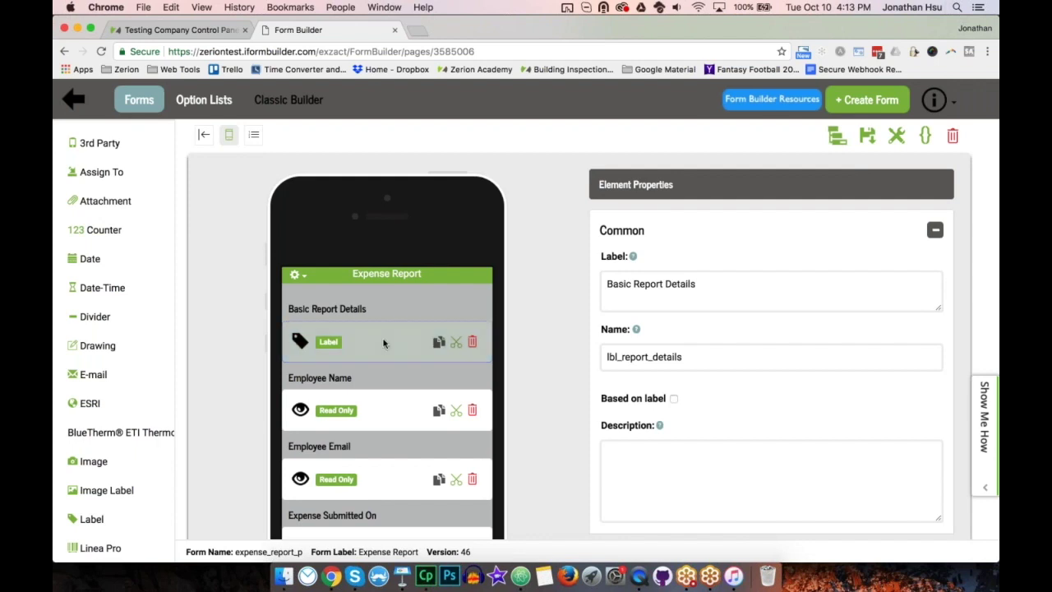
Step: Look through all elements of the Expense Report form, from Basic Report Details down to Environment Details and osVersion
{"action": "scroll", "coordinate": [383, 343], "scroll_direction": "down", "scroll_amount": 1}
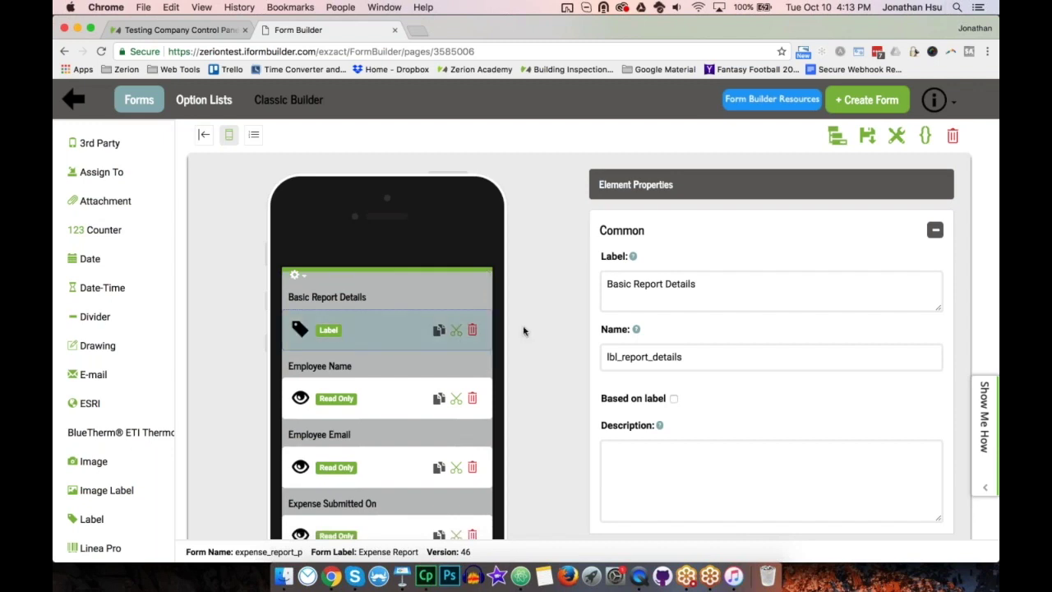
{"action": "scroll", "coordinate": [526, 346], "scroll_direction": "down", "scroll_amount": 3}
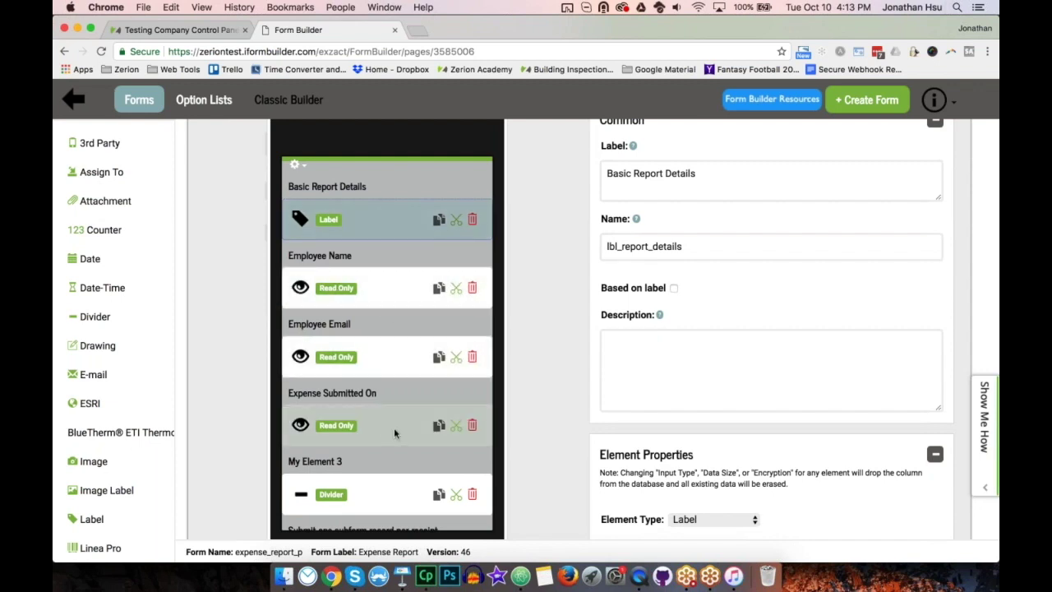
{"action": "scroll", "coordinate": [394, 427], "scroll_direction": "down", "scroll_amount": 3}
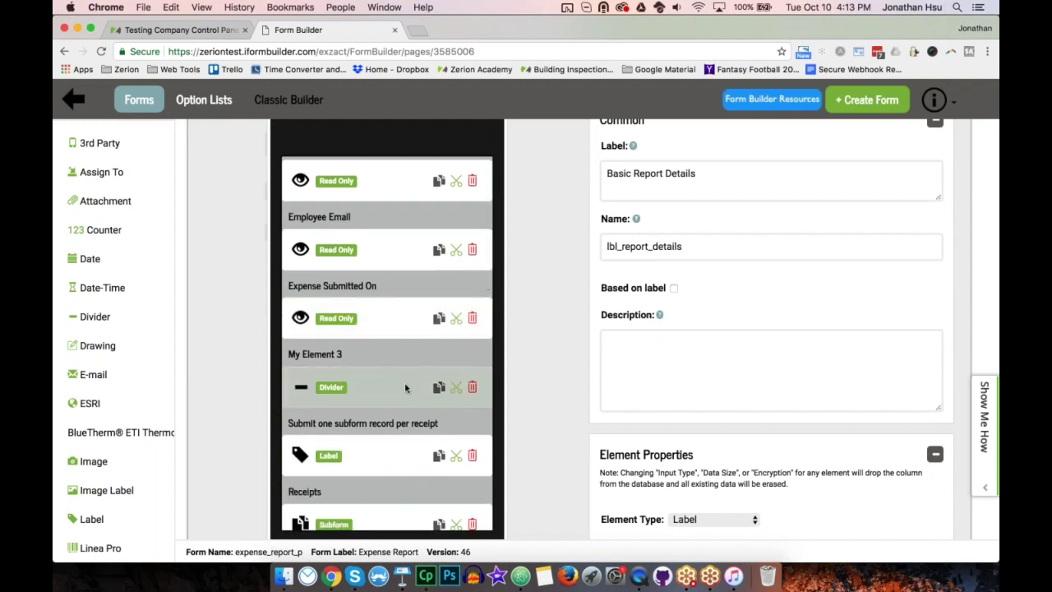
{"action": "left_click_drag", "start_coordinate": [289, 422], "coordinate": [393, 422]}
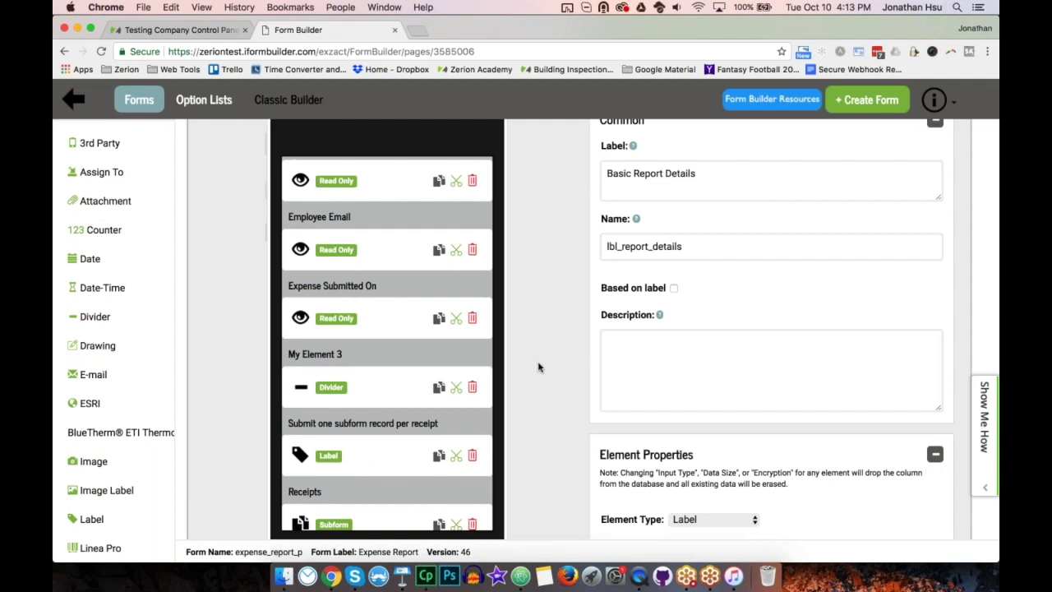
{"action": "scroll", "coordinate": [538, 368], "scroll_direction": "down", "scroll_amount": 1}
{"action": "scroll", "coordinate": [387, 329], "scroll_direction": "down", "scroll_amount": 3}
{"action": "scroll", "coordinate": [387, 321], "scroll_direction": "down", "scroll_amount": 6}
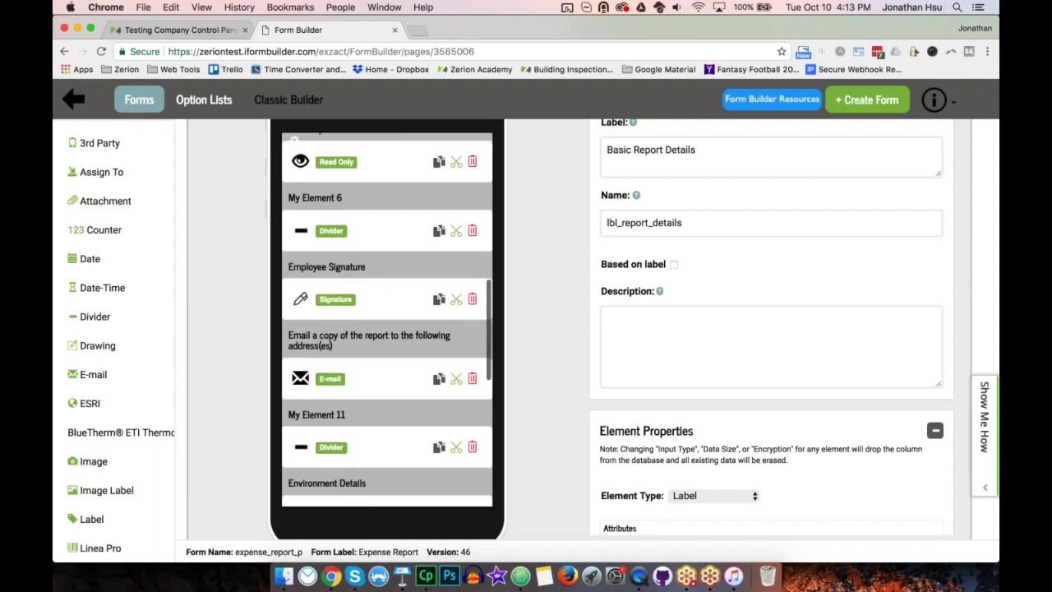
{"action": "scroll", "coordinate": [386, 320], "scroll_direction": "down", "scroll_amount": 2}
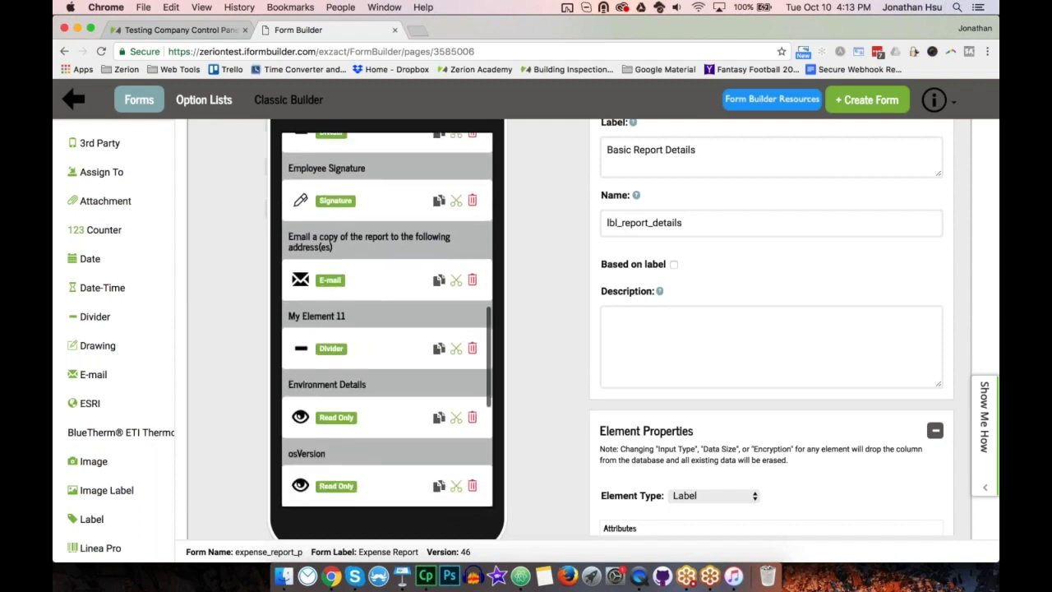
{"action": "scroll", "coordinate": [387, 354], "scroll_direction": "down", "scroll_amount": 1}
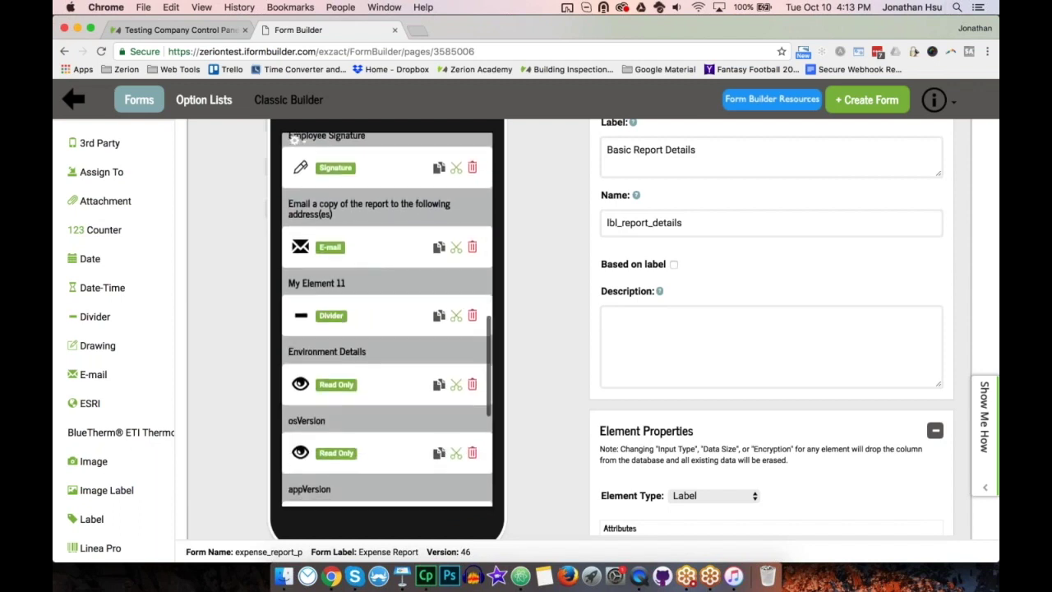
{"action": "scroll", "coordinate": [438, 367], "scroll_direction": "up", "scroll_amount": 4}
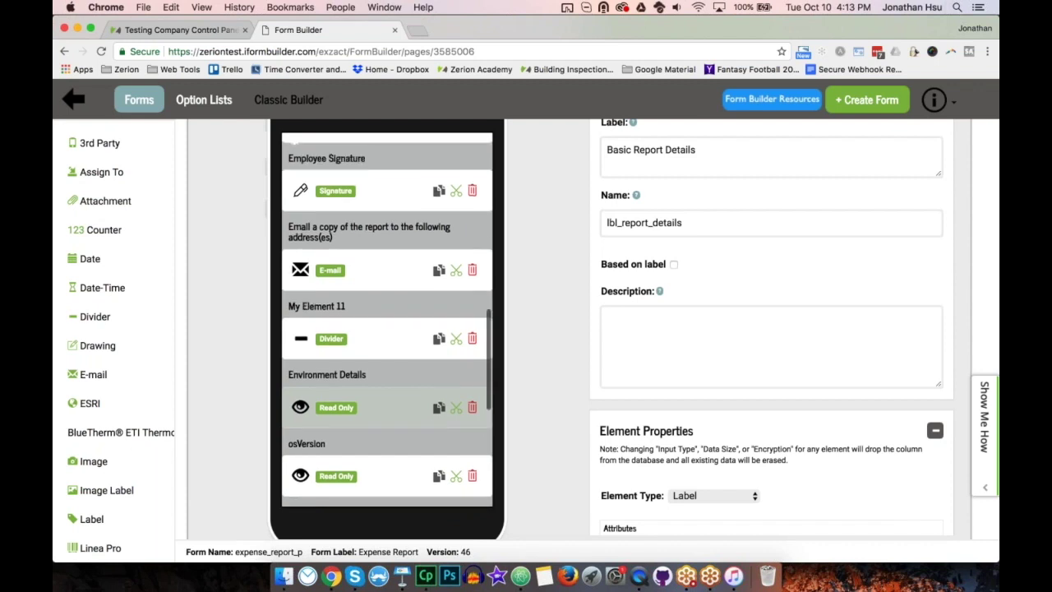
{"action": "left_click_drag", "start_coordinate": [492, 342], "coordinate": [503, 164]}
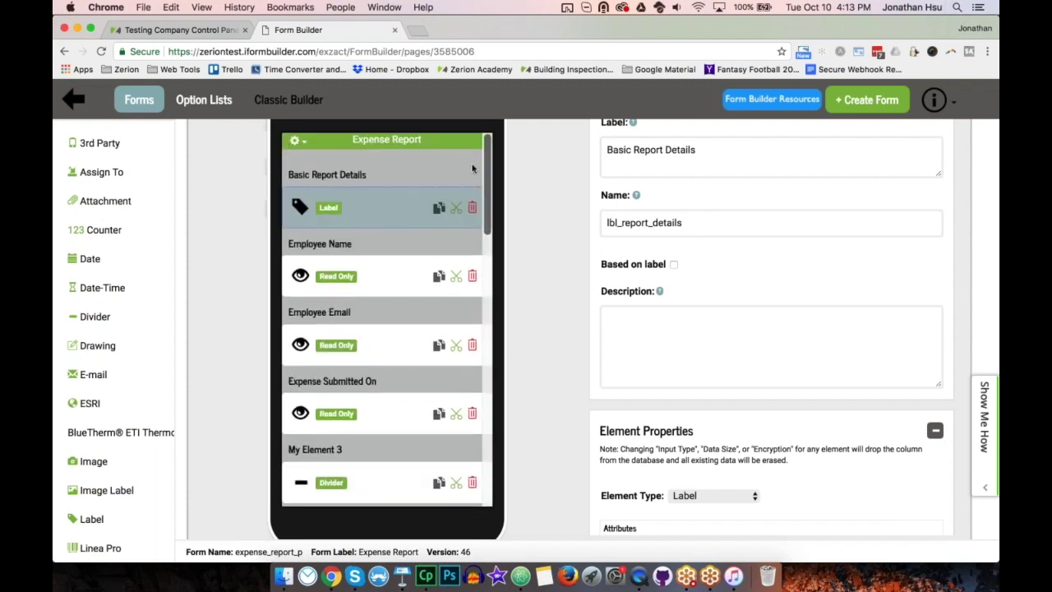
Step: Inspect the Dynamic Value of the Employee Name and Employee Email read-only elements
{"action": "left_click", "coordinate": [378, 271]}
{"action": "scroll", "coordinate": [772, 329], "scroll_direction": "down", "scroll_amount": 8}
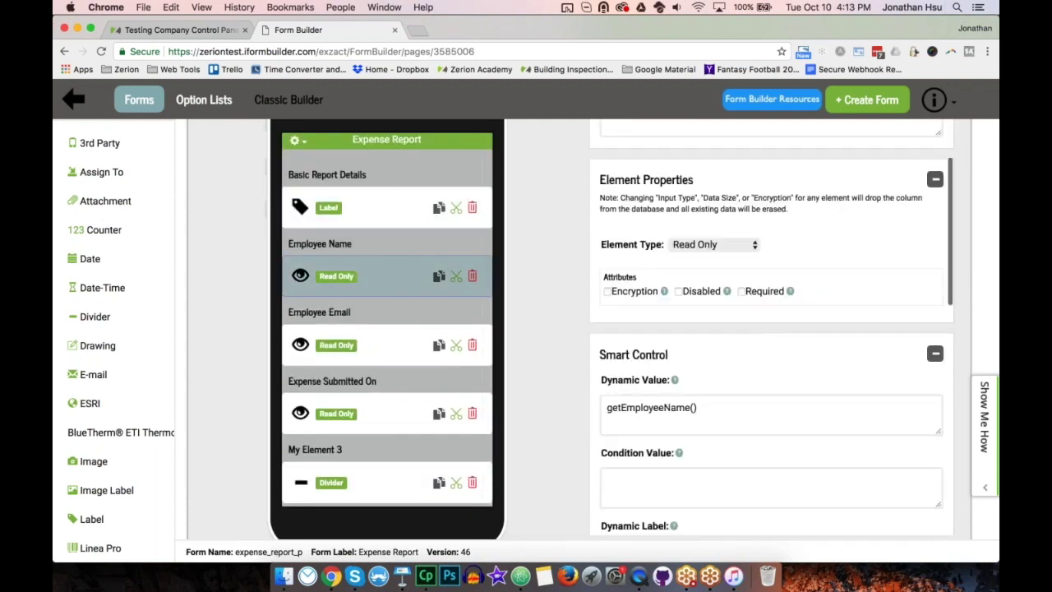
{"action": "left_click", "coordinate": [376, 354]}
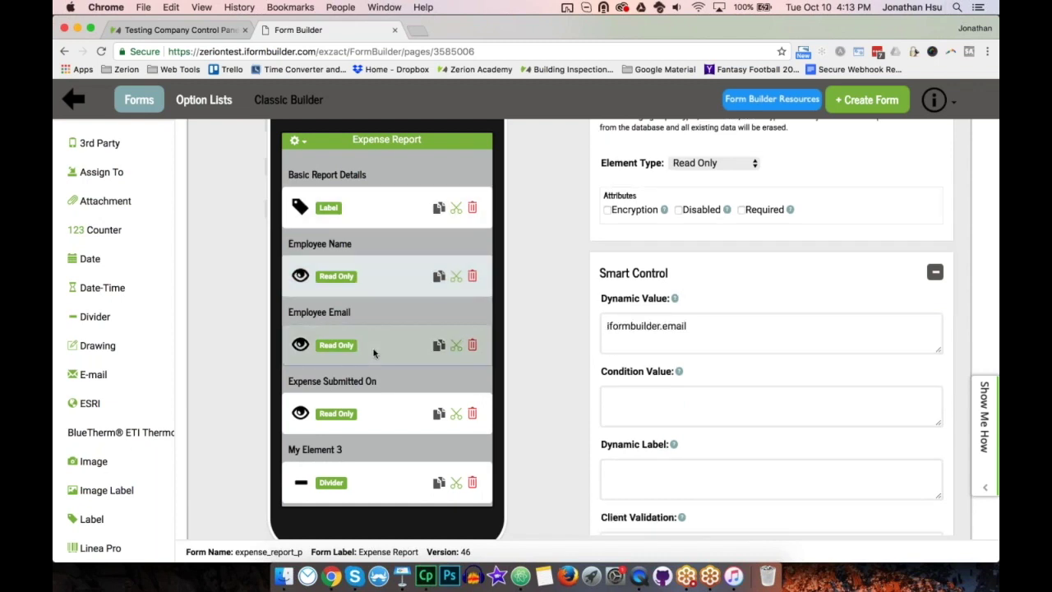
{"action": "left_click_drag", "start_coordinate": [712, 330], "coordinate": [583, 333]}
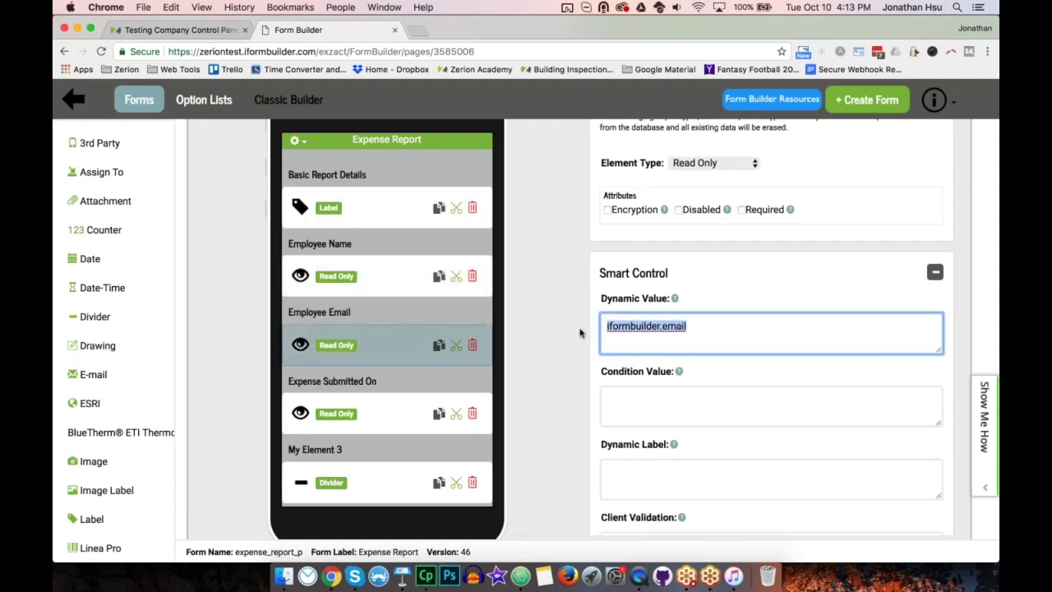
Step: Examine the Dynamic Value of the Expense Submitted On element, including its date function and date format string
{"action": "left_click", "coordinate": [378, 407]}
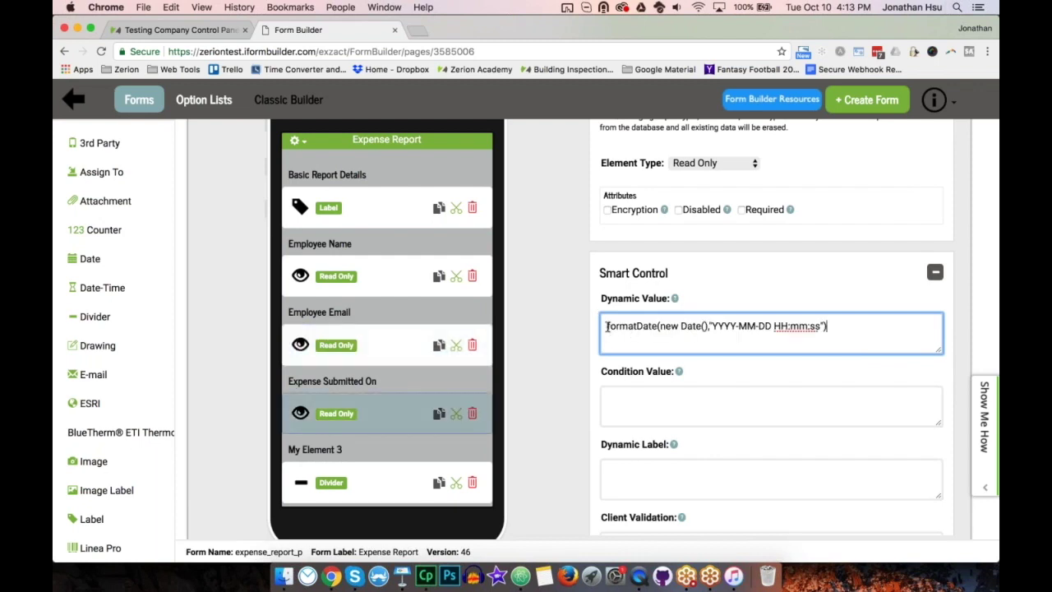
{"action": "left_click_drag", "start_coordinate": [609, 327], "coordinate": [656, 325]}
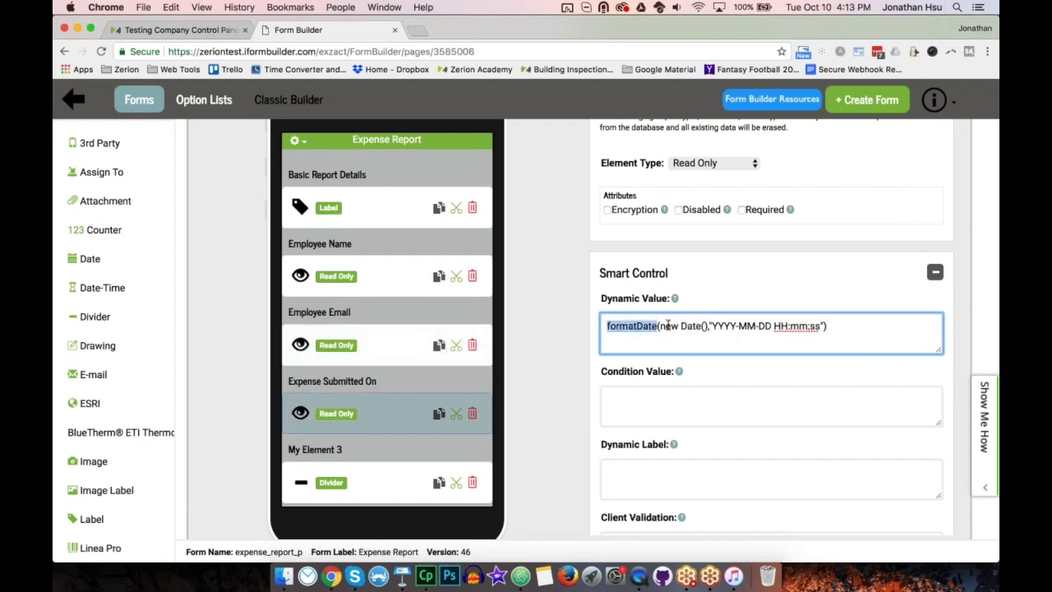
{"action": "left_click", "coordinate": [710, 326]}
{"action": "left_click_drag", "start_coordinate": [710, 326], "coordinate": [821, 324]}
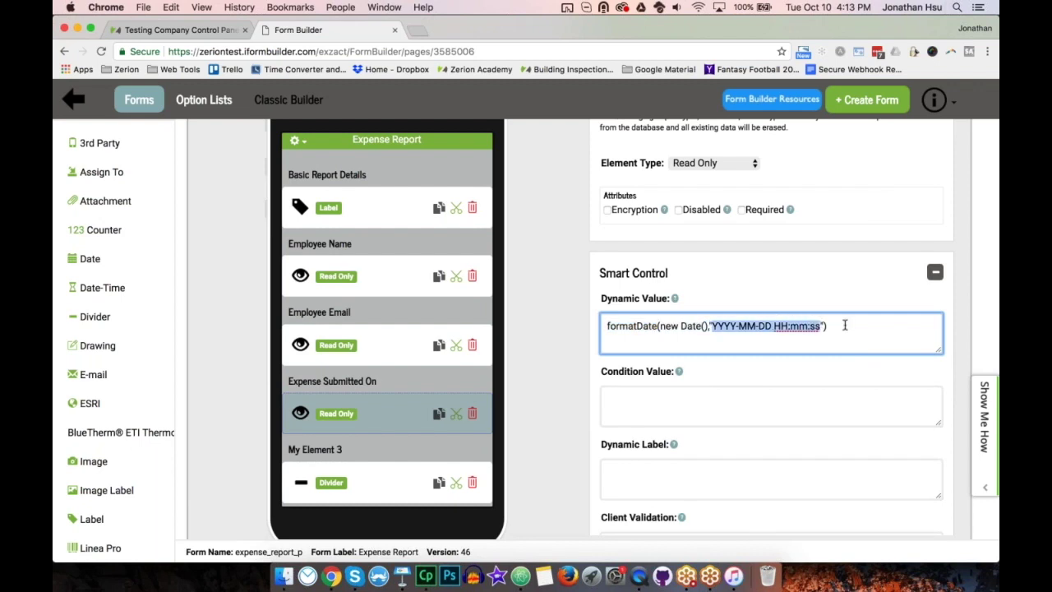
{"action": "left_click", "coordinate": [844, 325]}
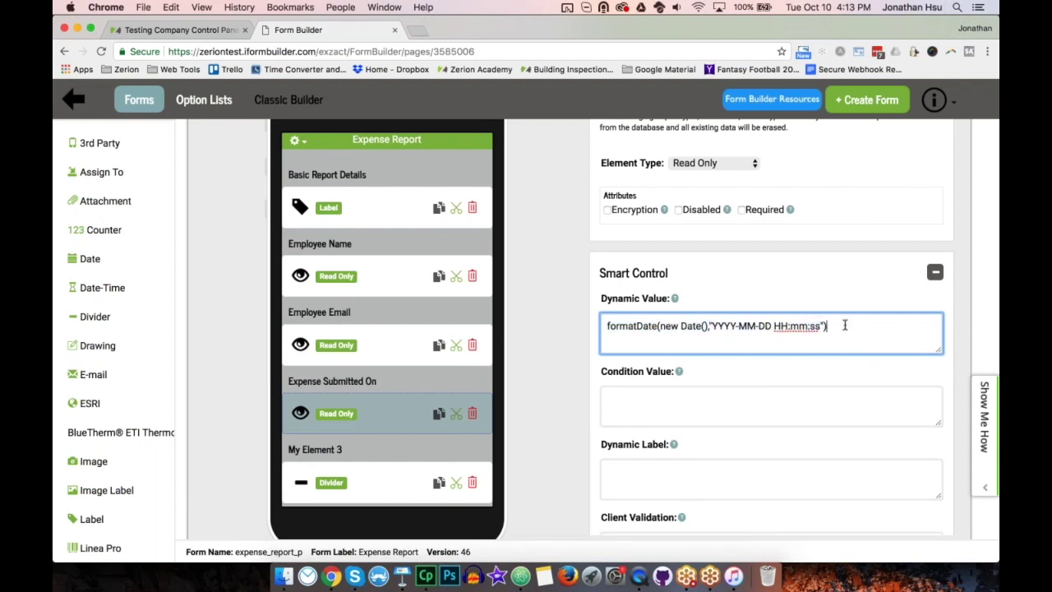
{"action": "left_click", "coordinate": [383, 413]}
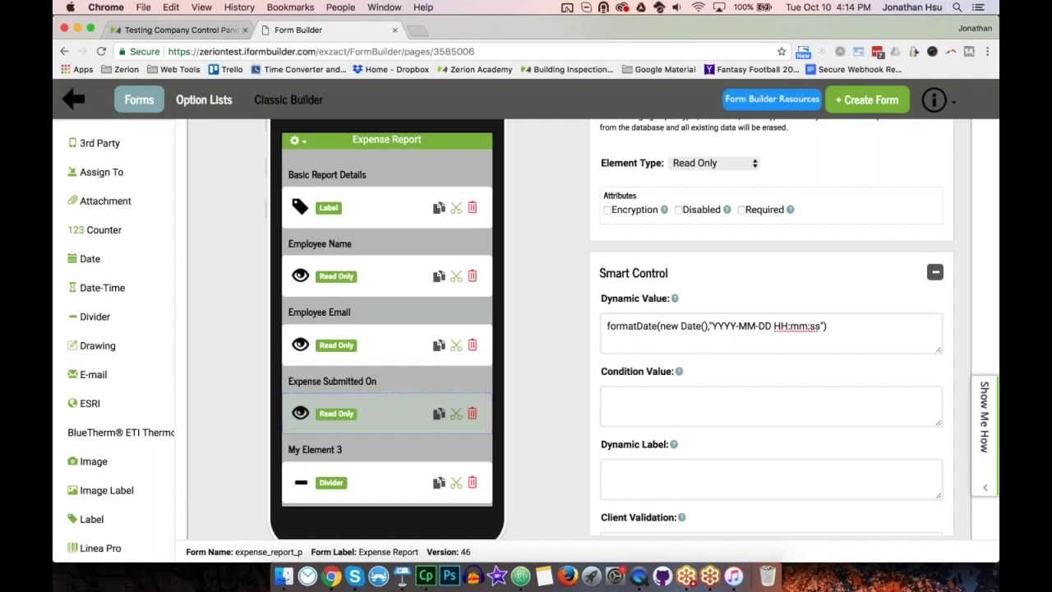
Step: Inspect the Smart Control values of the Environment Details, osVersion and appVersion elements
{"action": "scroll", "coordinate": [386, 328], "scroll_direction": "down", "scroll_amount": 3}
{"action": "scroll", "coordinate": [386, 320], "scroll_direction": "down", "scroll_amount": 10}
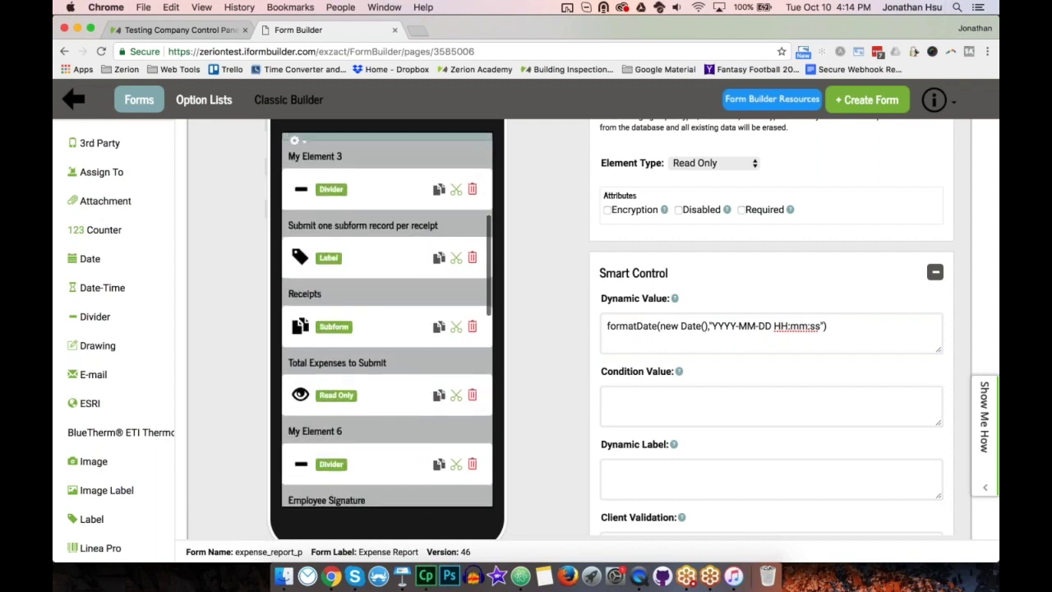
{"action": "scroll", "coordinate": [386, 320], "scroll_direction": "down", "scroll_amount": 6}
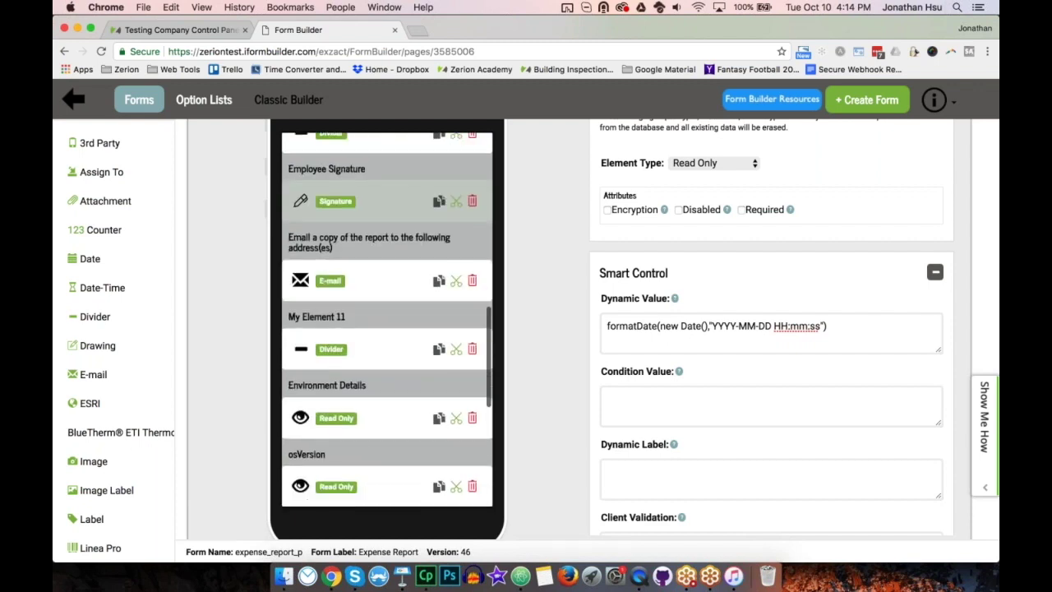
{"action": "scroll", "coordinate": [387, 321], "scroll_direction": "down", "scroll_amount": 2}
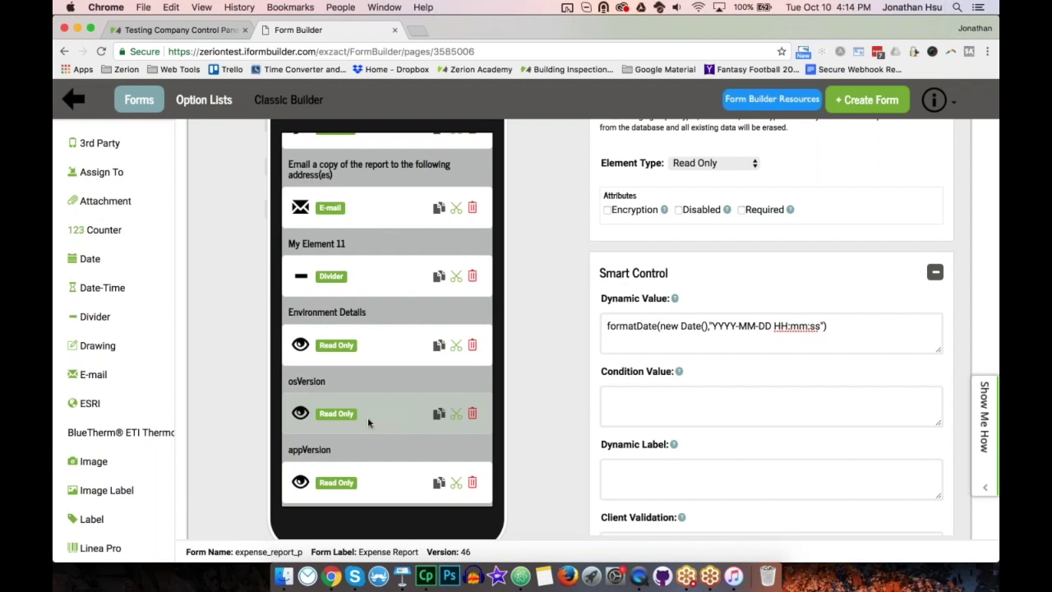
{"action": "left_click", "coordinate": [384, 345]}
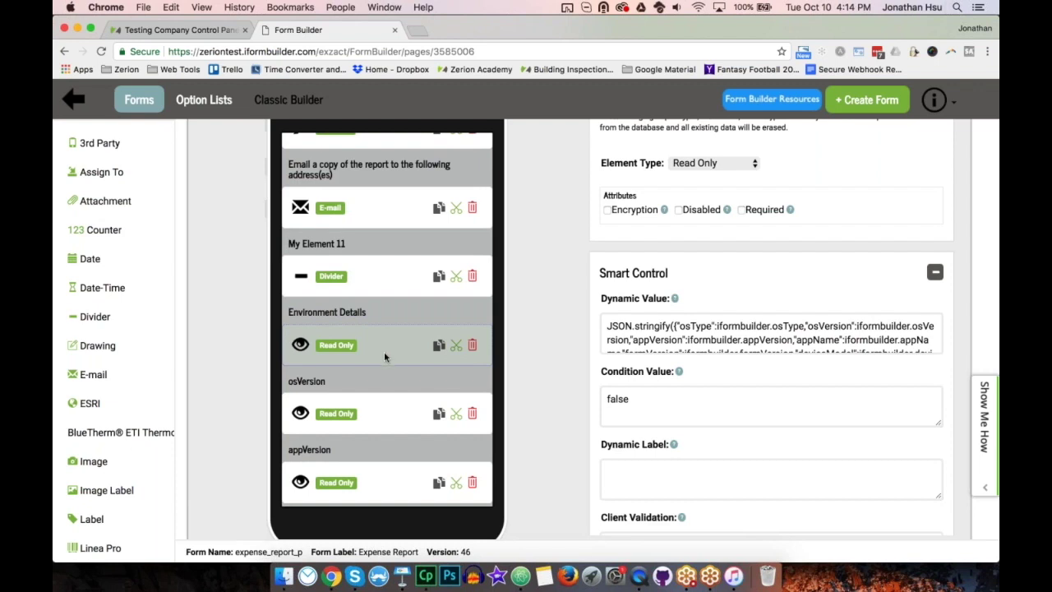
{"action": "left_click", "coordinate": [385, 428]}
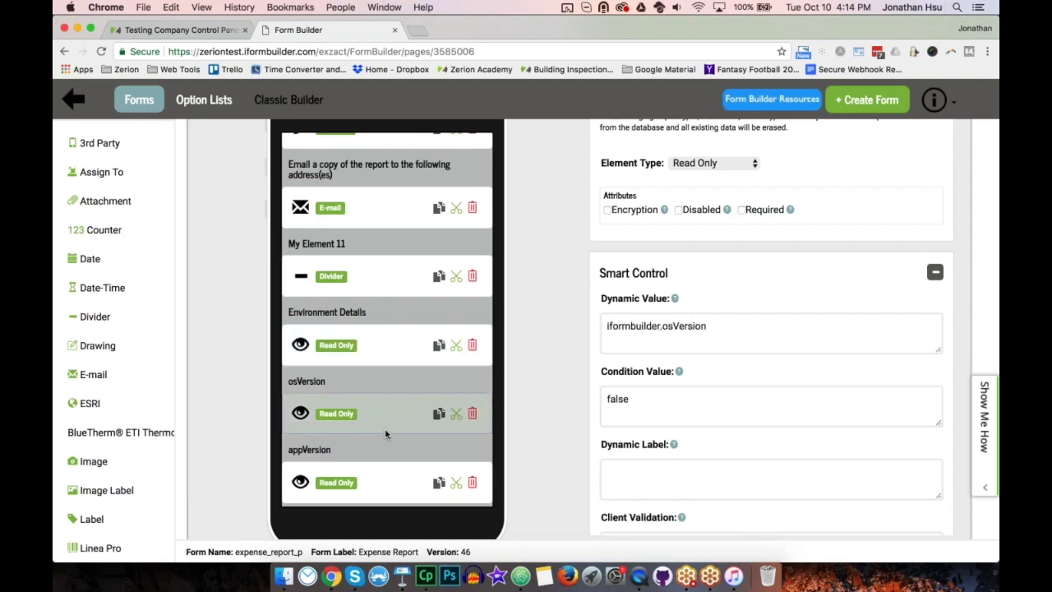
{"action": "left_click", "coordinate": [693, 330]}
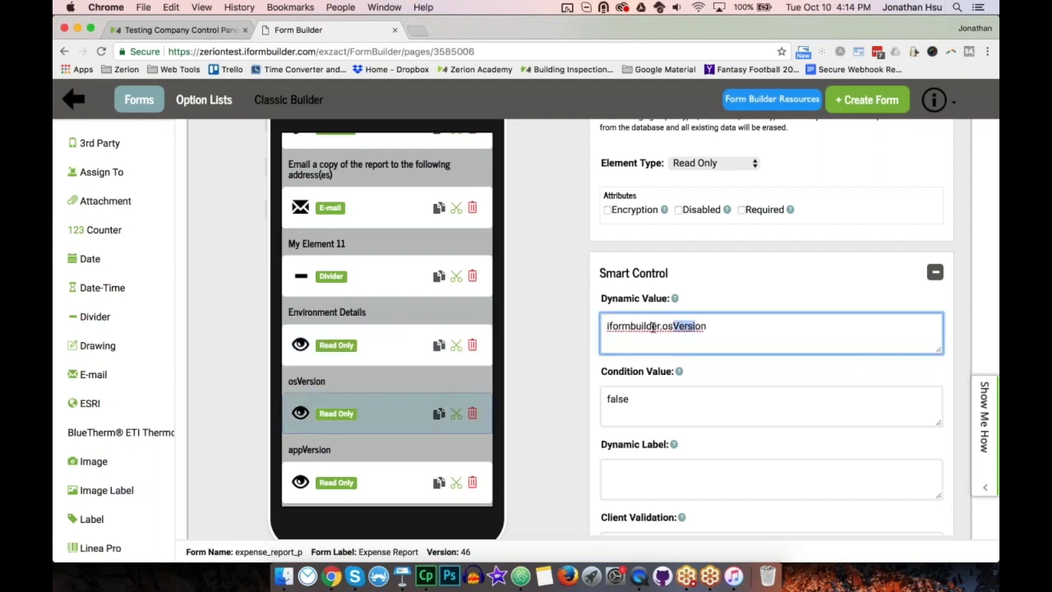
{"action": "left_click", "coordinate": [716, 329]}
{"action": "left_click", "coordinate": [387, 482]}
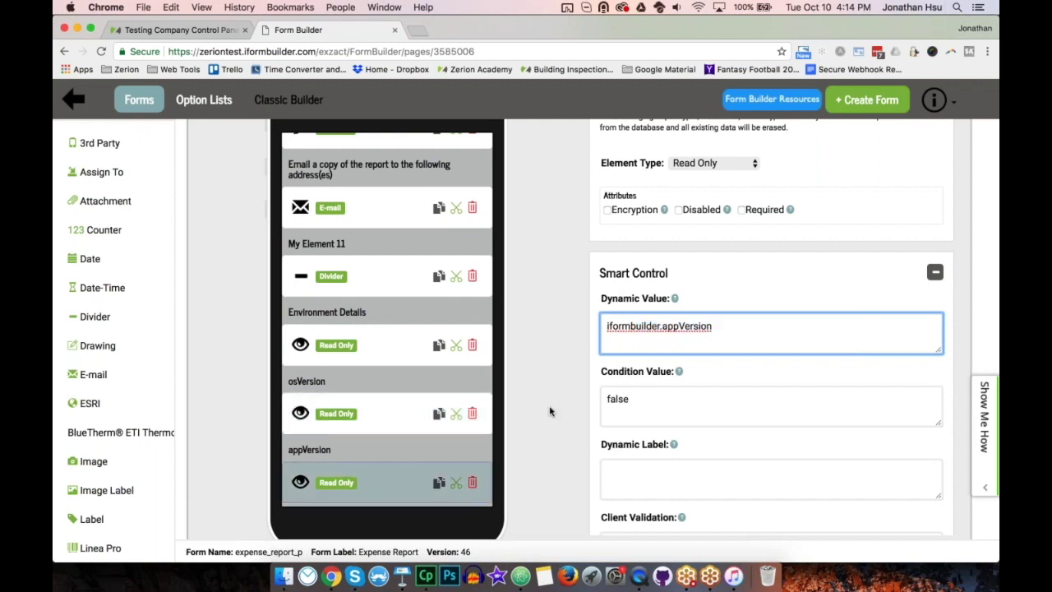
Step: Inspect the Dynamic Values of the appName, formVersion, deviceModel and deviceLanguage elements
{"action": "scroll", "coordinate": [392, 446], "scroll_direction": "down", "scroll_amount": 5}
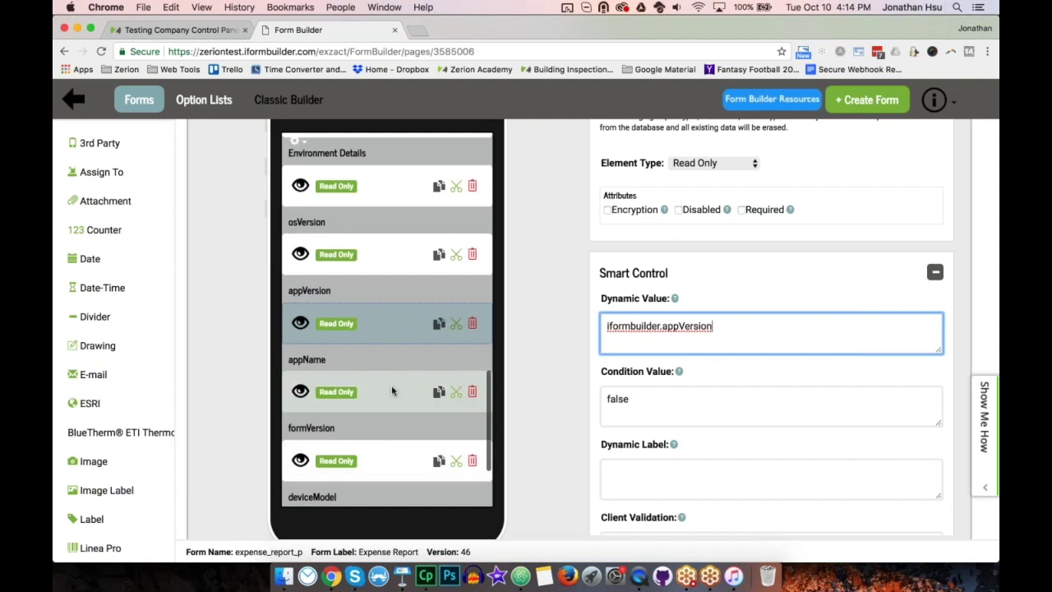
{"action": "left_click", "coordinate": [392, 391]}
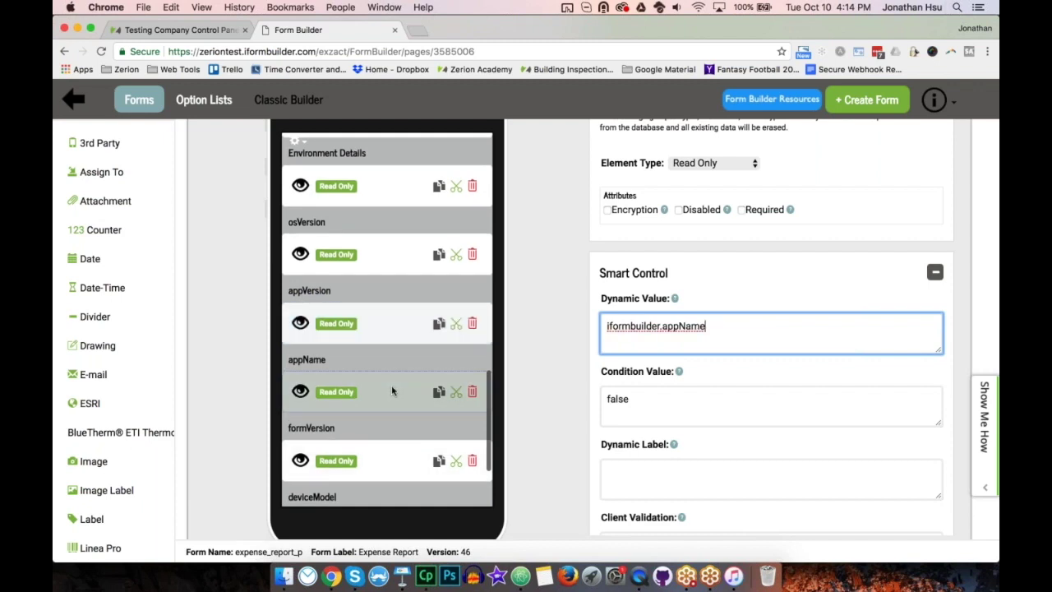
{"action": "left_click", "coordinate": [380, 464]}
{"action": "scroll", "coordinate": [380, 464], "scroll_direction": "down", "scroll_amount": 1}
{"action": "scroll", "coordinate": [381, 464], "scroll_direction": "down", "scroll_amount": 2}
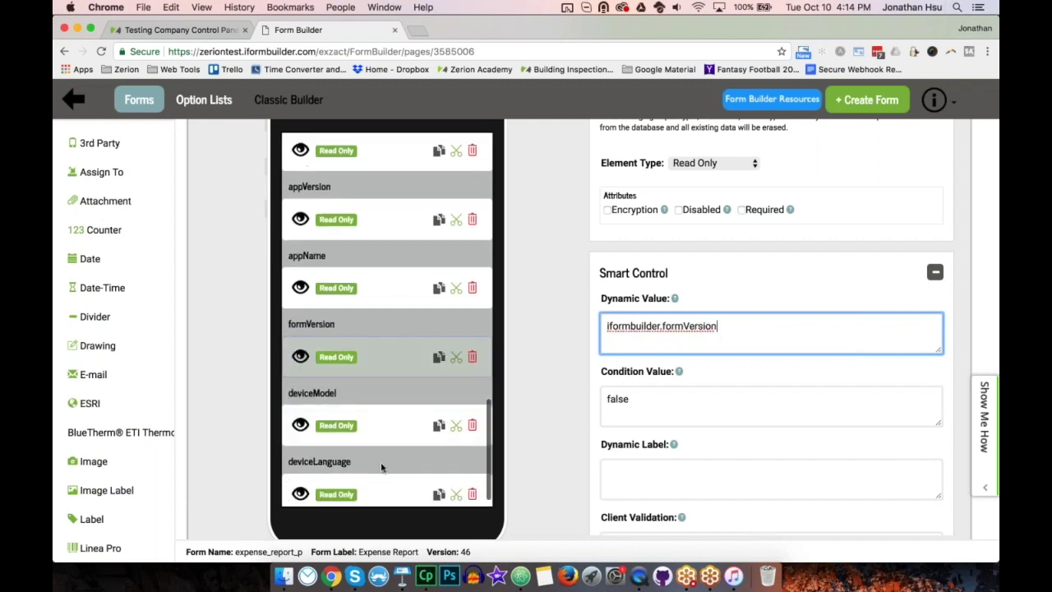
{"action": "left_click", "coordinate": [389, 425]}
{"action": "scroll", "coordinate": [389, 426], "scroll_direction": "down", "scroll_amount": 1}
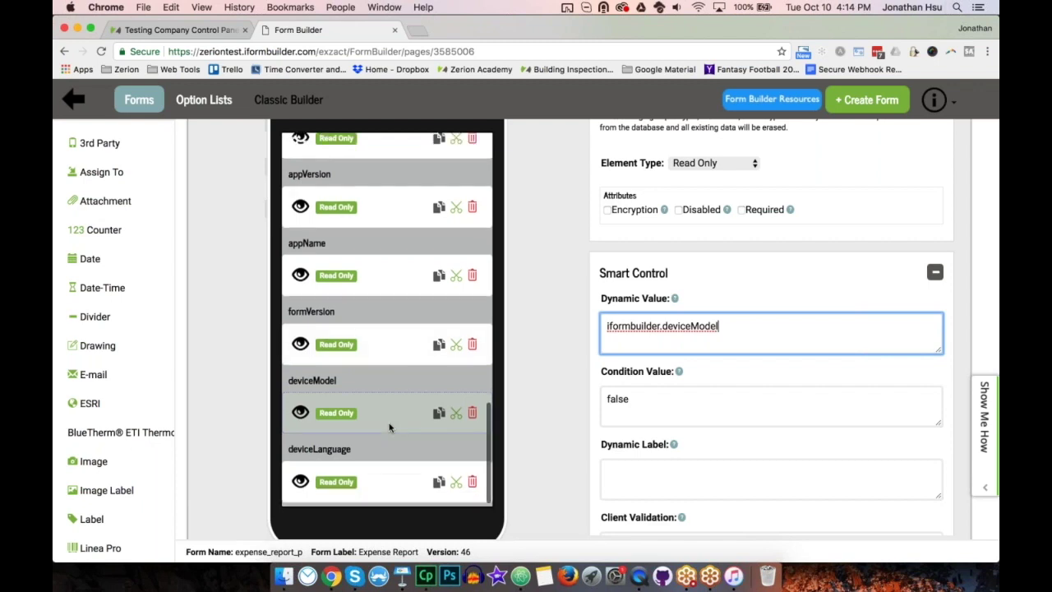
{"action": "left_click", "coordinate": [377, 465]}
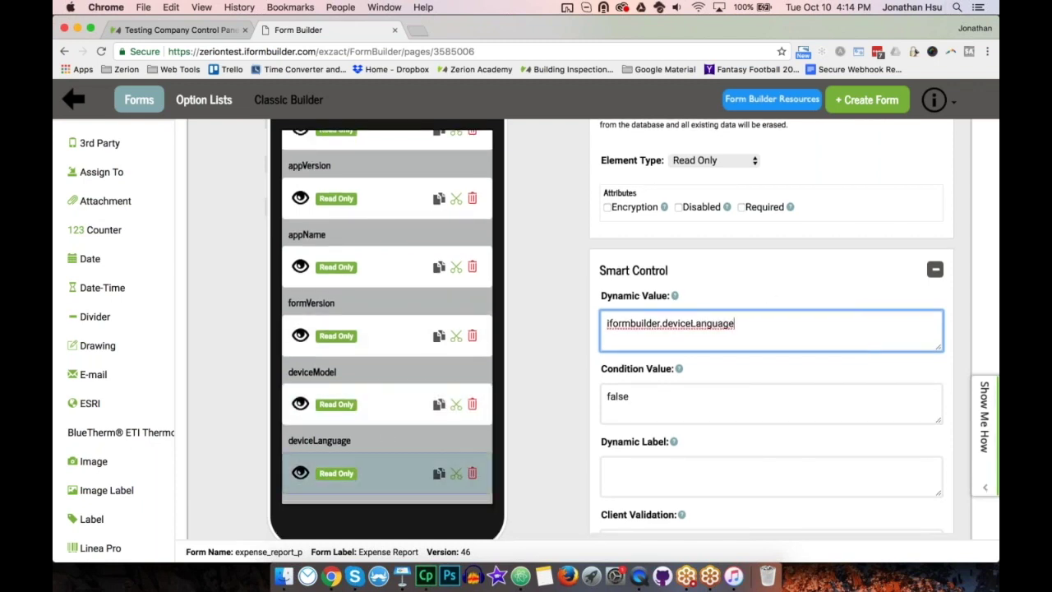
{"action": "left_click_drag", "start_coordinate": [745, 323], "coordinate": [662, 323]}
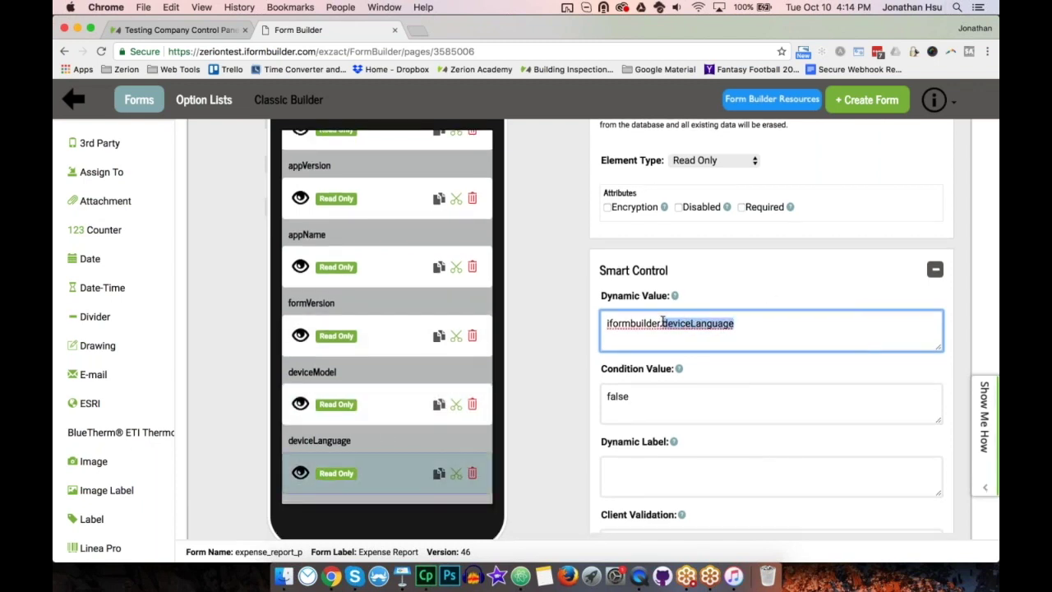
{"action": "left_click", "coordinate": [575, 331]}
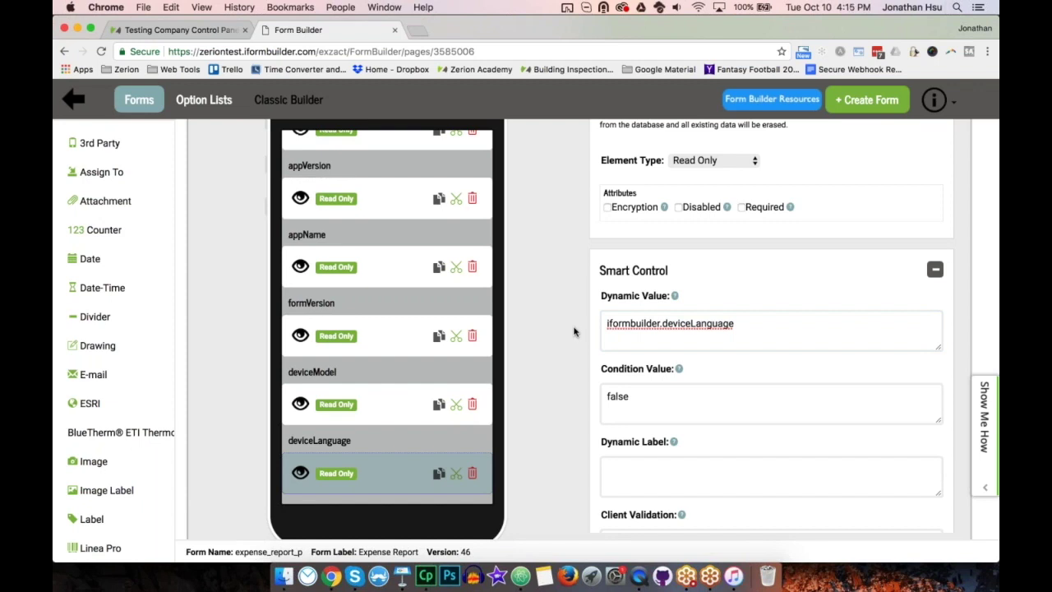
Step: Check the deviceModel element's Condition Value and switch to QuickTime Player to view the Expense Report form on the mirrored device
{"action": "left_click", "coordinate": [391, 411]}
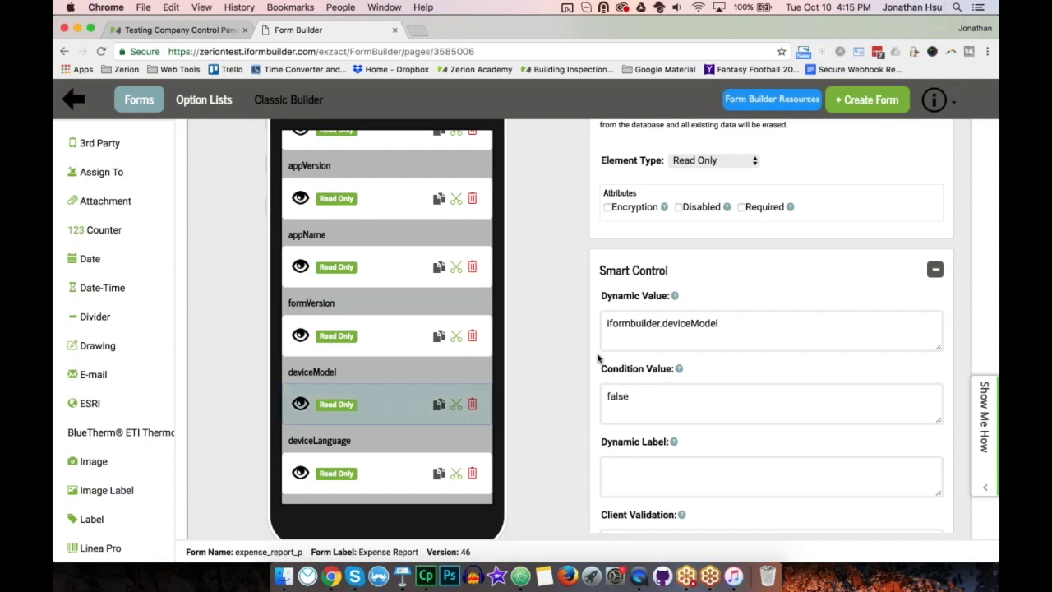
{"action": "left_click", "coordinate": [621, 397]}
{"action": "double_click", "coordinate": [621, 396]}
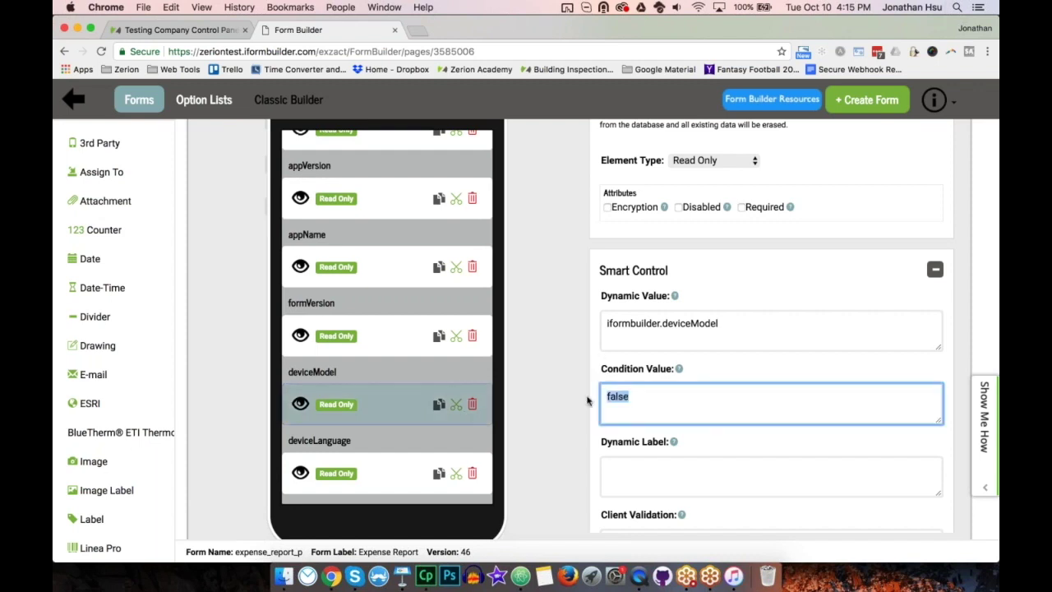
{"action": "left_click", "coordinate": [650, 391]}
{"action": "left_click", "coordinate": [532, 396]}
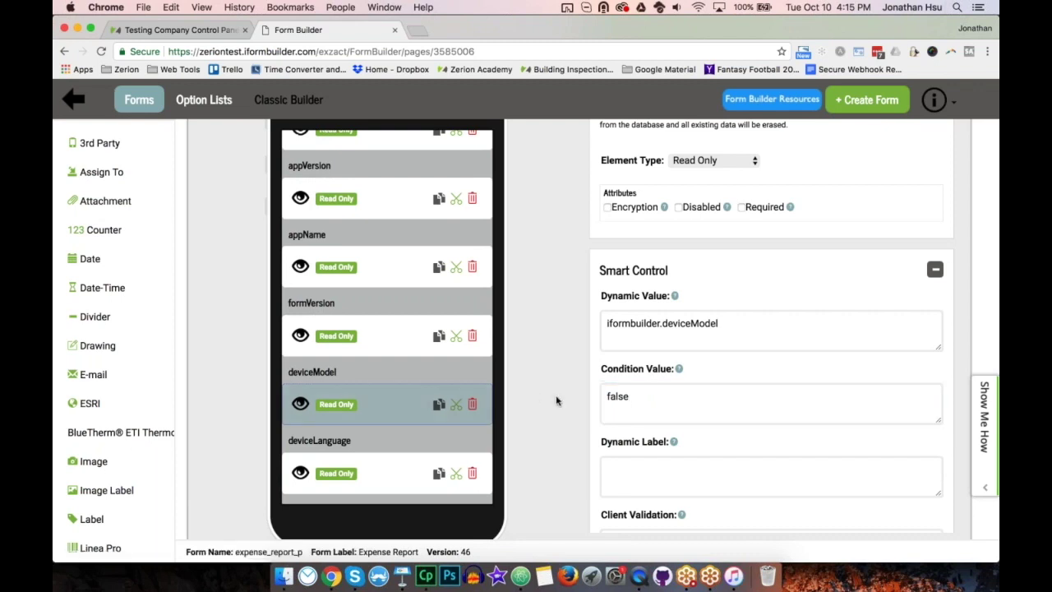
{"action": "key", "text": "super+Tab"}
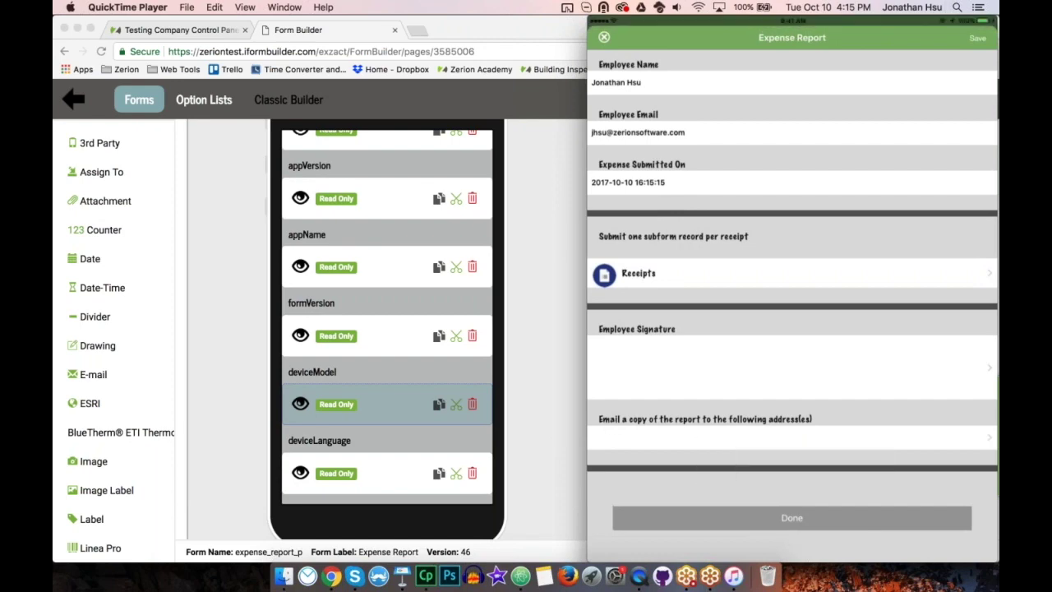
Step: Switch back to Chrome and inspect the properties of the Expense Report form's e-mail element for sending report copies
{"action": "left_click", "coordinate": [465, 384]}
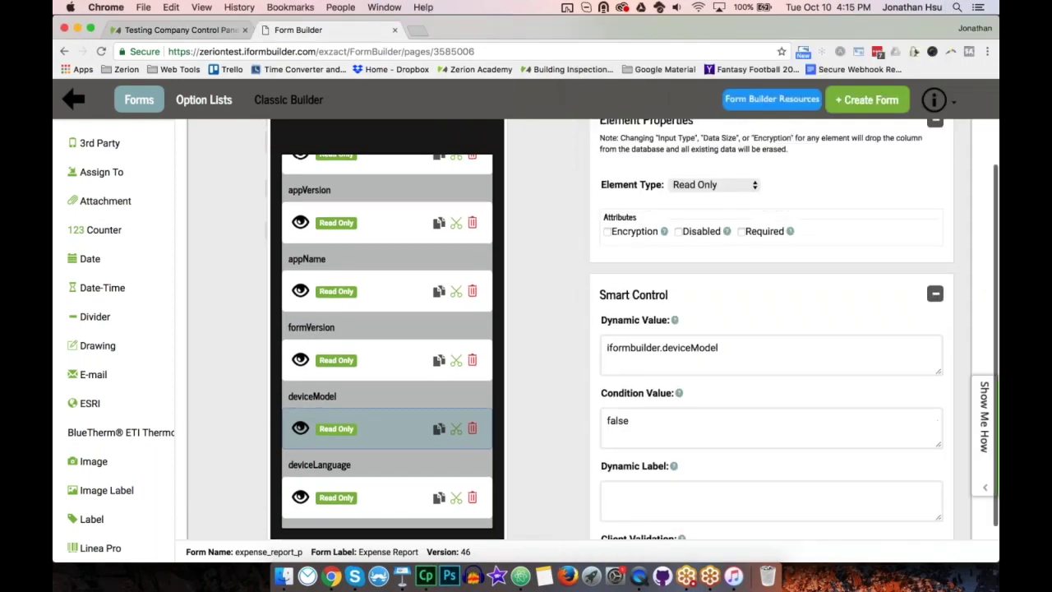
{"action": "scroll", "coordinate": [387, 367], "scroll_direction": "up", "scroll_amount": 5}
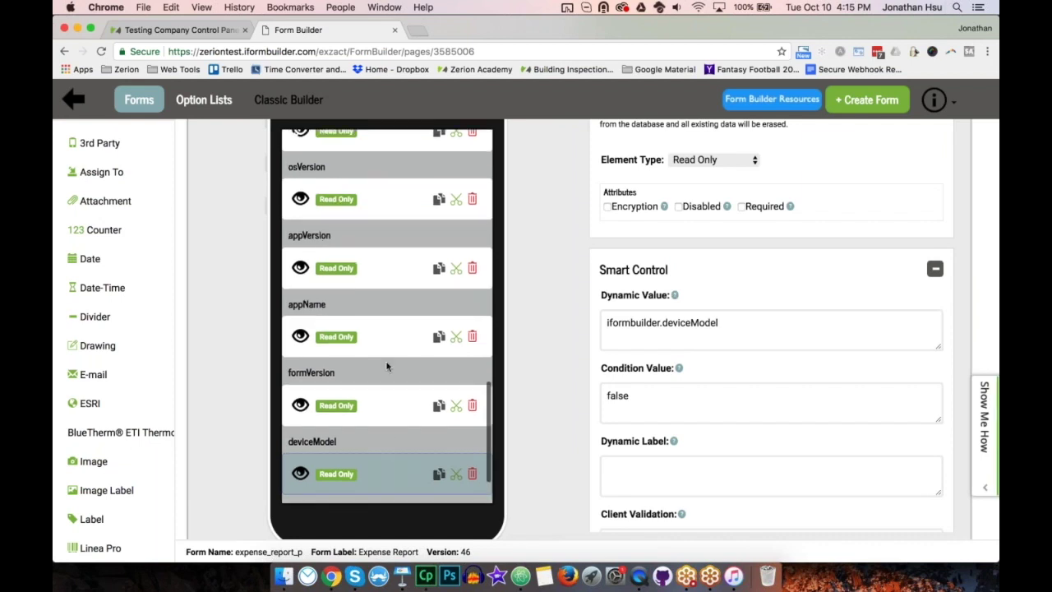
{"action": "scroll", "coordinate": [387, 366], "scroll_direction": "up", "scroll_amount": 1}
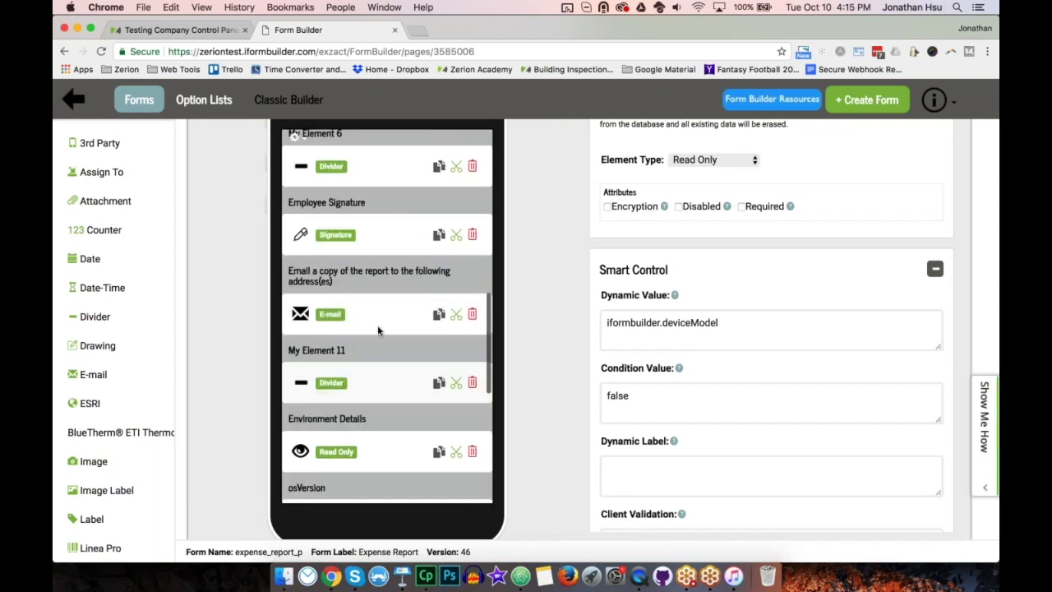
{"action": "left_click", "coordinate": [379, 313]}
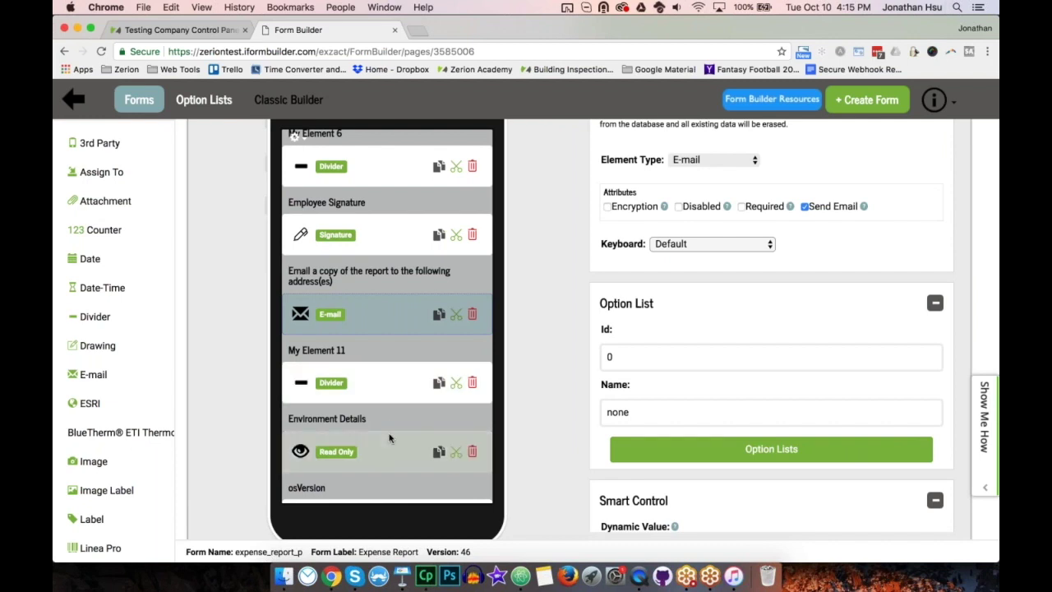
Step: Review the Dynamic and Condition Values of the osVersion, Environment Details, appVersion, appName, formVersion and deviceModel elements
{"action": "scroll", "coordinate": [390, 437], "scroll_direction": "down", "scroll_amount": 2}
{"action": "scroll", "coordinate": [390, 436], "scroll_direction": "down", "scroll_amount": 4}
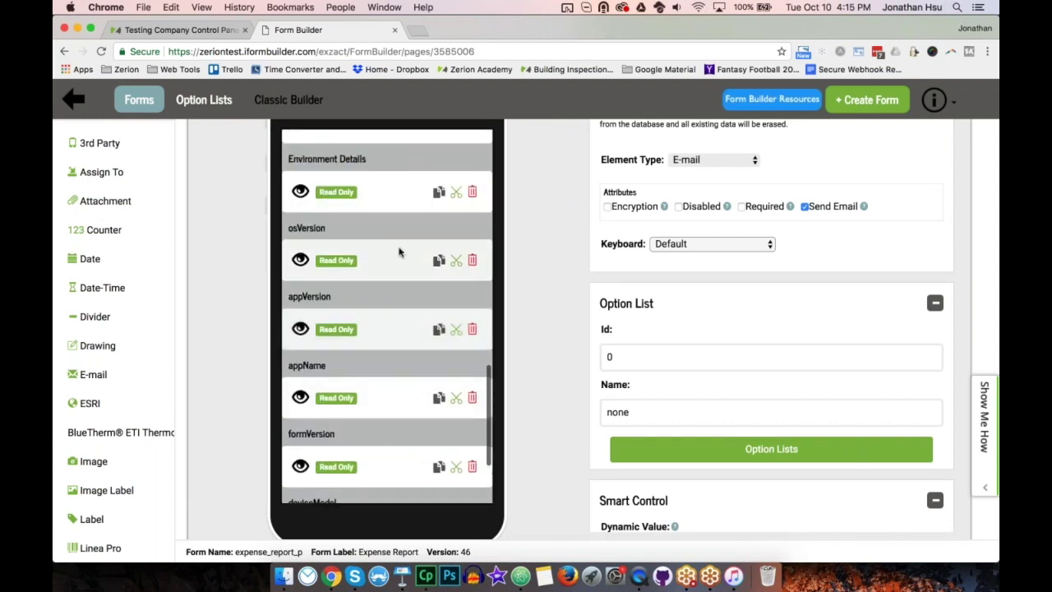
{"action": "left_click", "coordinate": [396, 266]}
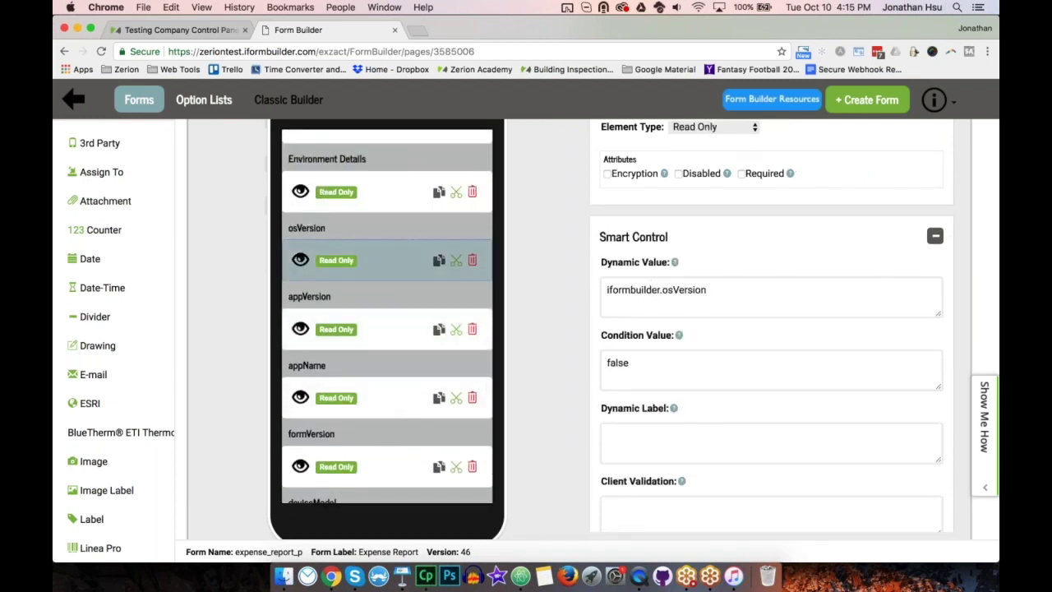
{"action": "left_click", "coordinate": [384, 195]}
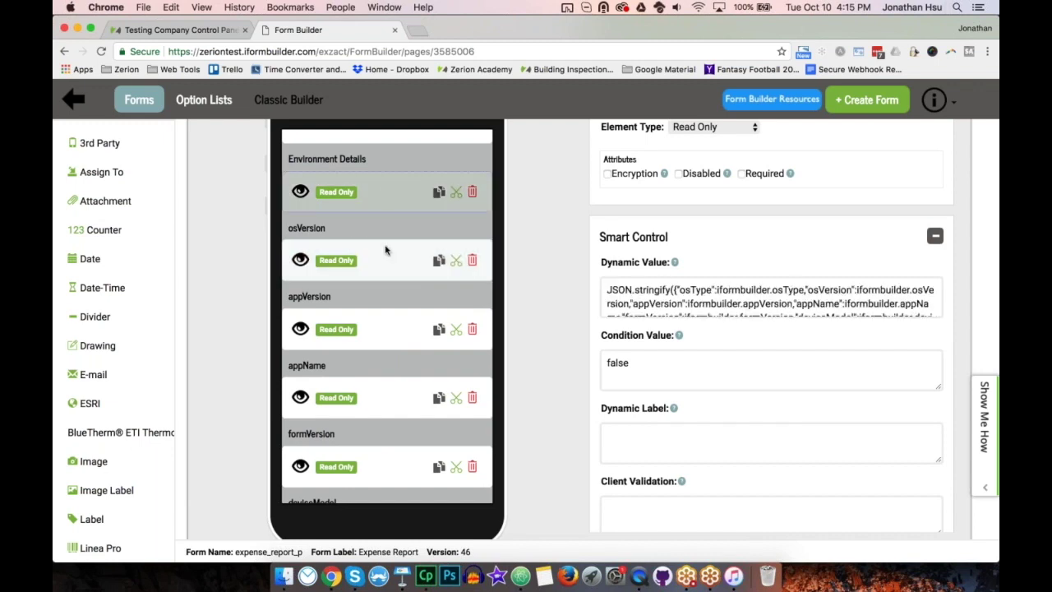
{"action": "left_click", "coordinate": [384, 337]}
{"action": "left_click", "coordinate": [379, 401]}
{"action": "left_click", "coordinate": [382, 470]}
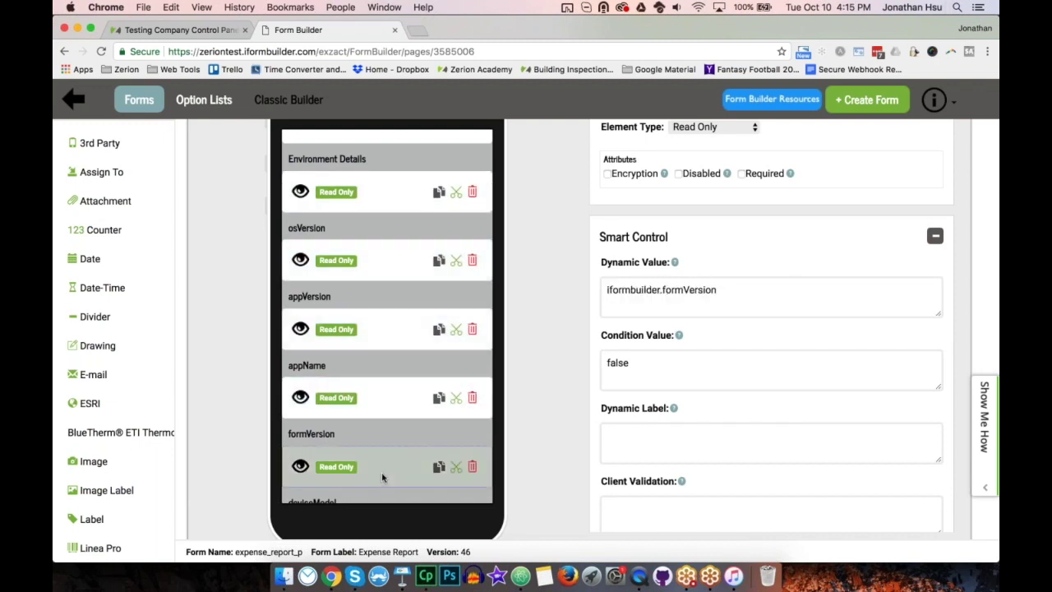
{"action": "scroll", "coordinate": [382, 477], "scroll_direction": "down", "scroll_amount": 2}
{"action": "left_click", "coordinate": [381, 477]}
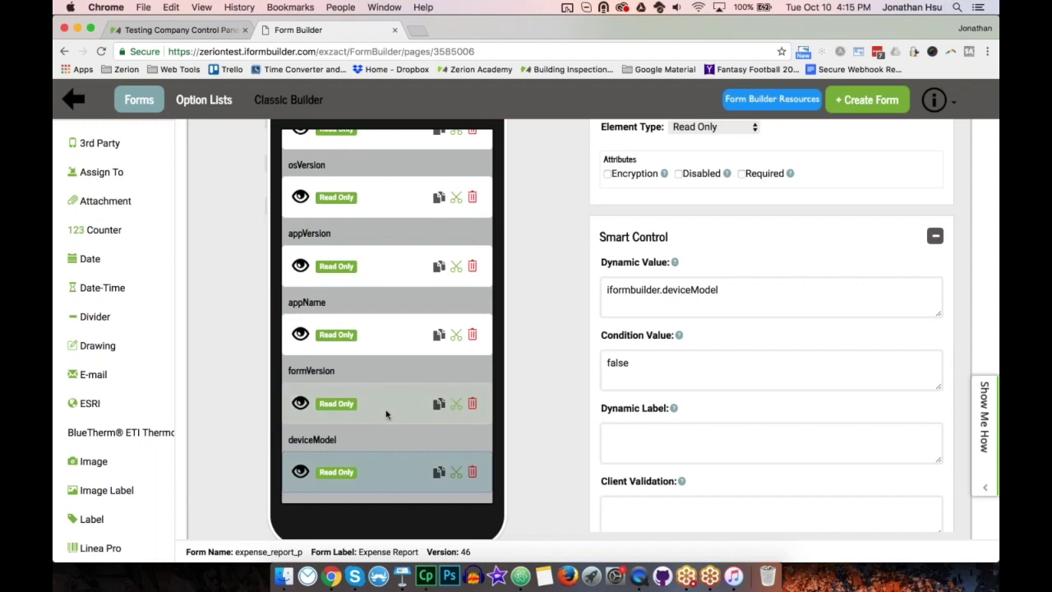
{"action": "scroll", "coordinate": [547, 331], "scroll_direction": "up", "scroll_amount": 3}
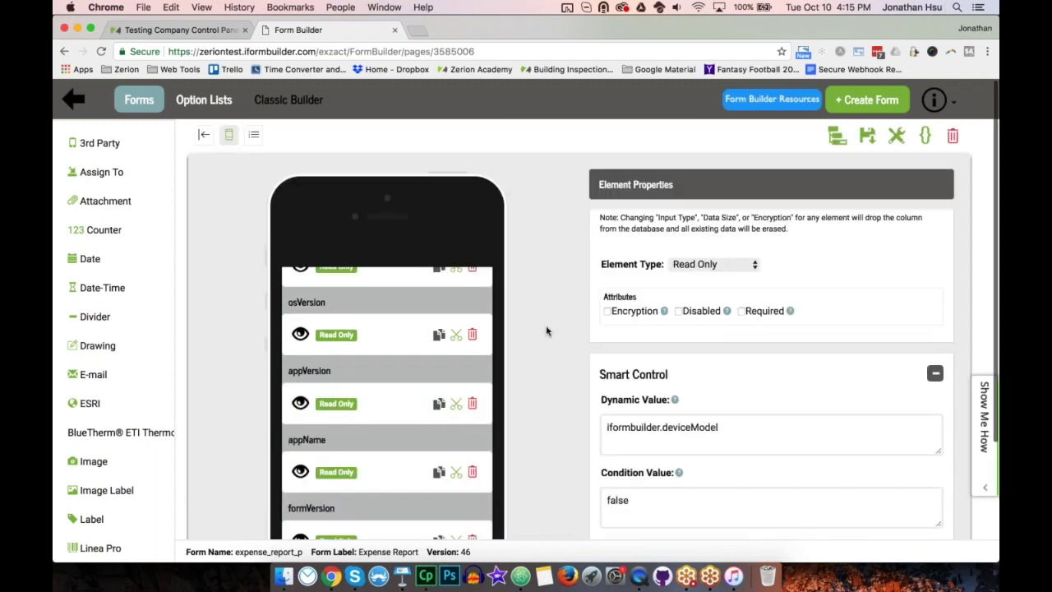
Step: Open the Expense Report Receipt form from the list of forms
{"action": "left_click", "coordinate": [141, 104]}
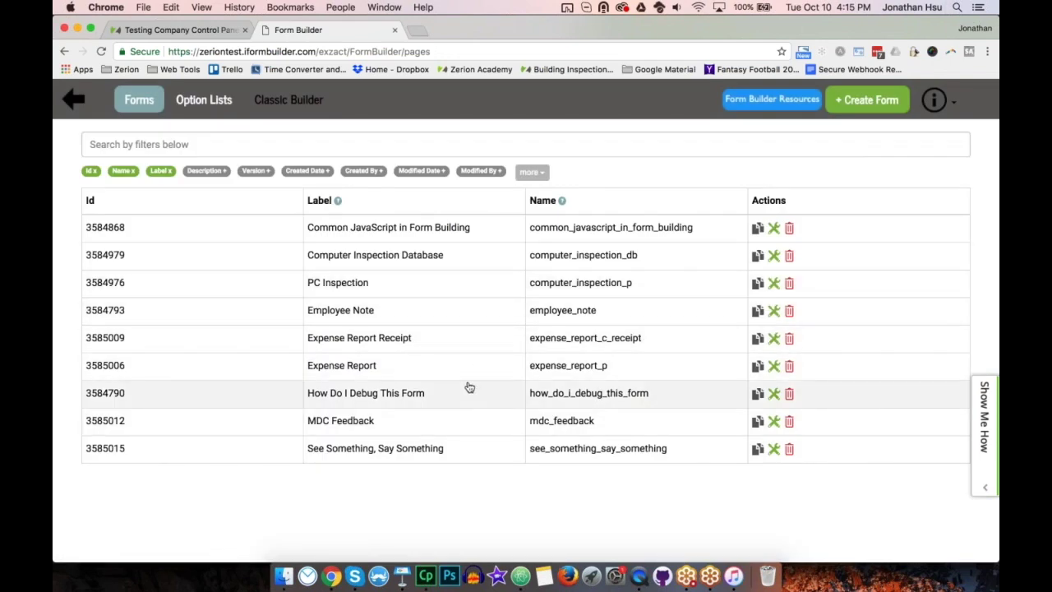
{"action": "left_click", "coordinate": [480, 345]}
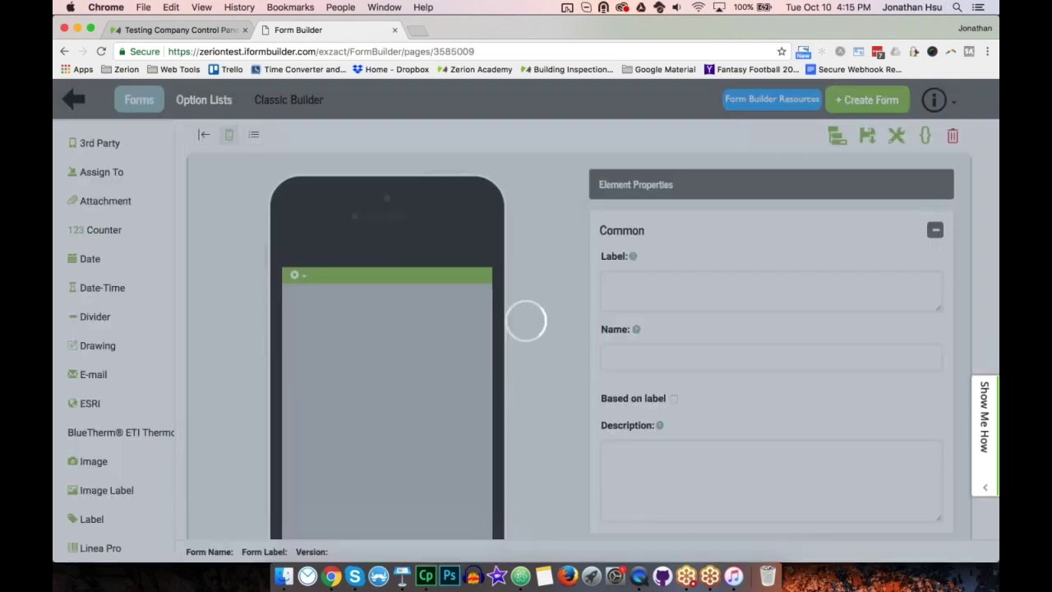
{"action": "scroll", "coordinate": [247, 363], "scroll_direction": "down", "scroll_amount": 2}
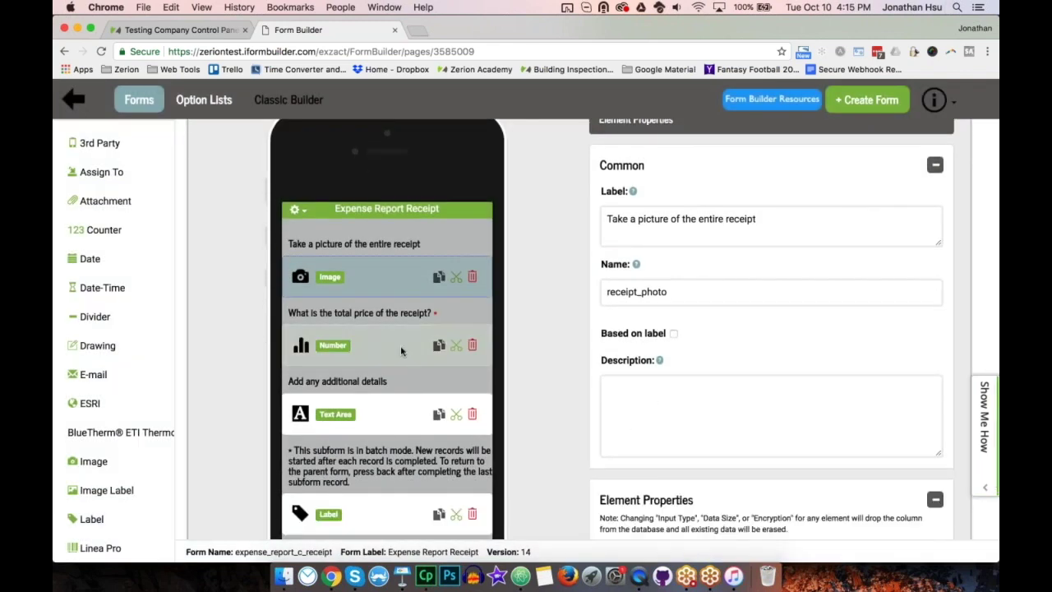
Step: Inspect the element properties and Smart Control settings of the receipt total price element
{"action": "left_click", "coordinate": [400, 346]}
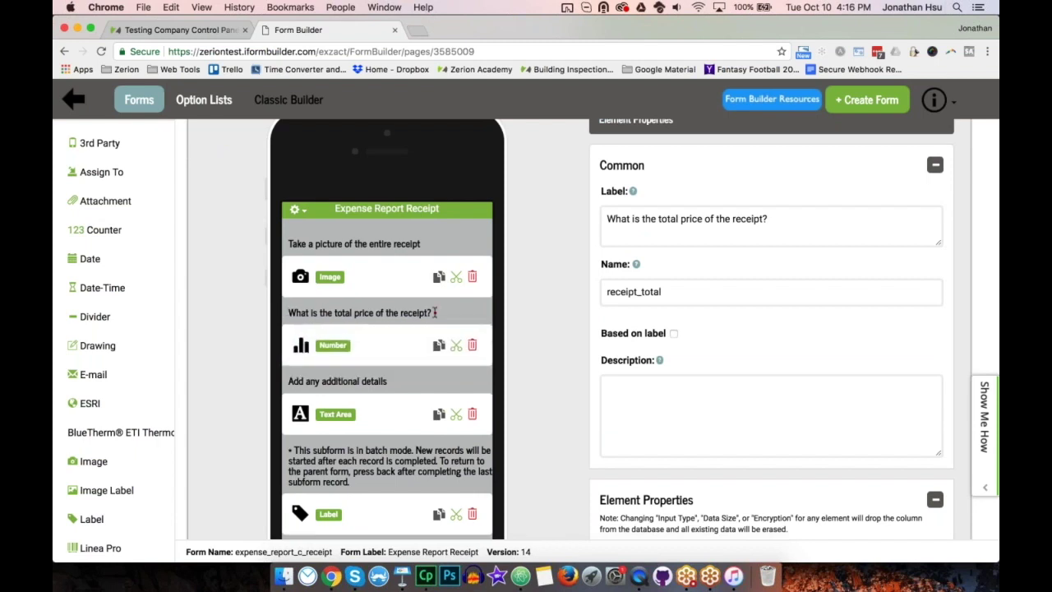
{"action": "scroll", "coordinate": [616, 335], "scroll_direction": "down", "scroll_amount": 5}
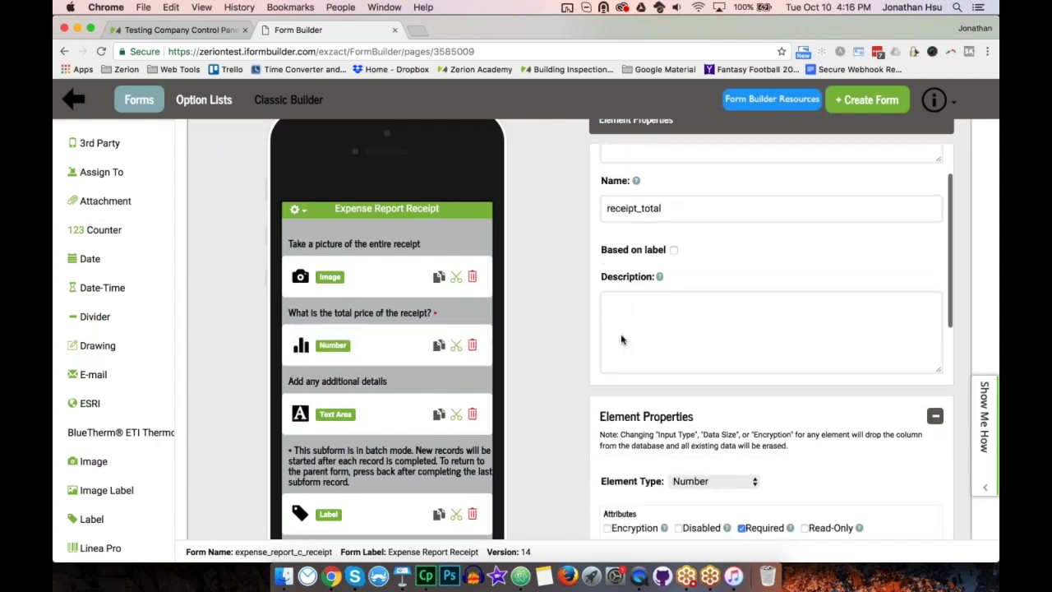
{"action": "scroll", "coordinate": [742, 306], "scroll_direction": "down", "scroll_amount": 2}
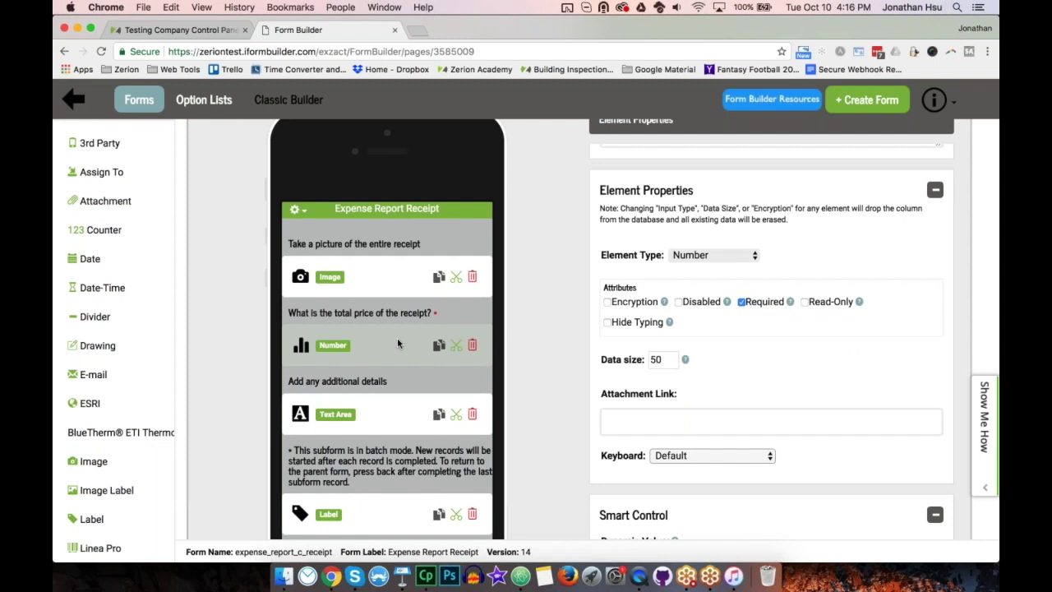
{"action": "scroll", "coordinate": [722, 312], "scroll_direction": "down", "scroll_amount": 2}
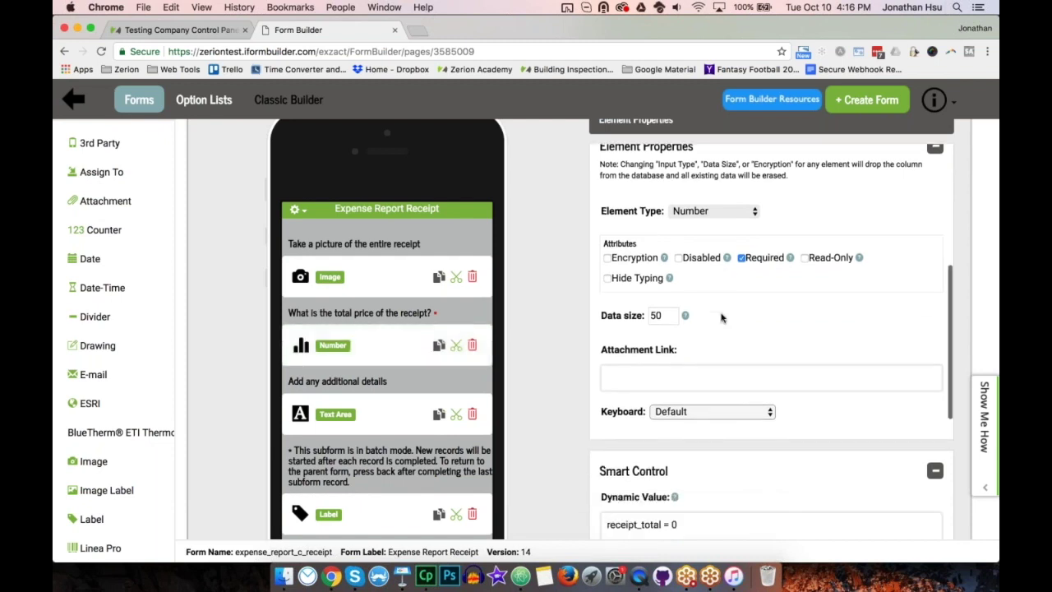
{"action": "scroll", "coordinate": [722, 318], "scroll_direction": "down", "scroll_amount": 6}
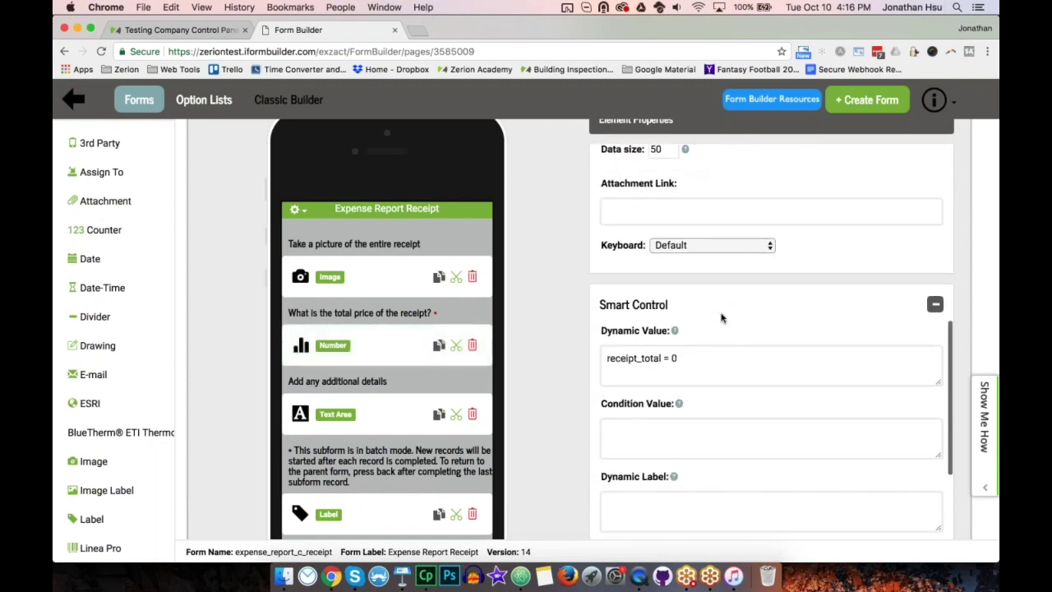
{"action": "scroll", "coordinate": [722, 318], "scroll_direction": "down", "scroll_amount": 3}
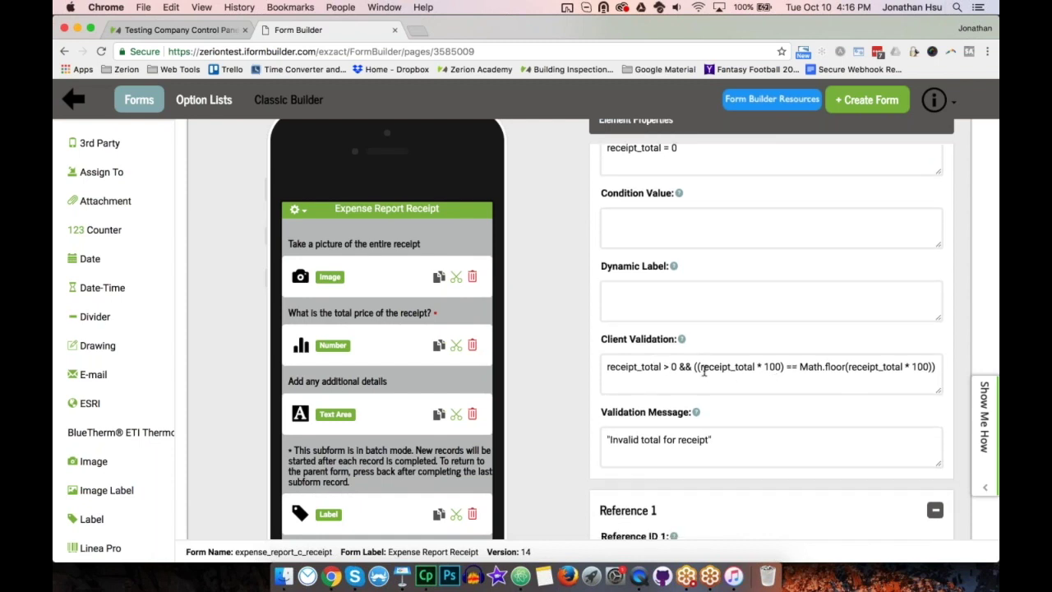
Step: Examine both conditions of the receipt total's Client Validation: the Math.floor comparison and the greater-than-zero check
{"action": "left_click_drag", "start_coordinate": [697, 367], "coordinate": [940, 366]}
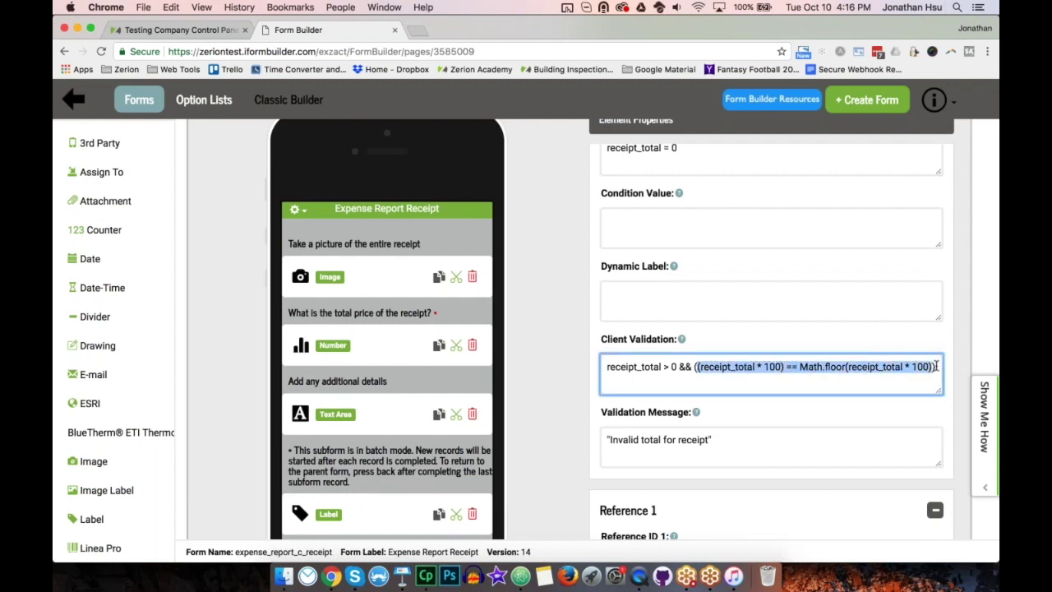
{"action": "left_click", "coordinate": [936, 366]}
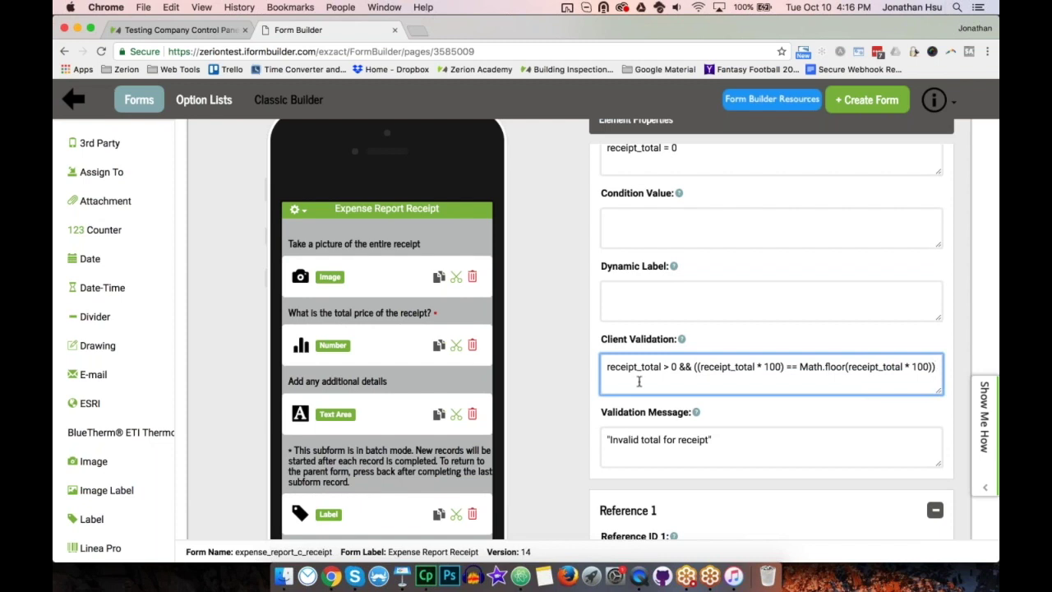
{"action": "left_click_drag", "start_coordinate": [675, 366], "coordinate": [607, 366]}
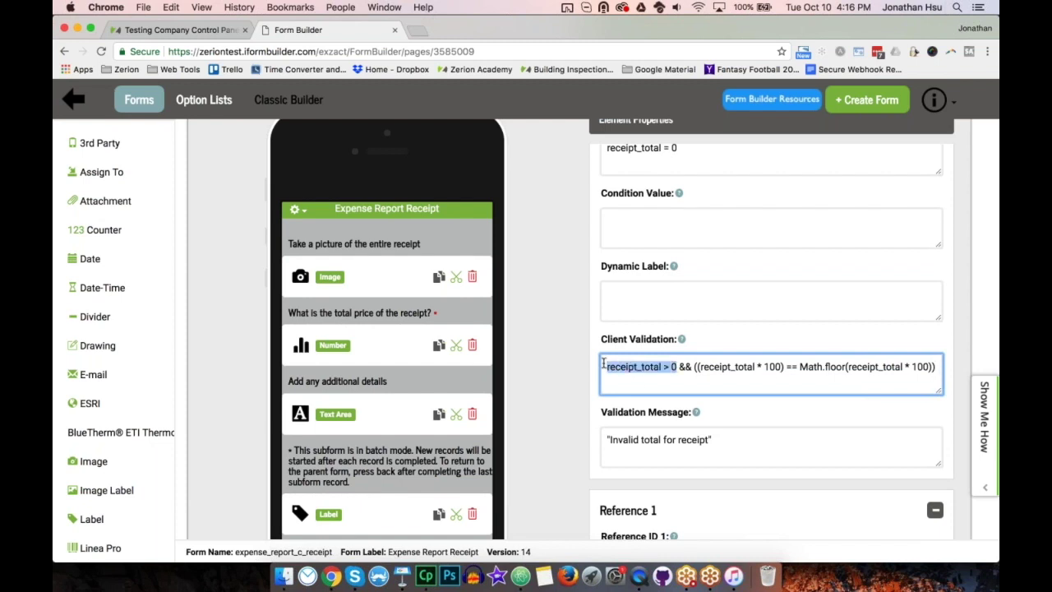
{"action": "left_click", "coordinate": [605, 366]}
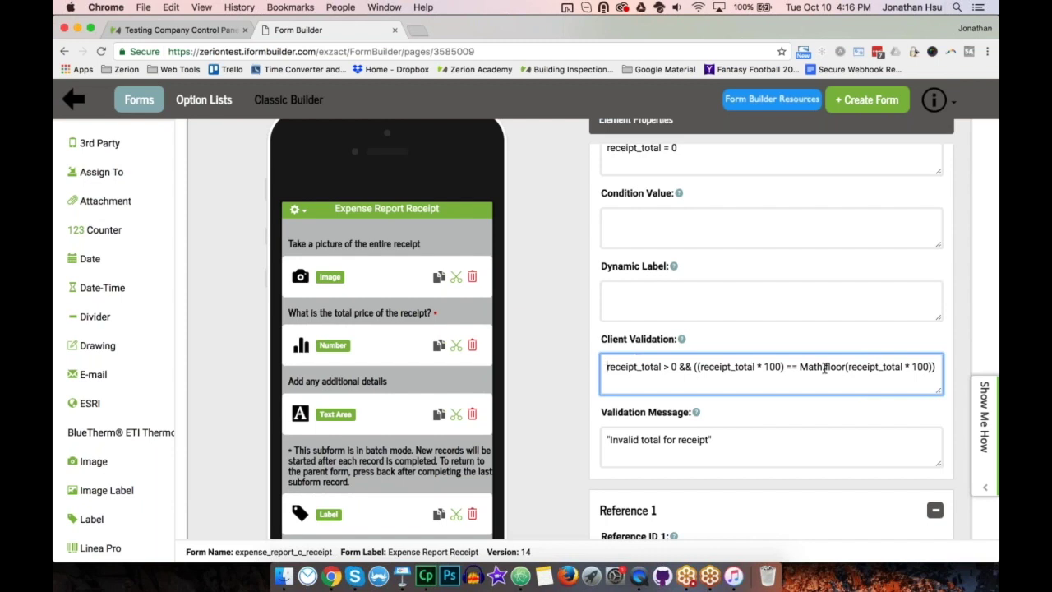
Step: Check the receipt total's Validation Message and switch to the Keynote presentation
{"action": "left_click_drag", "start_coordinate": [714, 439], "coordinate": [606, 440]}
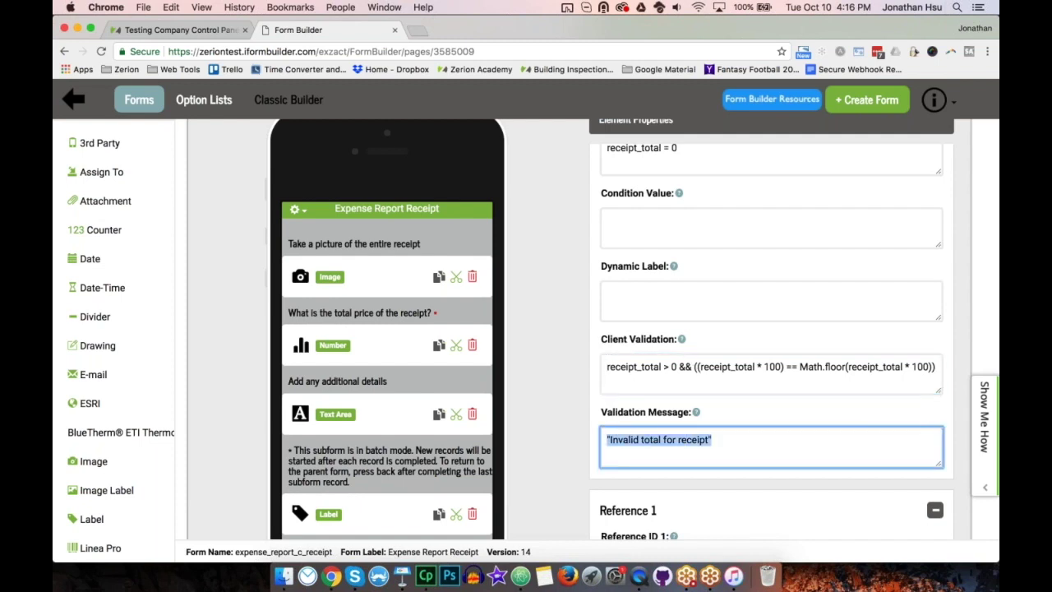
{"action": "left_click", "coordinate": [654, 442]}
{"action": "left_click", "coordinate": [624, 423]}
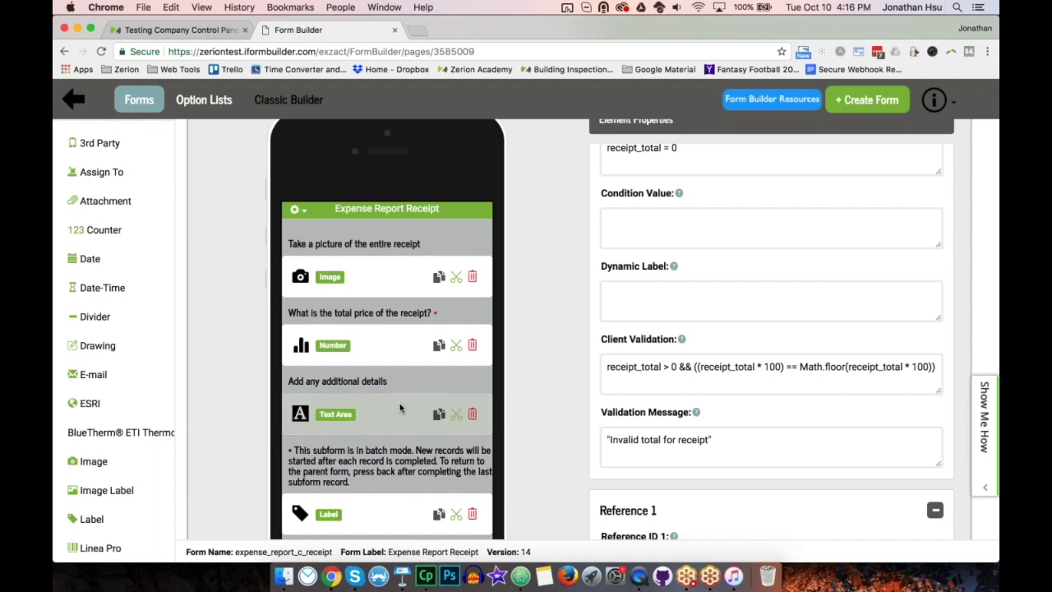
{"action": "scroll", "coordinate": [400, 408], "scroll_direction": "down", "scroll_amount": 3}
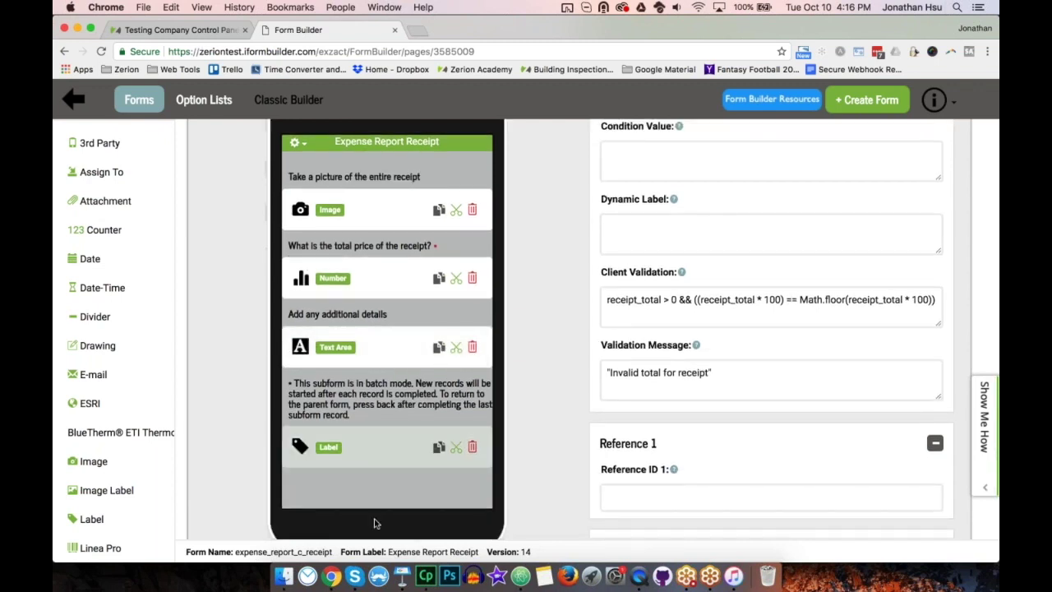
{"action": "left_click", "coordinate": [401, 577]}
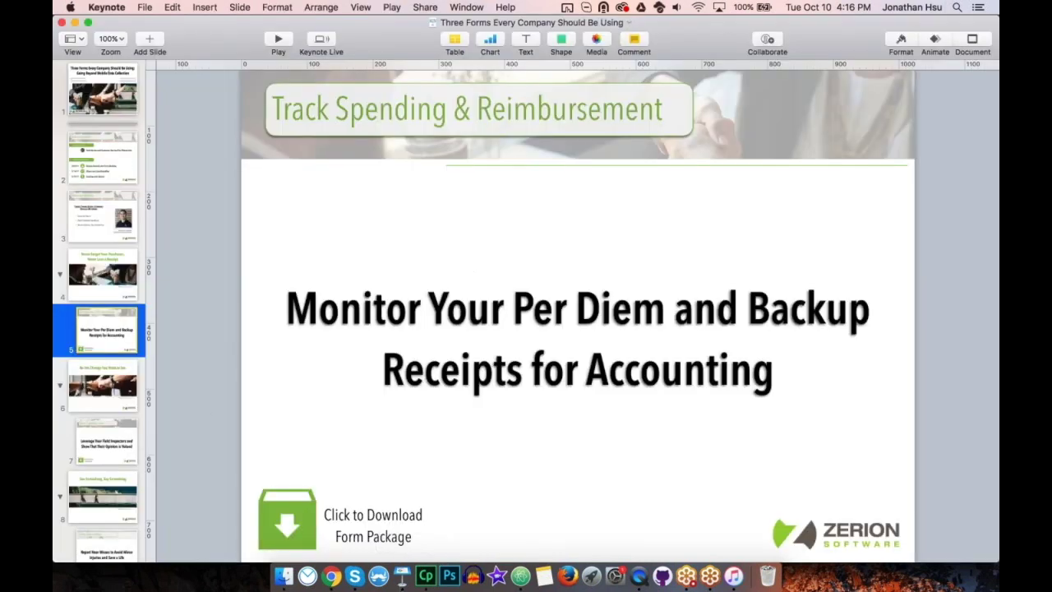
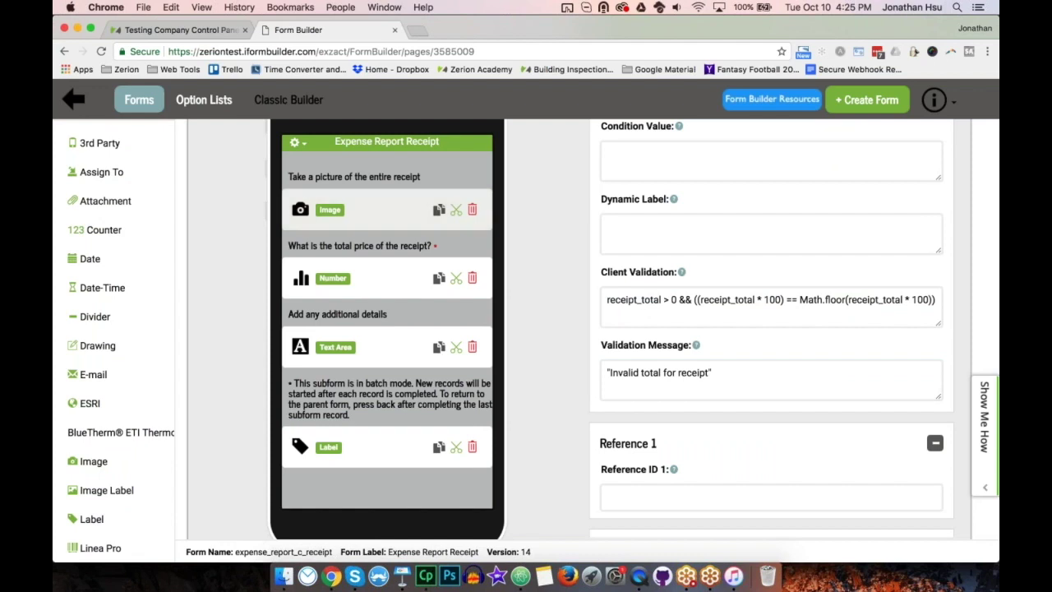
Step: Open the Expense Report form from the list of forms and inspect its e-mail element and the My Element 11 divider
{"action": "left_click", "coordinate": [139, 99]}
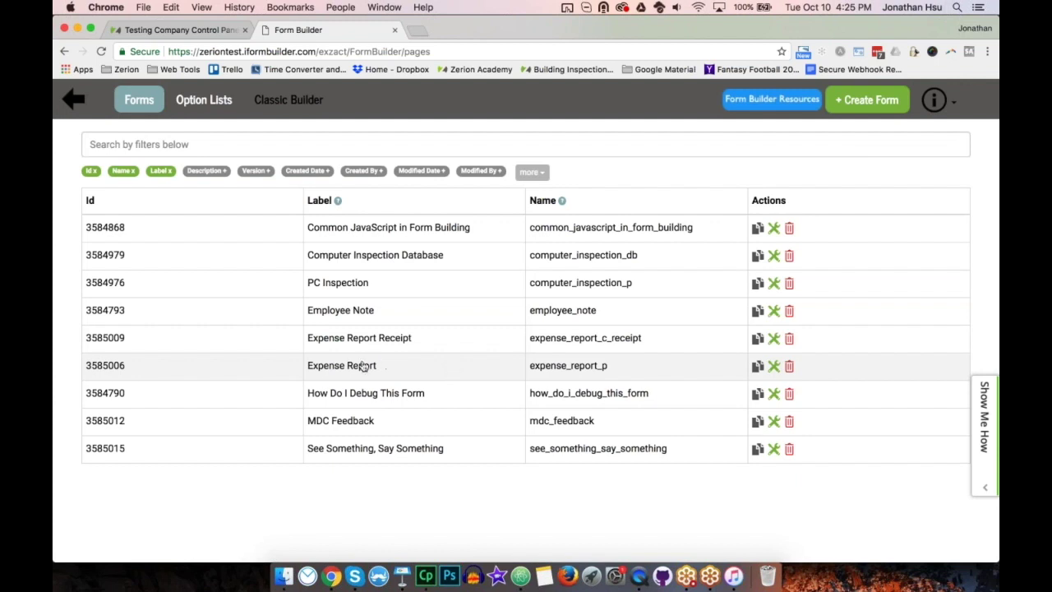
{"action": "left_click", "coordinate": [607, 367]}
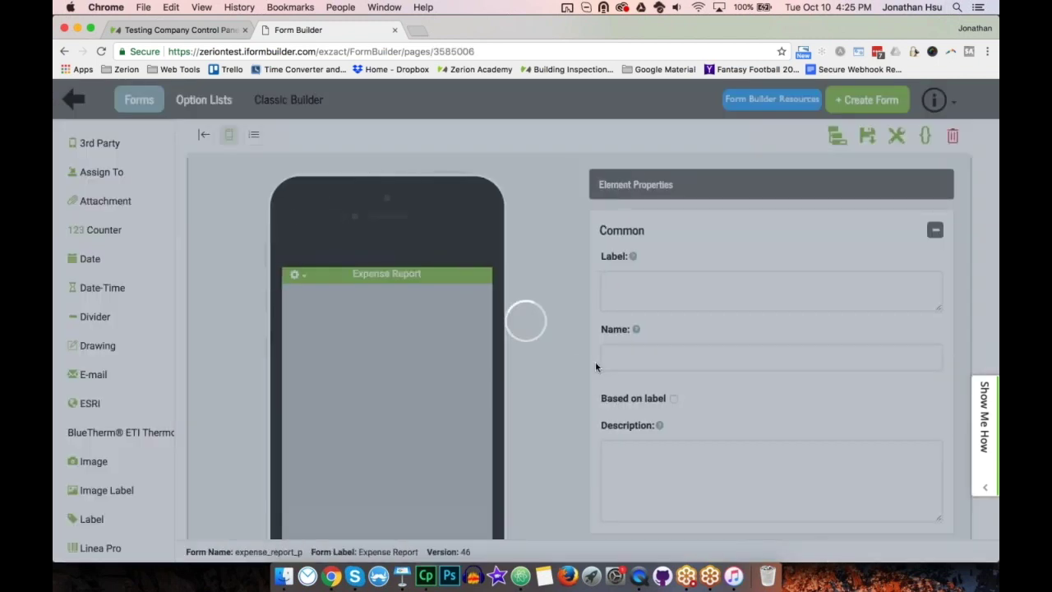
{"action": "scroll", "coordinate": [389, 324], "scroll_direction": "down", "scroll_amount": 2}
{"action": "scroll", "coordinate": [387, 324], "scroll_direction": "down", "scroll_amount": 8}
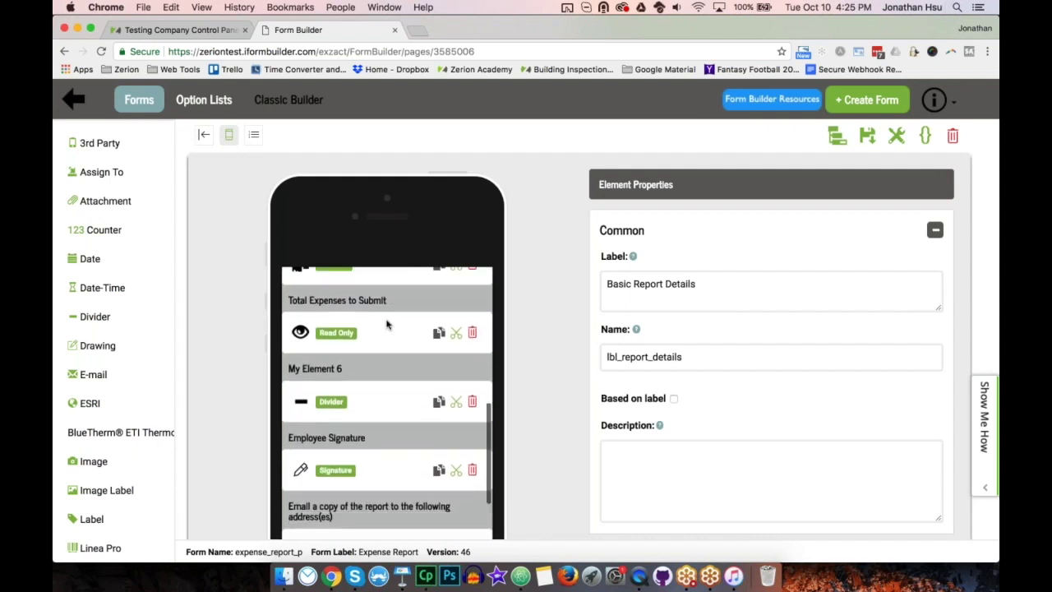
{"action": "scroll", "coordinate": [387, 324], "scroll_direction": "down", "scroll_amount": 3}
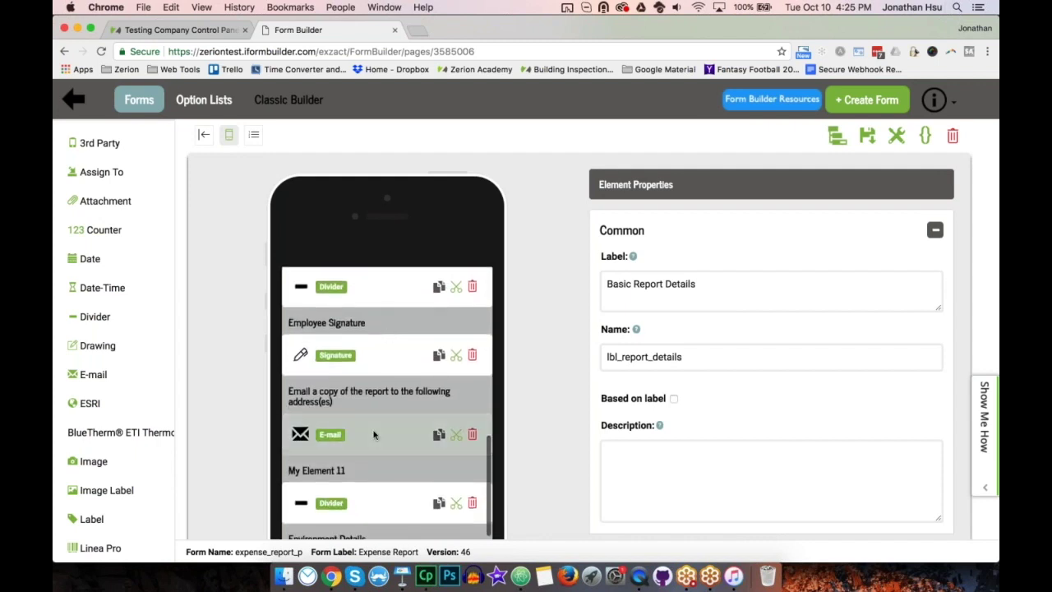
{"action": "left_click", "coordinate": [374, 434]}
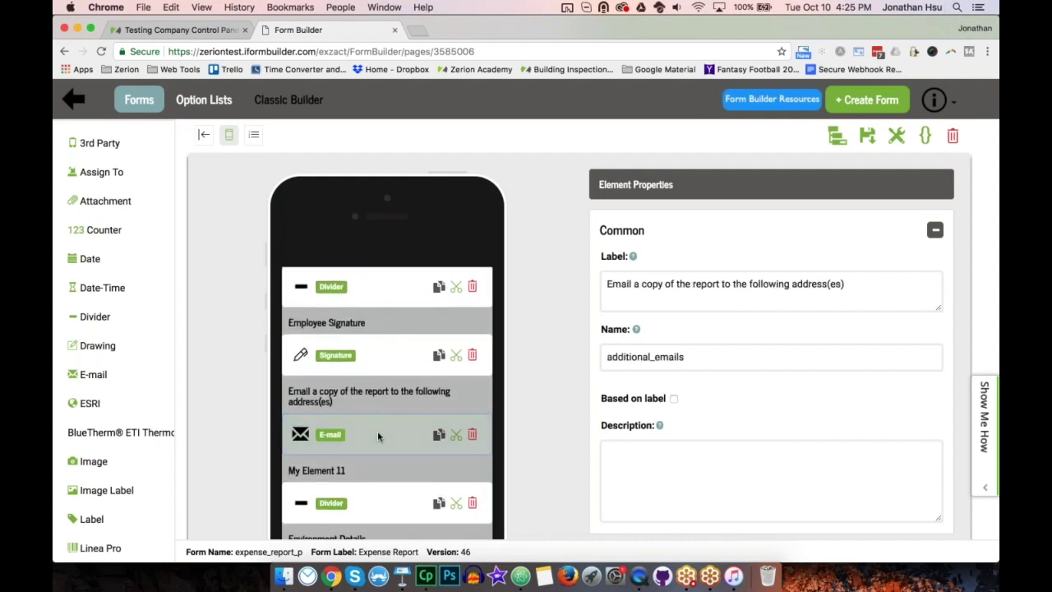
{"action": "left_click", "coordinate": [383, 489]}
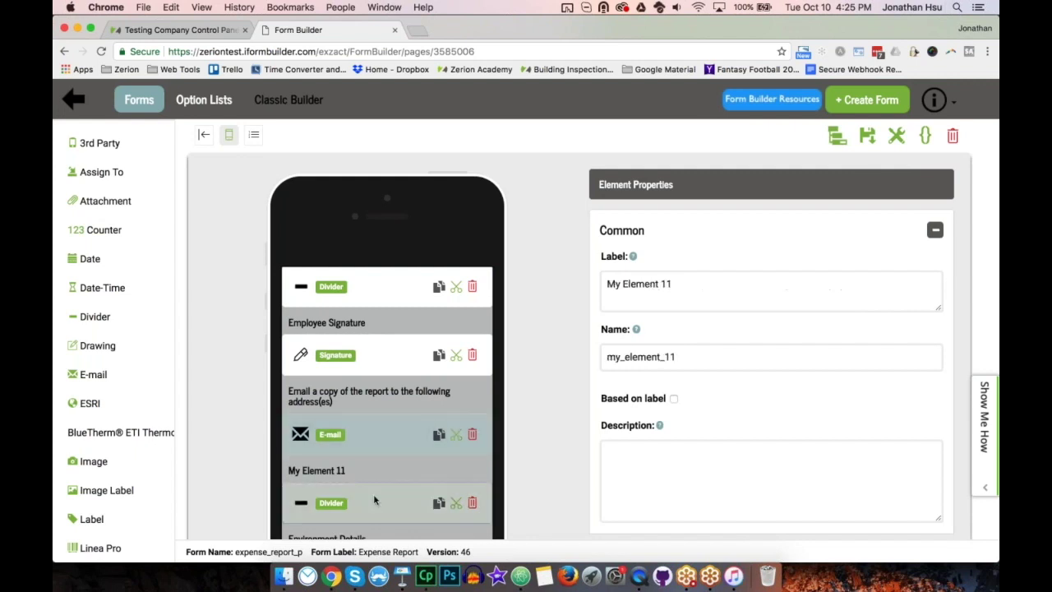
{"action": "scroll", "coordinate": [383, 485], "scroll_direction": "down", "scroll_amount": 2}
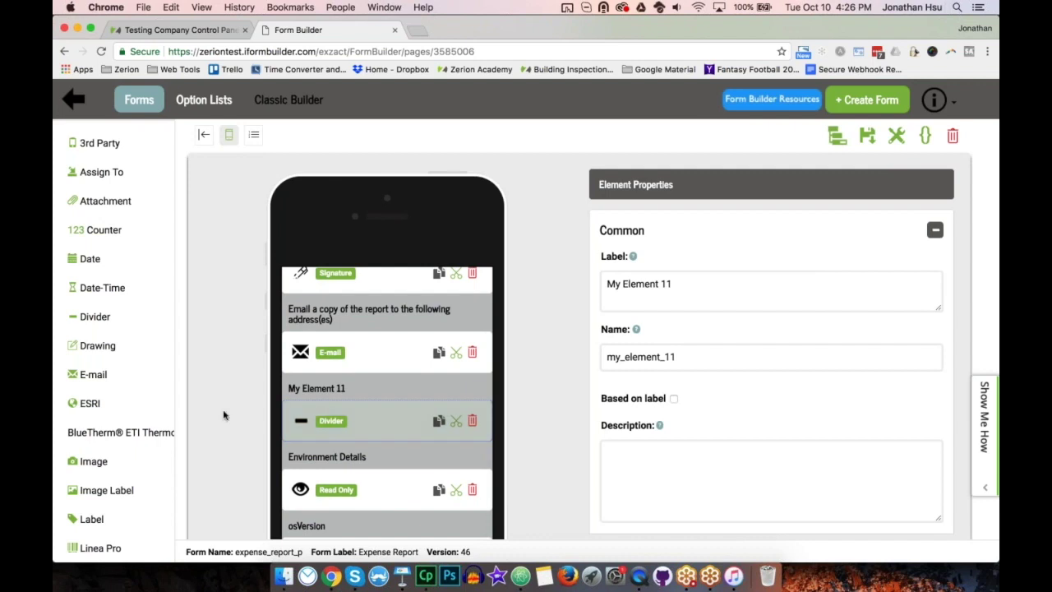
Step: Add a Subform element below the My Element 11 divider and label it "Please leave feedback on your use of this form"
{"action": "scroll", "coordinate": [146, 409], "scroll_direction": "down", "scroll_amount": 10}
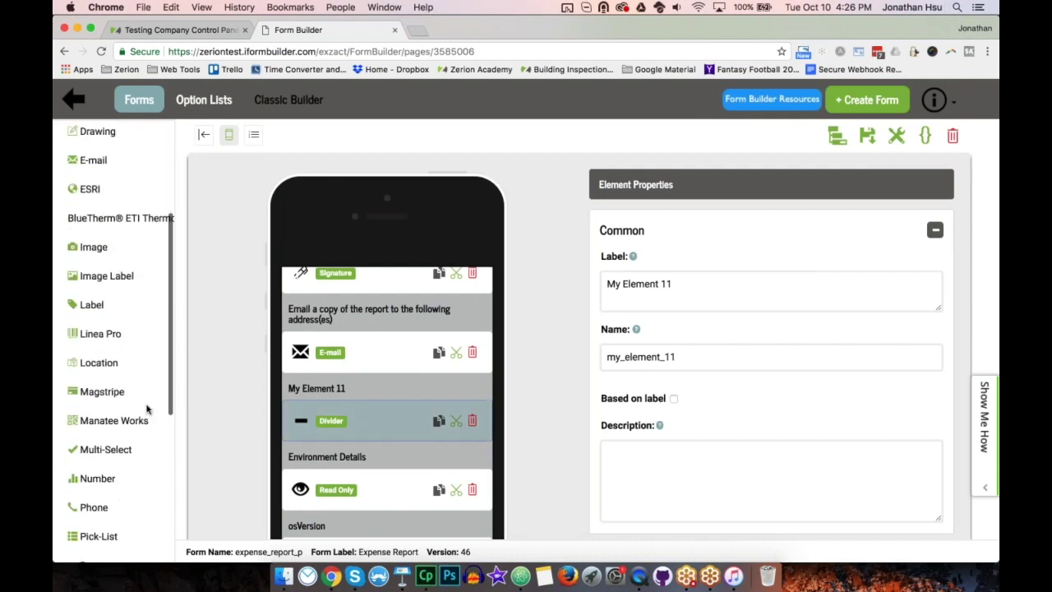
{"action": "scroll", "coordinate": [103, 436], "scroll_direction": "down", "scroll_amount": 4}
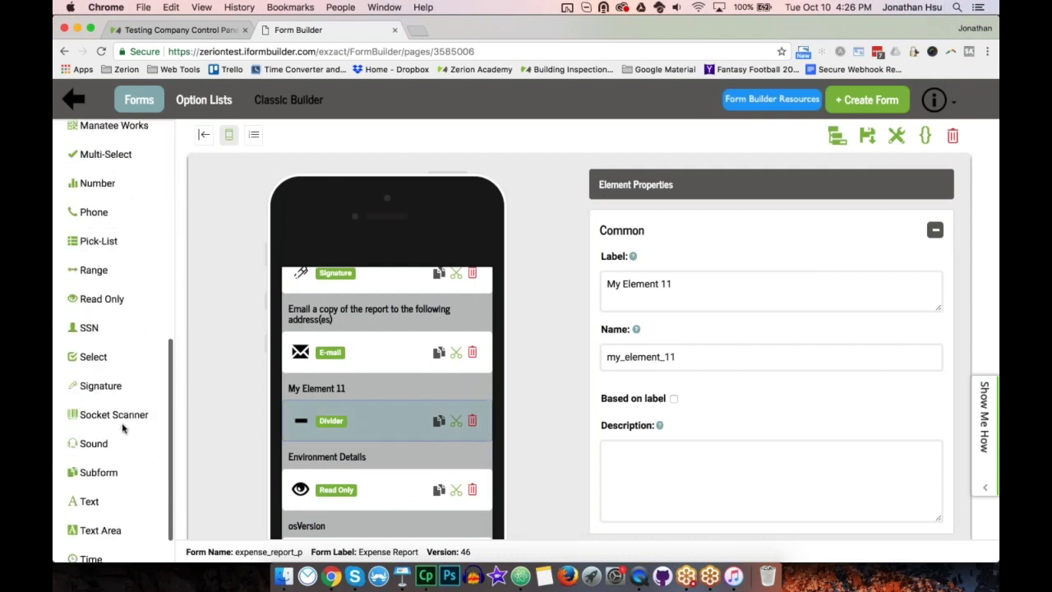
{"action": "left_click", "coordinate": [104, 440]}
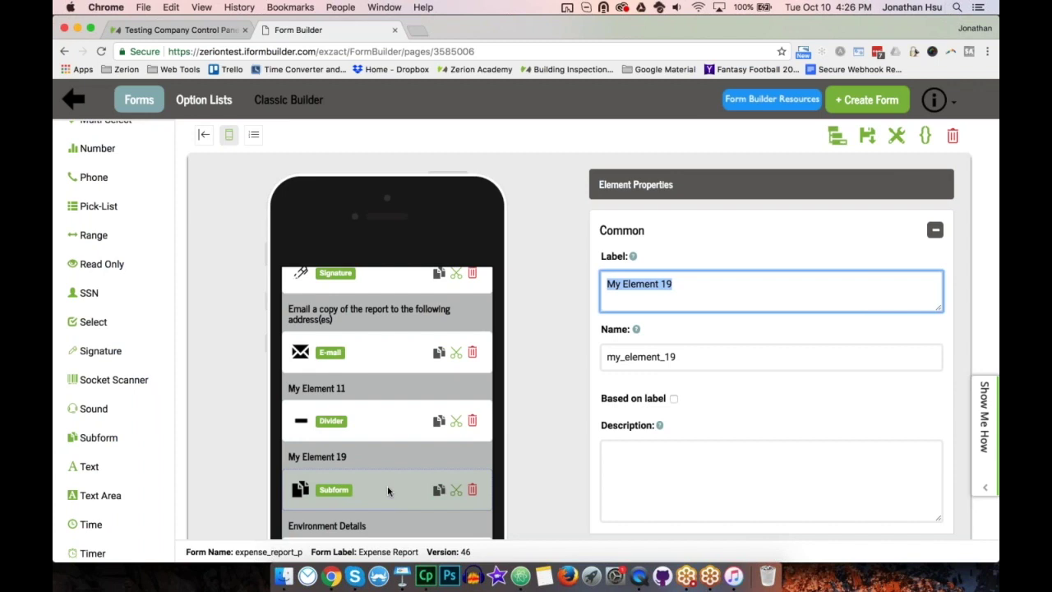
{"action": "type", "text": "Please leave fe"}
{"action": "type", "text": "edback on your dta"}
{"action": "key", "text": "BackSpace"}
{"action": "key", "text": "BackSpace"}
{"action": "key", "text": "BackSpace"}
{"action": "type", "text": "use of this form"}
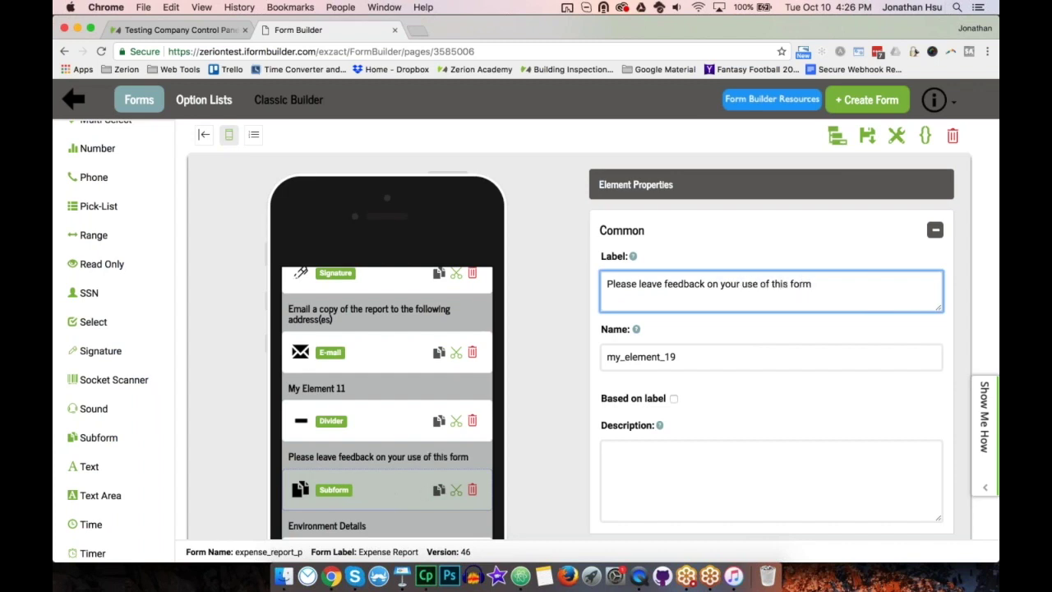
{"action": "left_click_drag", "start_coordinate": [812, 284], "coordinate": [602, 284]}
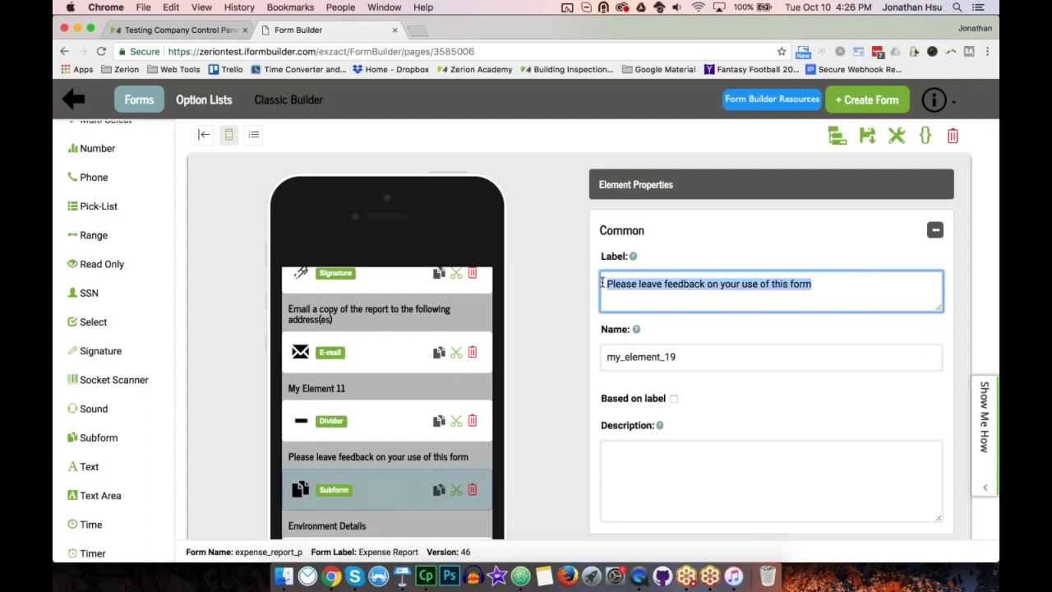
Step: Set the new feedback subform element's name to feedback_form
{"action": "left_click_drag", "start_coordinate": [681, 356], "coordinate": [600, 357]}
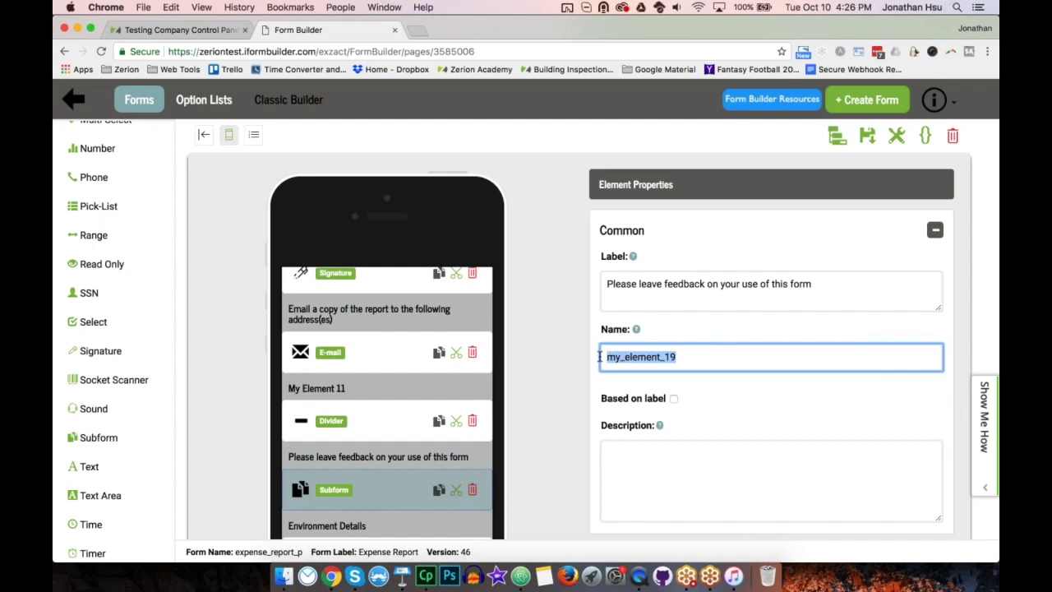
{"action": "type", "text": "feedback"}
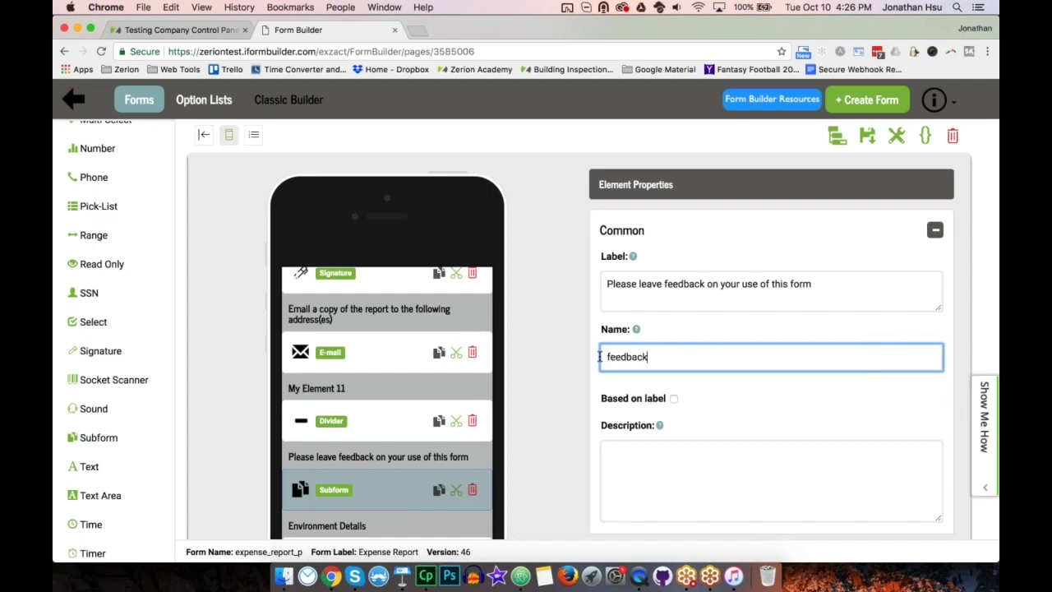
{"action": "type", "text": "_form"}
Step: Assign the mdc_feedback form as the linked page of the feedback subform element
{"action": "scroll", "coordinate": [808, 411], "scroll_direction": "down", "scroll_amount": 10}
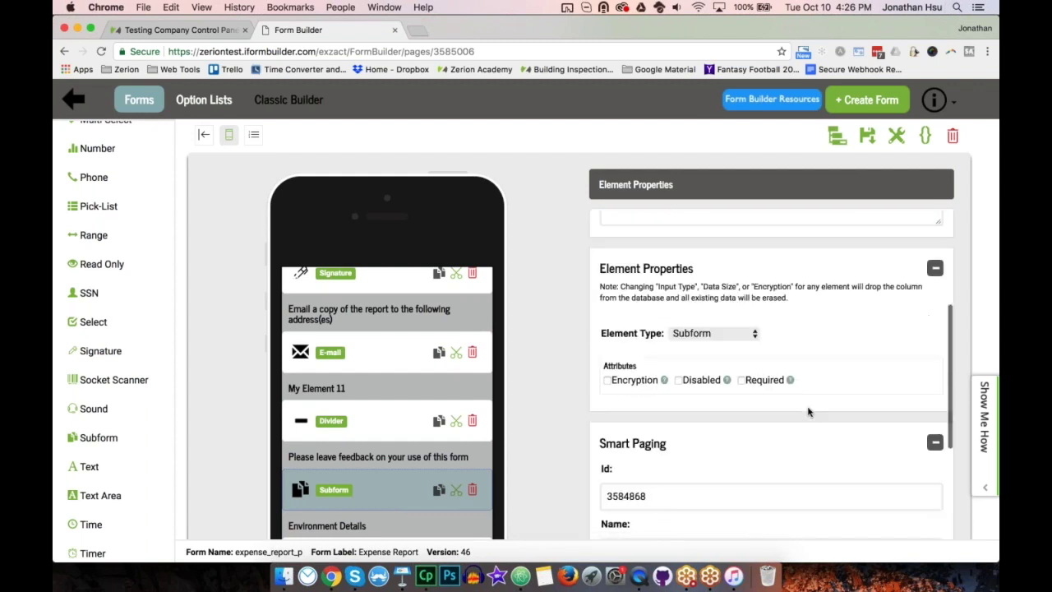
{"action": "scroll", "coordinate": [808, 411], "scroll_direction": "down", "scroll_amount": 3}
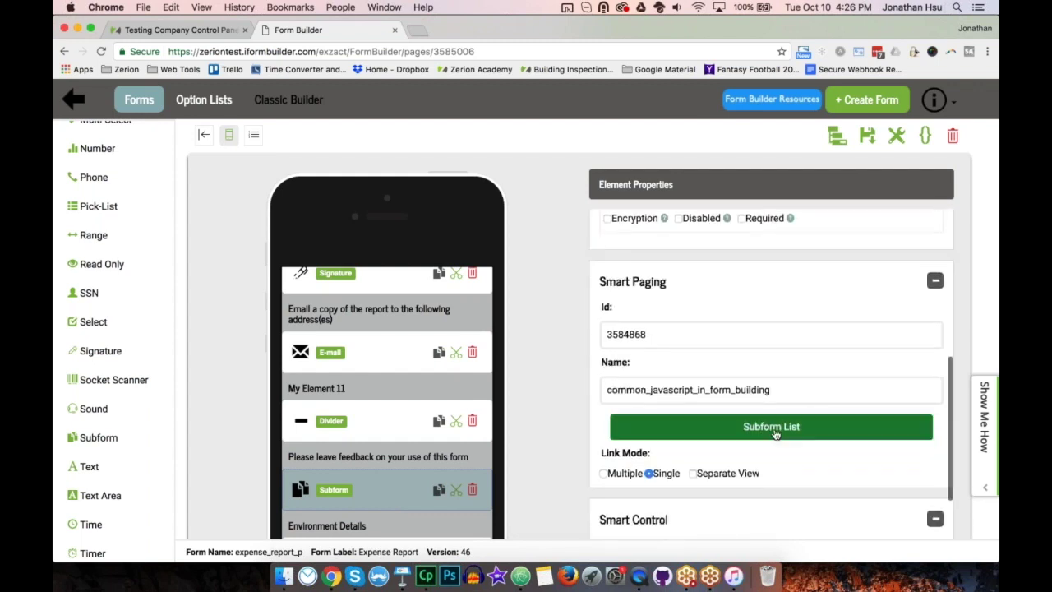
{"action": "left_click", "coordinate": [772, 429]}
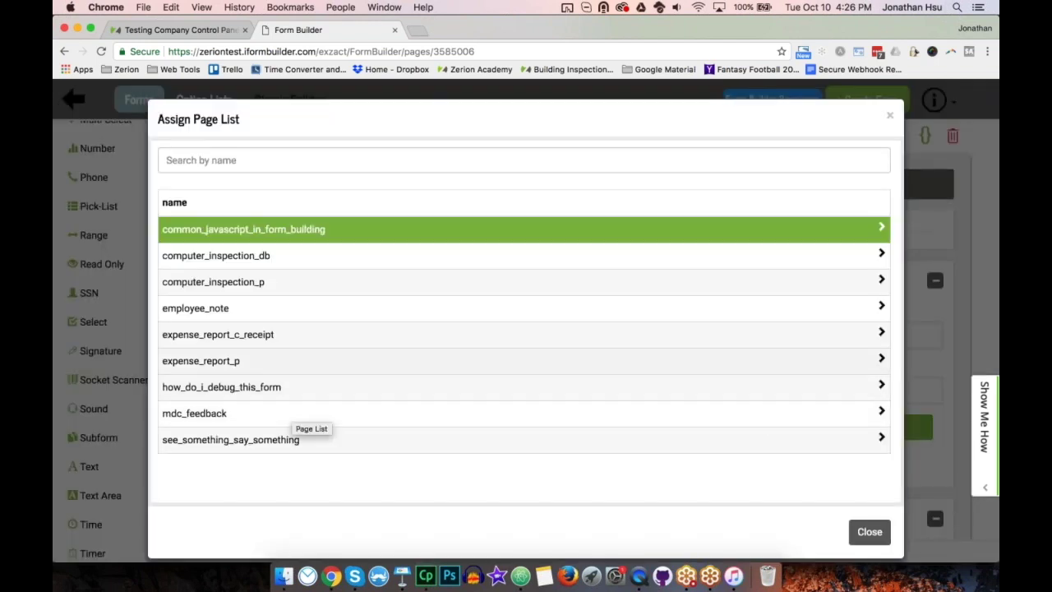
{"action": "left_click", "coordinate": [210, 413]}
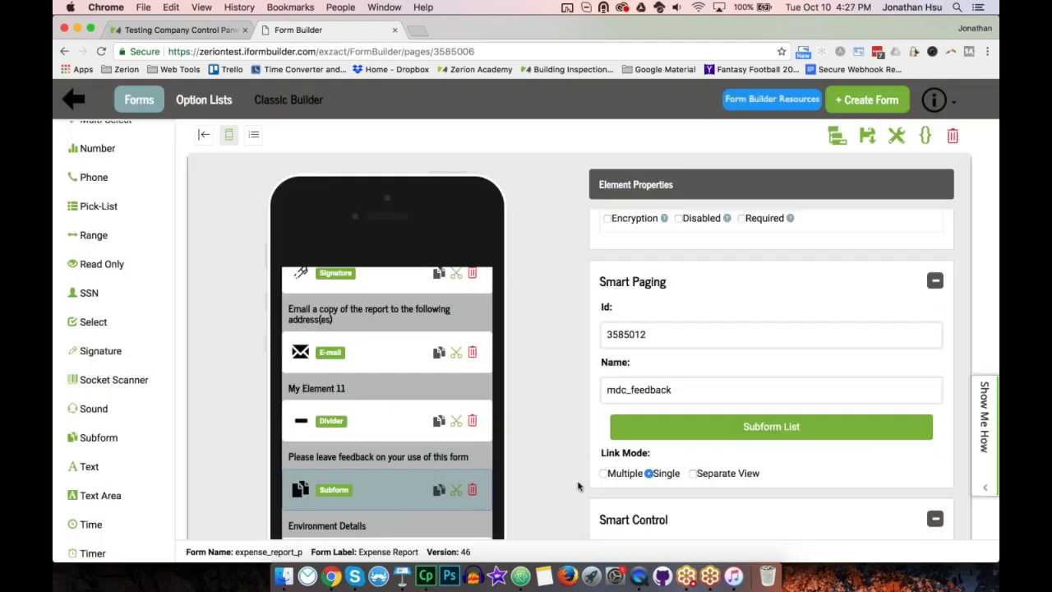
Step: Set the feedback subform's link mode to Single and save the Expense Report form
{"action": "scroll", "coordinate": [578, 486], "scroll_direction": "down", "scroll_amount": 2}
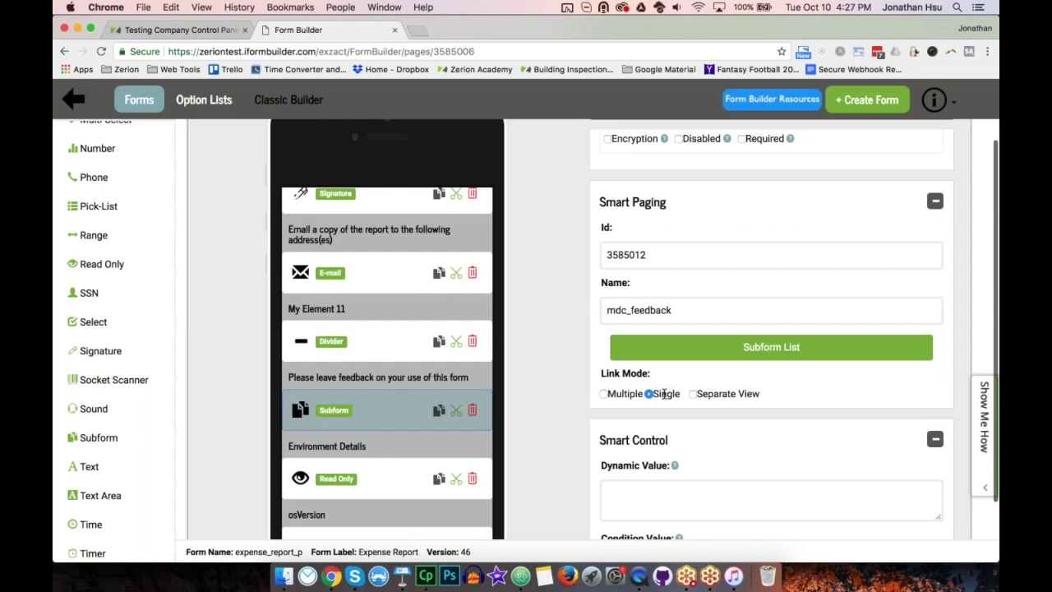
{"action": "left_click_drag", "start_coordinate": [670, 394], "coordinate": [662, 395]}
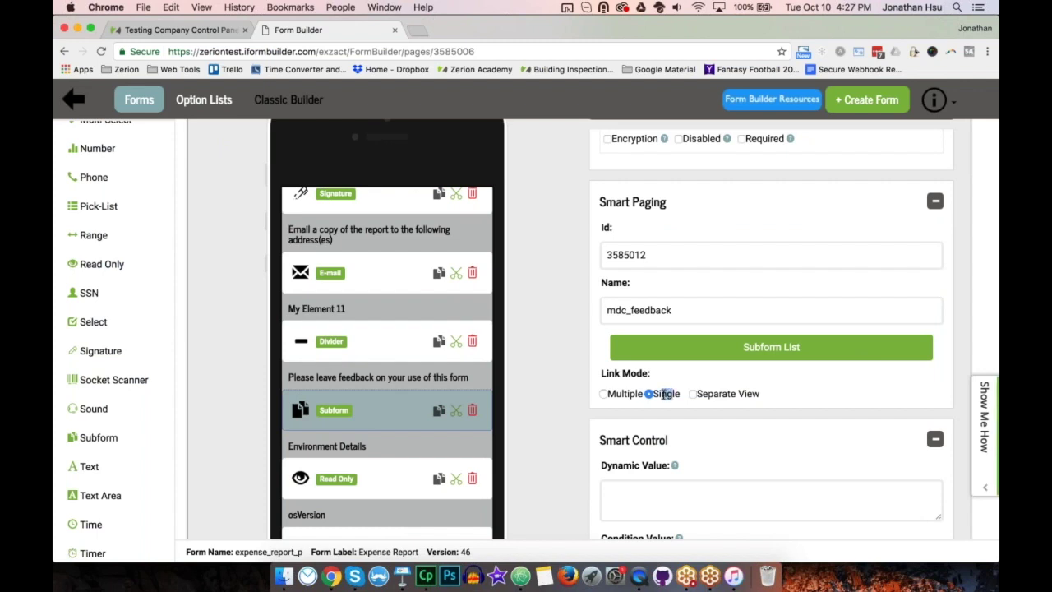
{"action": "left_click", "coordinate": [663, 394]}
{"action": "left_click", "coordinate": [604, 394]}
{"action": "left_click", "coordinate": [649, 394]}
{"action": "scroll", "coordinate": [539, 398], "scroll_direction": "up", "scroll_amount": 3}
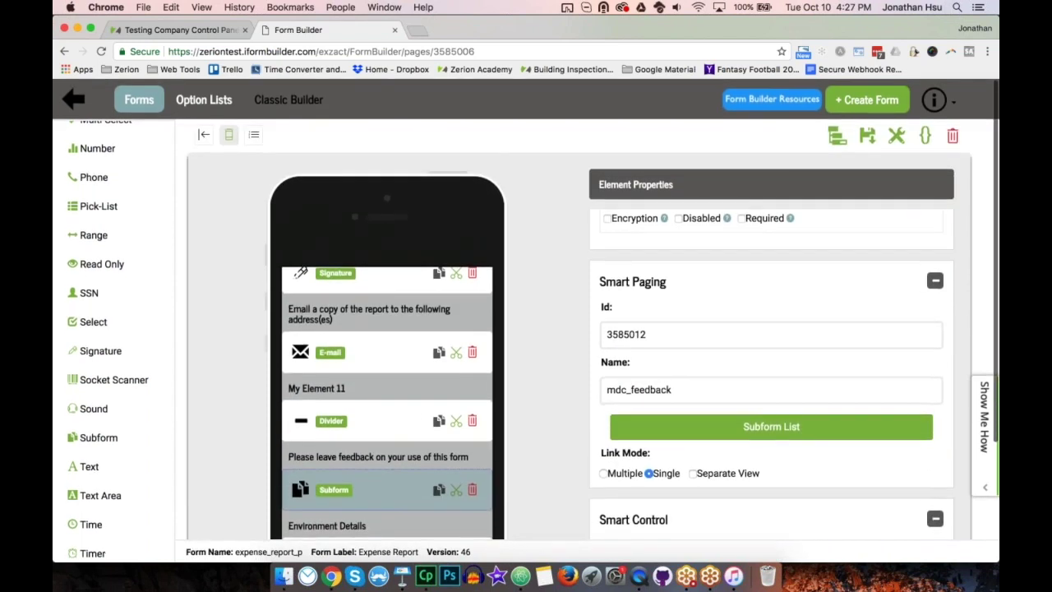
{"action": "left_click", "coordinate": [868, 135]}
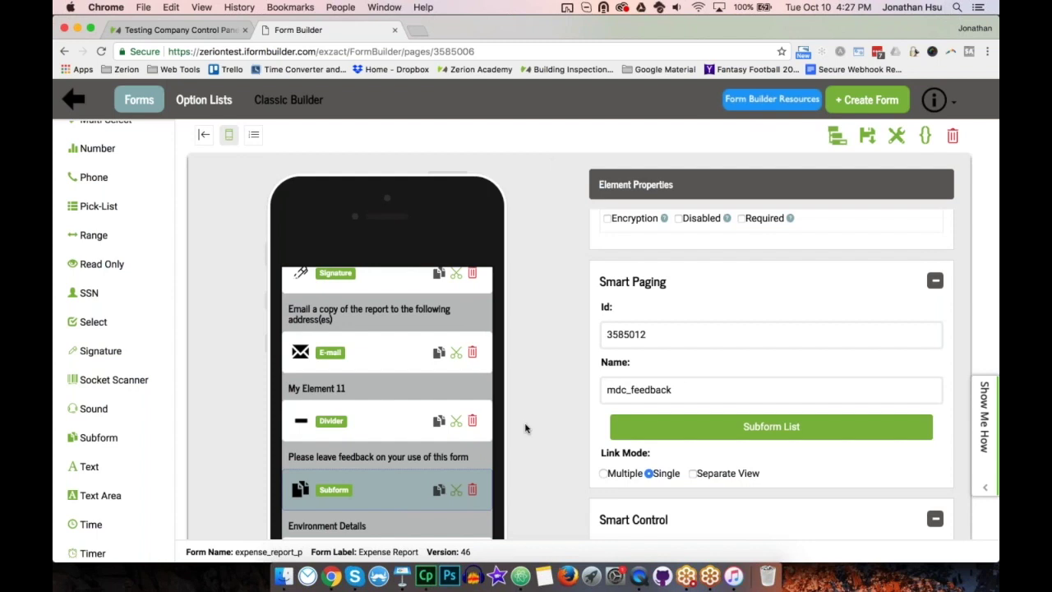
Step: Check the Expense Report on the mirrored device, review the feedback subform's label and name, and switch to the Keynote presentation
{"action": "left_click", "coordinate": [639, 578]}
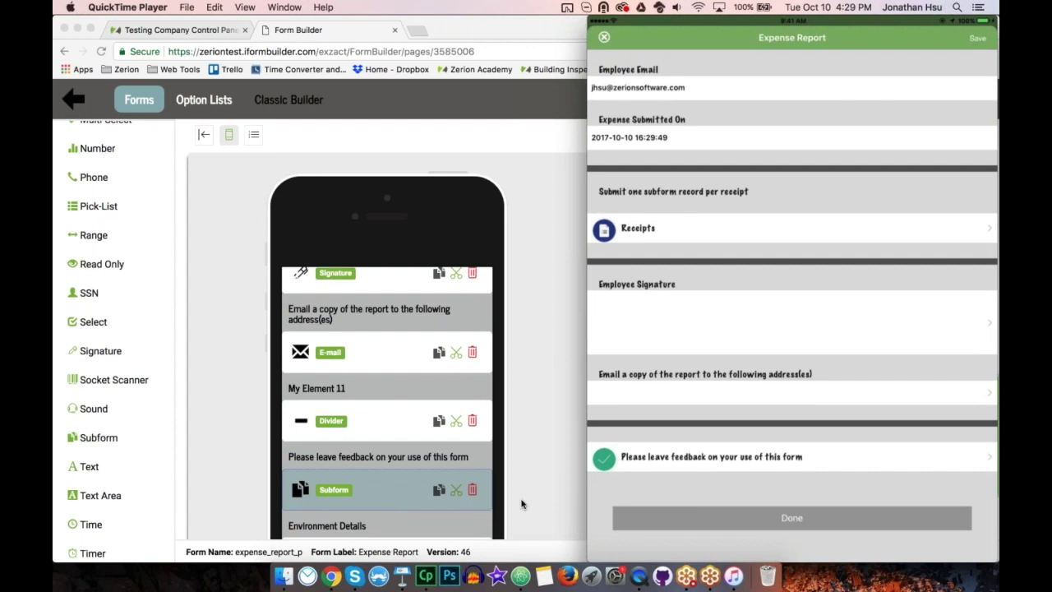
{"action": "left_click", "coordinate": [521, 503]}
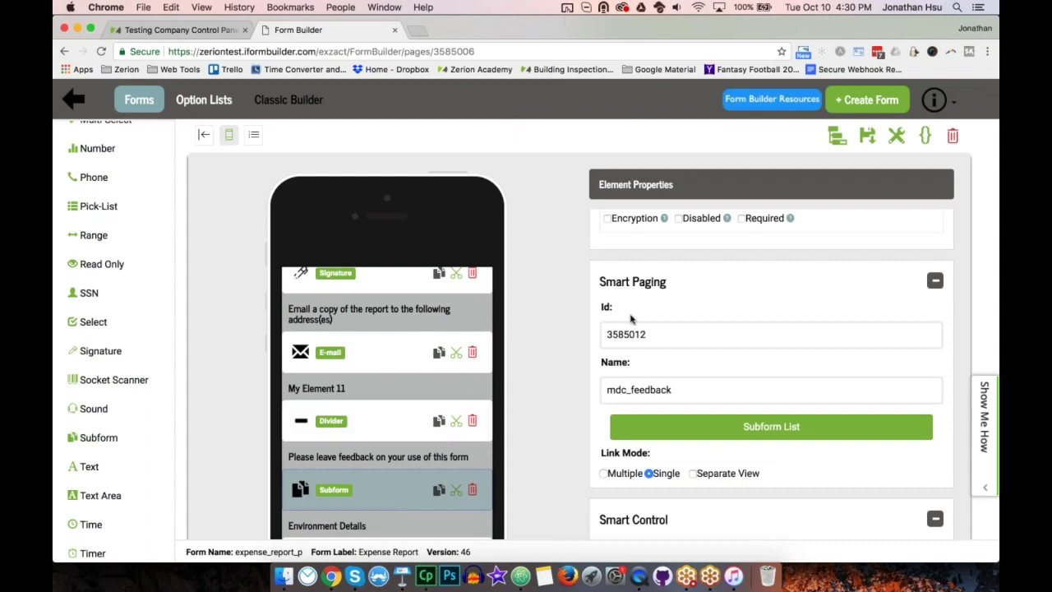
{"action": "scroll", "coordinate": [658, 284], "scroll_direction": "up", "scroll_amount": 6}
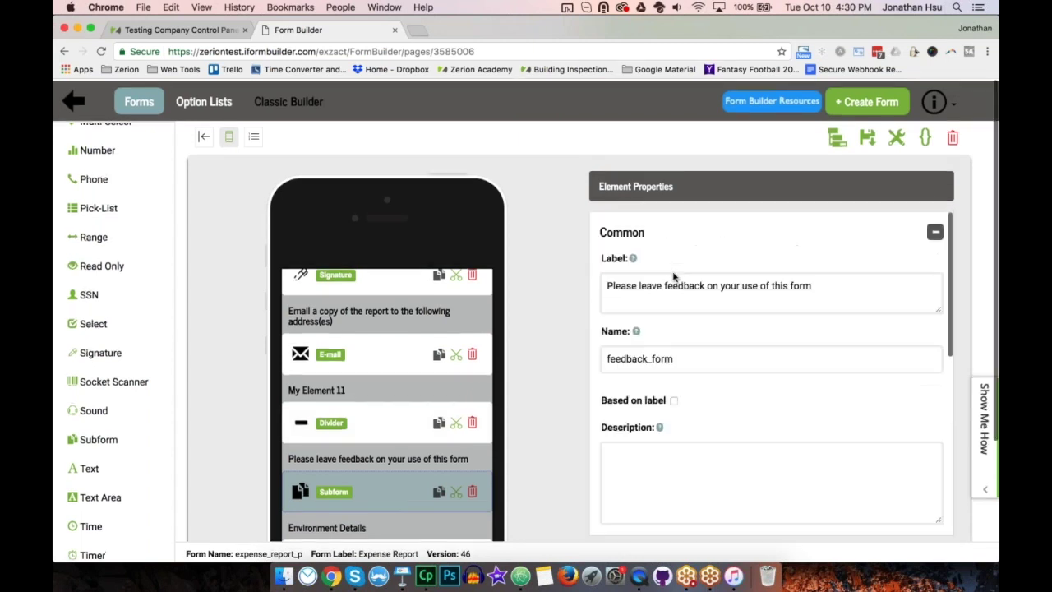
{"action": "left_click_drag", "start_coordinate": [673, 356], "coordinate": [600, 356]}
{"action": "left_click", "coordinate": [585, 366]}
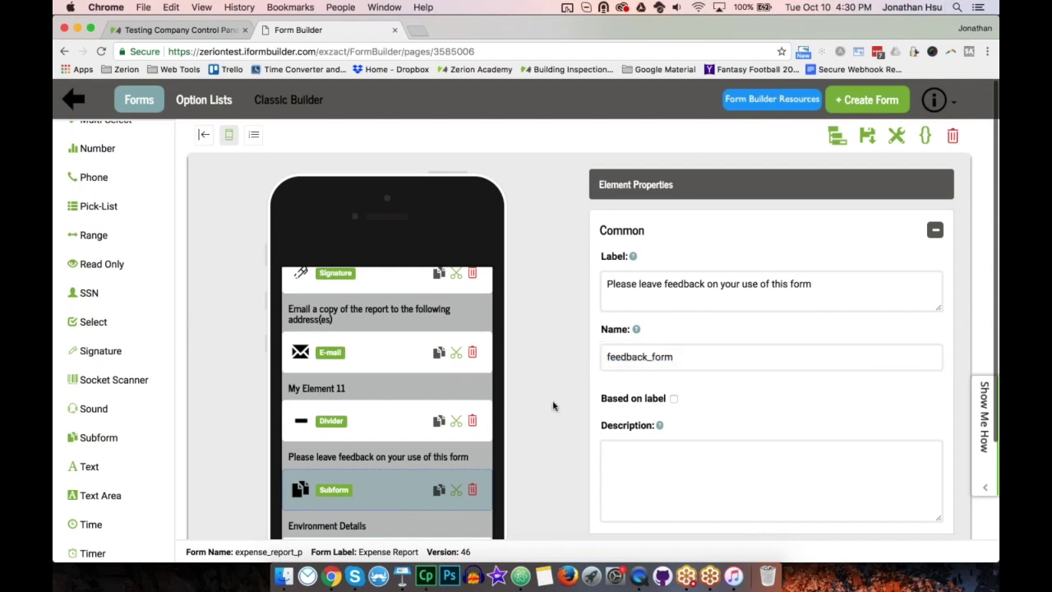
{"action": "left_click", "coordinate": [639, 578]}
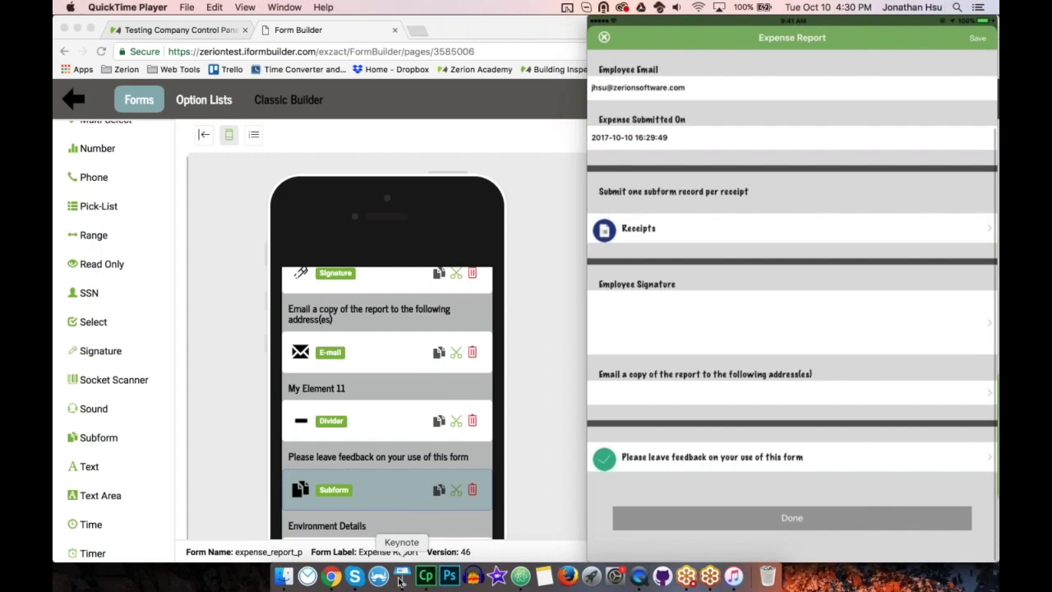
{"action": "left_click", "coordinate": [400, 578]}
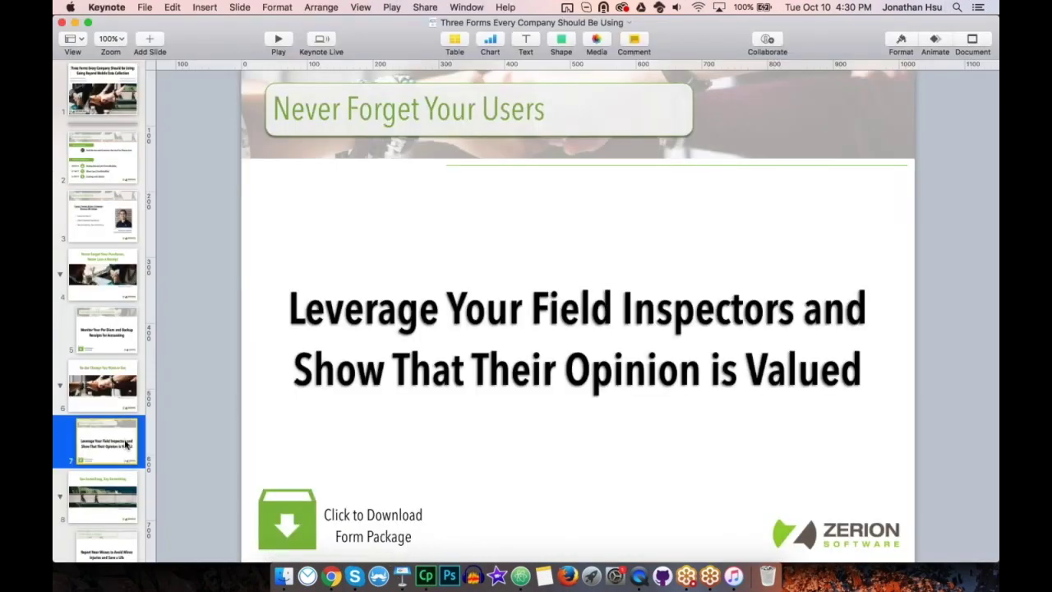
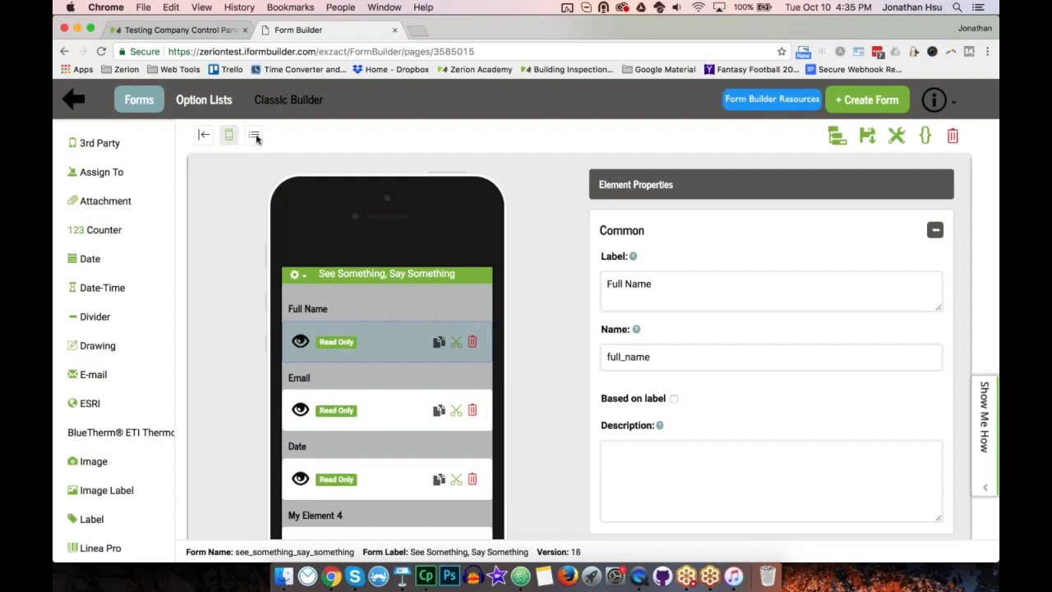
Step: Show the See Something, Say Something form's elements as a list with the Dynamic Value and Condition Value columns
{"action": "left_click", "coordinate": [254, 135]}
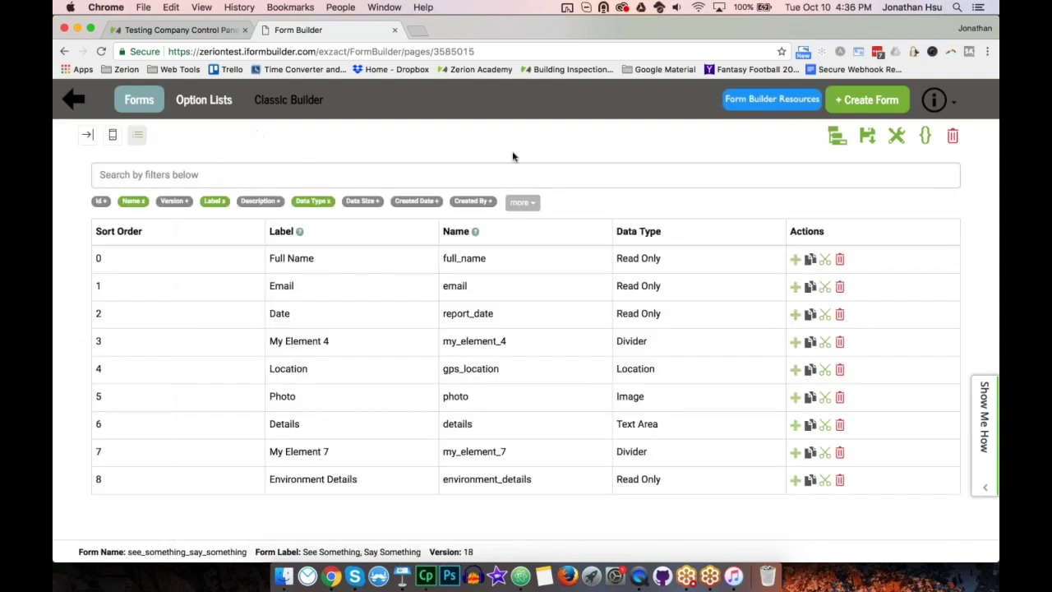
{"action": "left_click", "coordinate": [522, 204]}
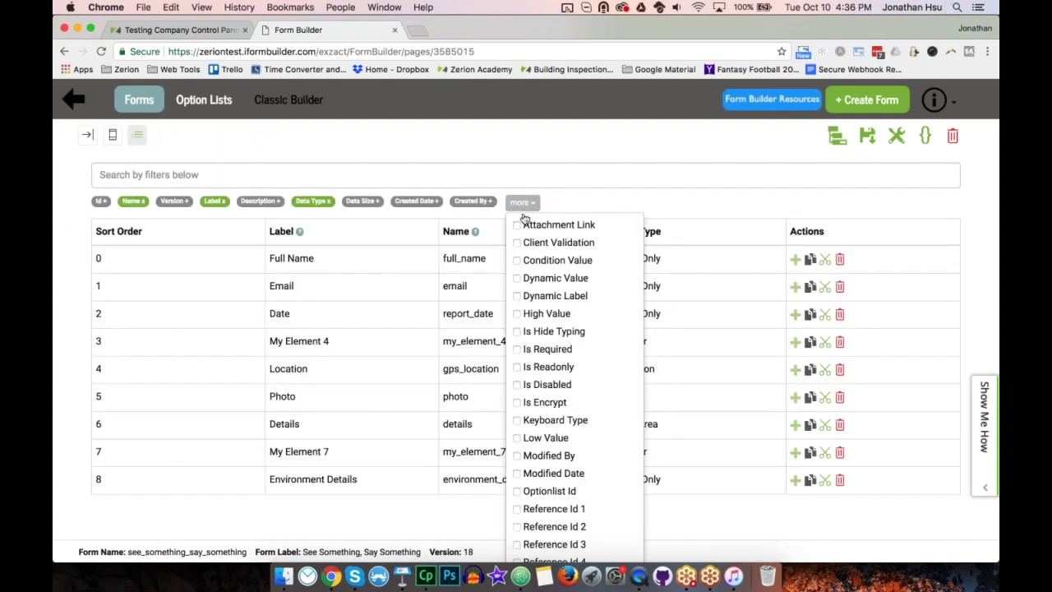
{"action": "left_click", "coordinate": [516, 279]}
{"action": "left_click", "coordinate": [517, 261]}
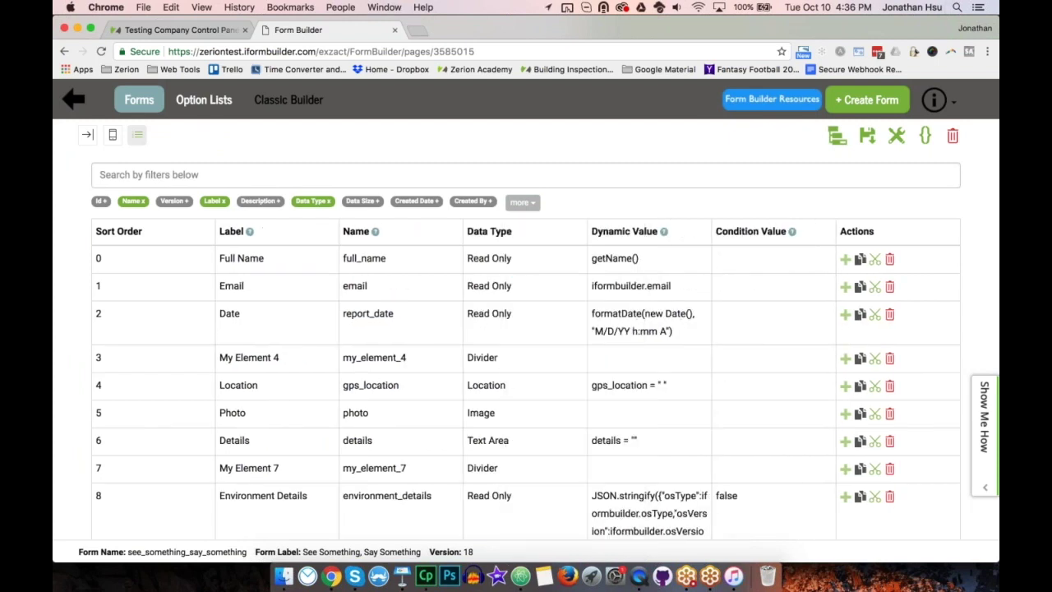
{"action": "scroll", "coordinate": [72, 304], "scroll_direction": "down", "scroll_amount": 1}
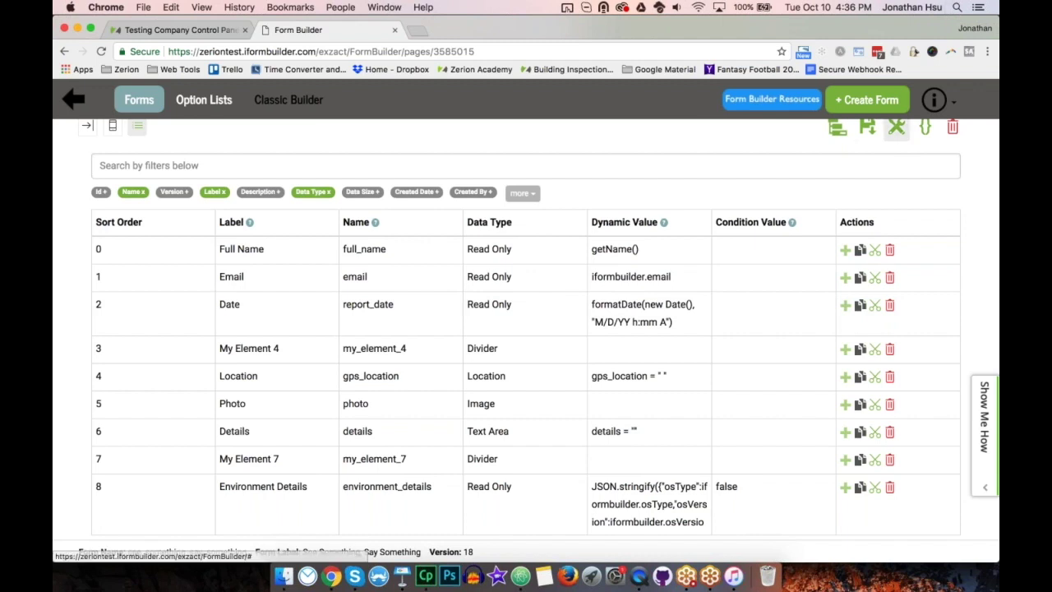
{"action": "scroll", "coordinate": [908, 144], "scroll_direction": "up", "scroll_amount": 1}
{"action": "scroll", "coordinate": [920, 141], "scroll_direction": "up", "scroll_amount": 1}
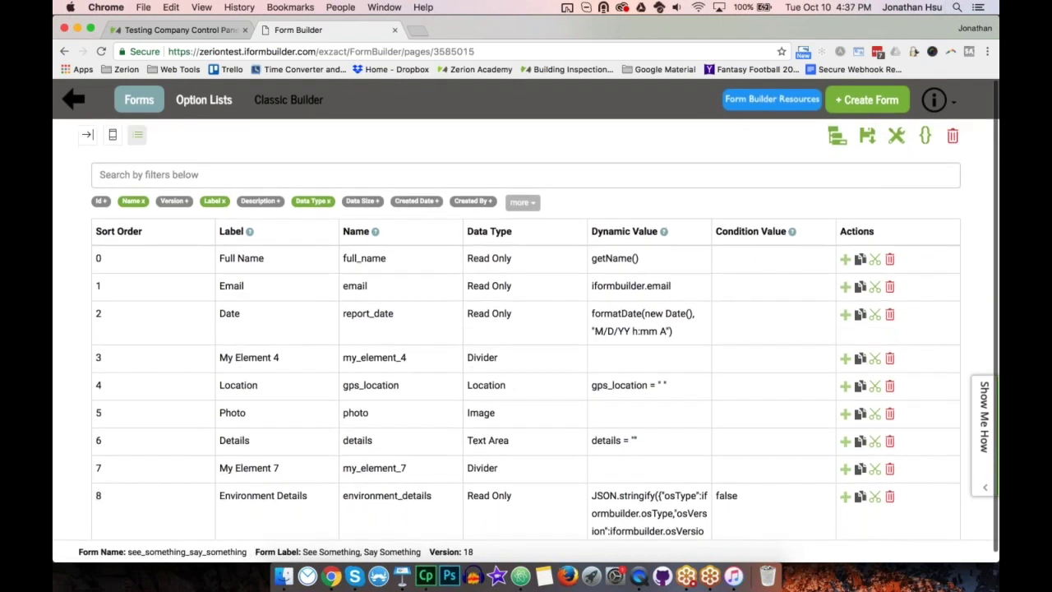
Step: Review the form's page-level JavaScript, including the getName and formatDate functions, and close the code editor
{"action": "left_click", "coordinate": [926, 140]}
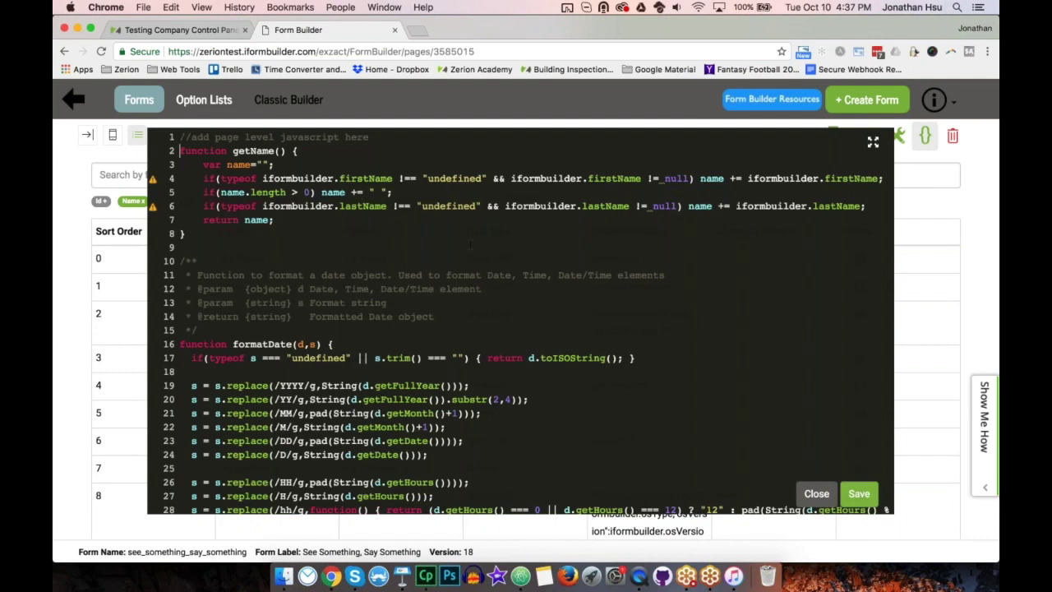
{"action": "scroll", "coordinate": [471, 244], "scroll_direction": "down", "scroll_amount": 5}
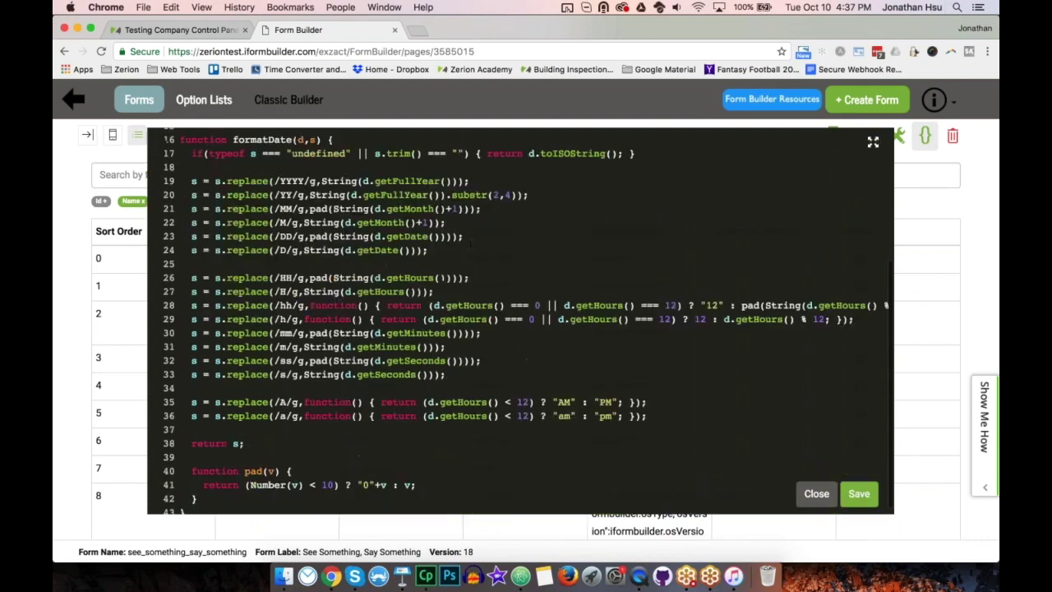
{"action": "scroll", "coordinate": [471, 247], "scroll_direction": "up", "scroll_amount": 1}
{"action": "scroll", "coordinate": [470, 244], "scroll_direction": "up", "scroll_amount": 5}
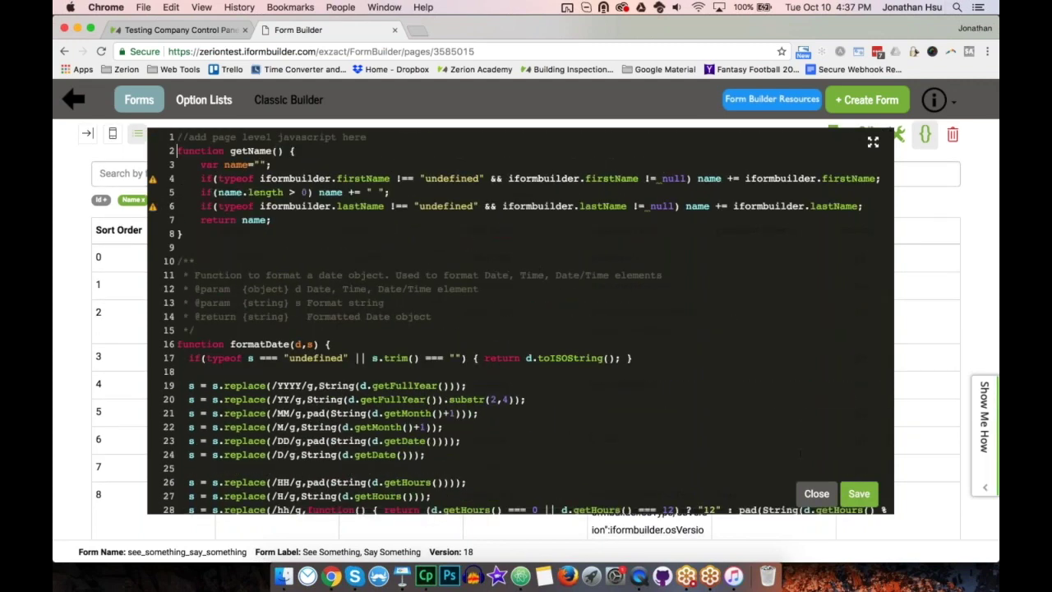
{"action": "left_click", "coordinate": [817, 495]}
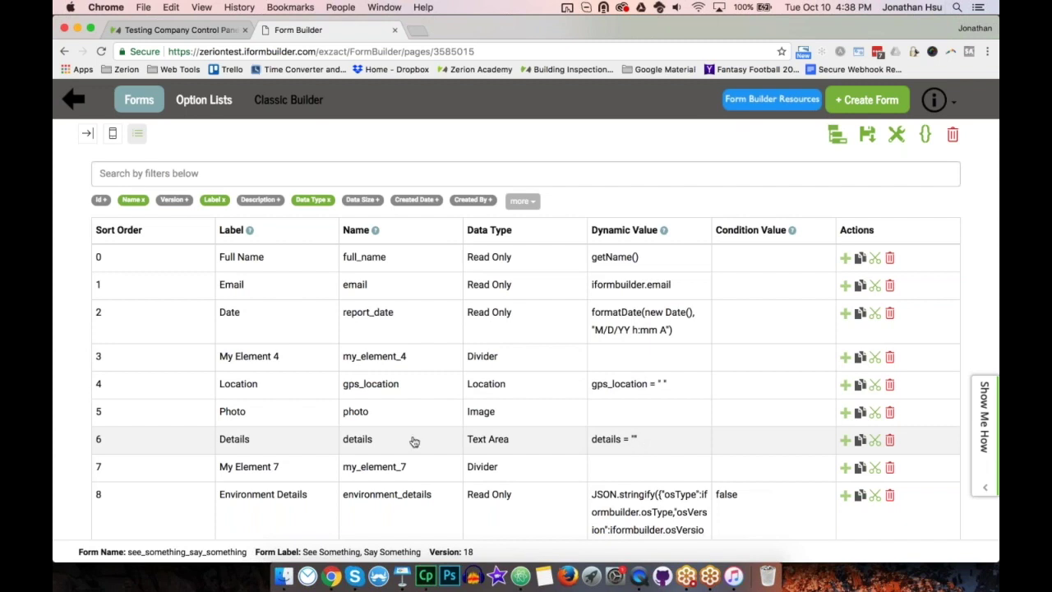
Step: Inspect the full JSON.stringify dynamic value of the Environment Details element and close its row editing
{"action": "scroll", "coordinate": [106, 469], "scroll_direction": "down", "scroll_amount": 1}
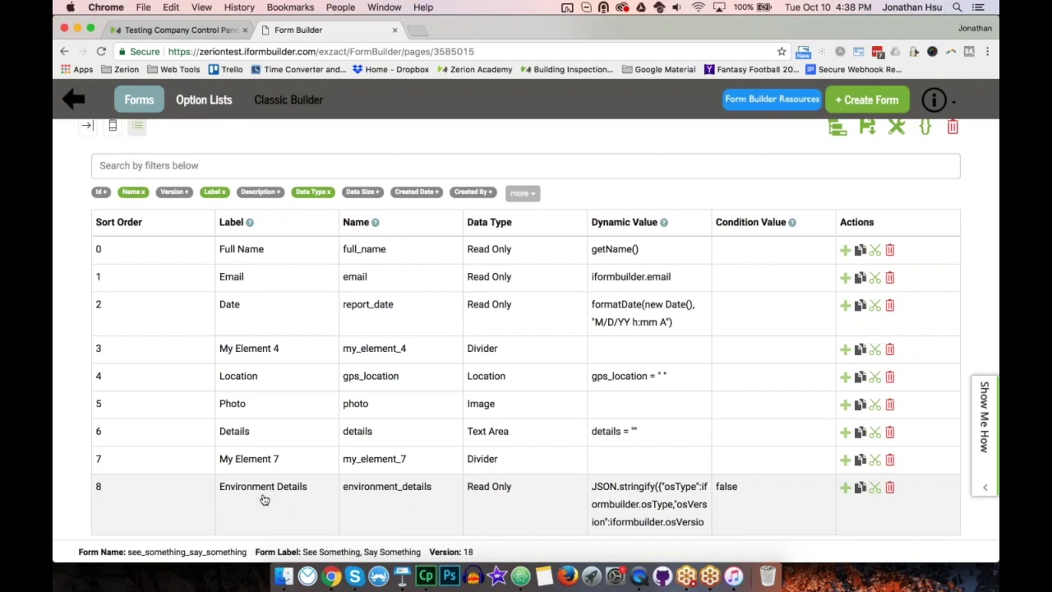
{"action": "left_click", "coordinate": [657, 511]}
{"action": "double_click", "coordinate": [644, 500]}
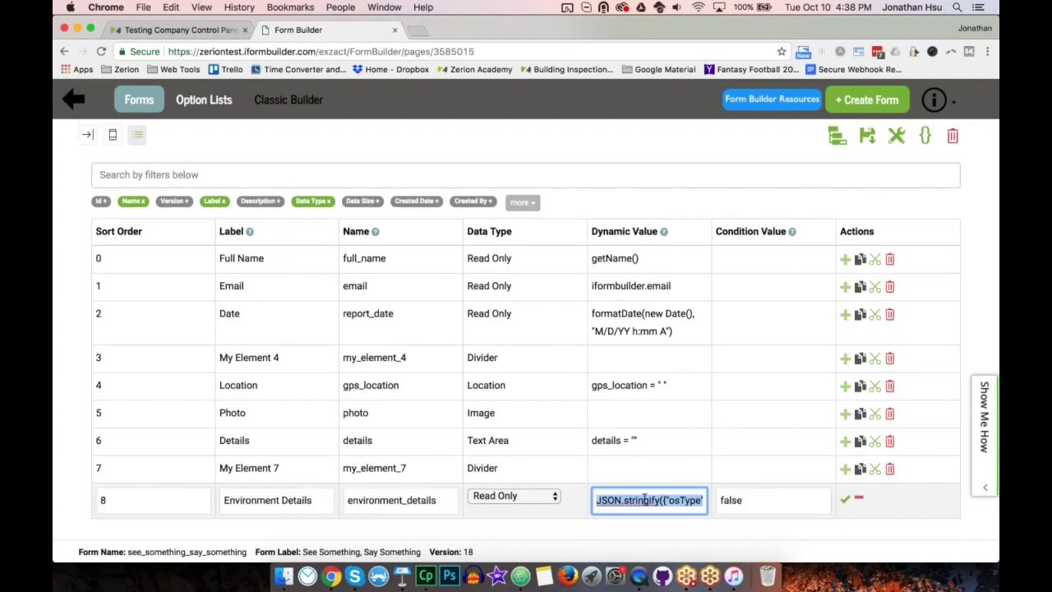
{"action": "left_click", "coordinate": [644, 499]}
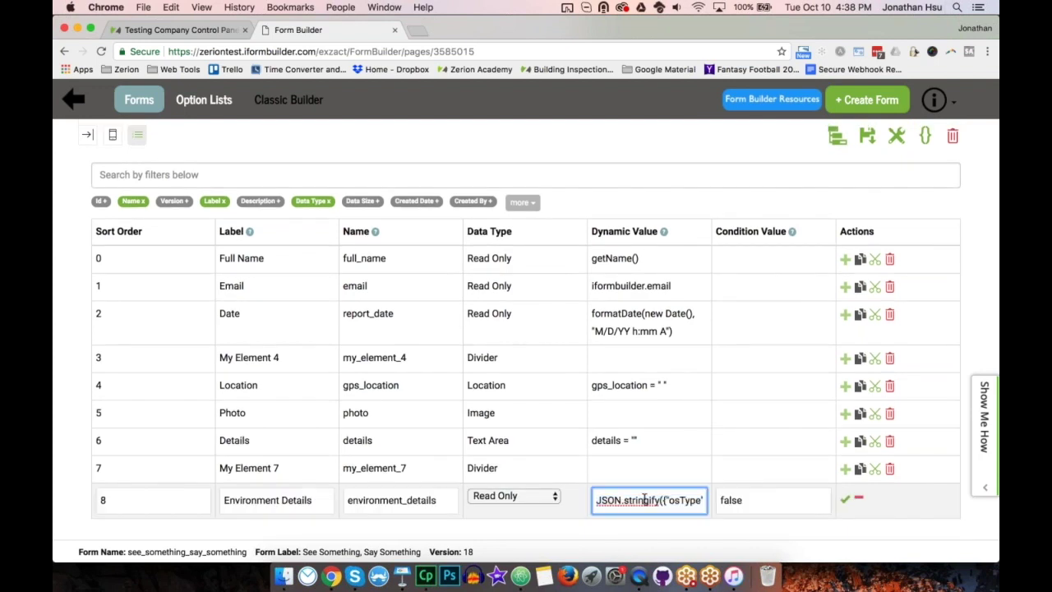
{"action": "key", "text": "super+Right"}
{"action": "key", "text": "super+Left"}
{"action": "left_click", "coordinate": [845, 499]}
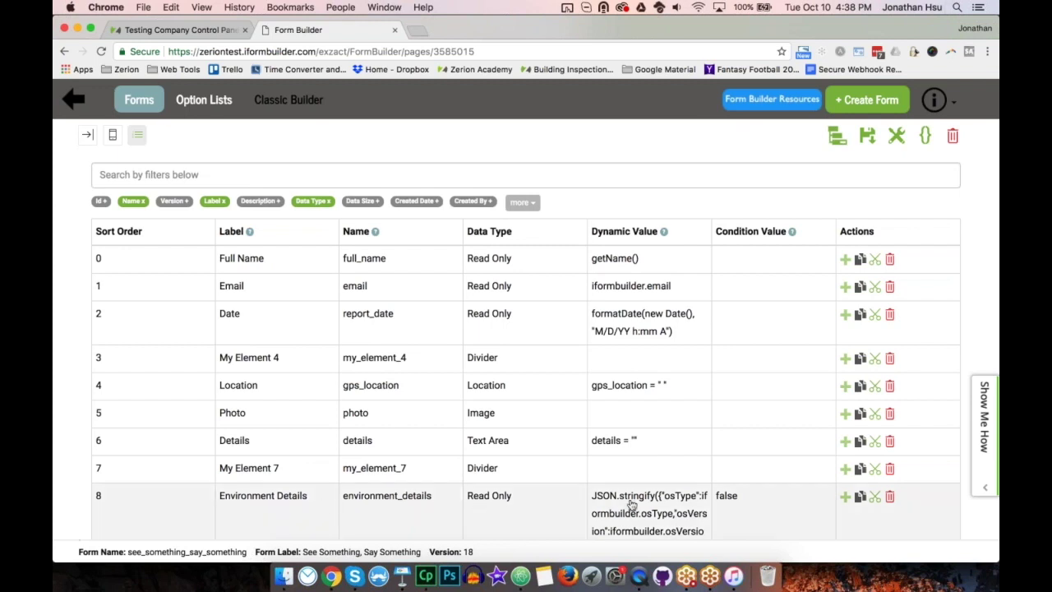
Step: Copy the full JSON.stringify dynamic value of the Environment Details element and close its row editing
{"action": "scroll", "coordinate": [631, 504], "scroll_direction": "down", "scroll_amount": 1}
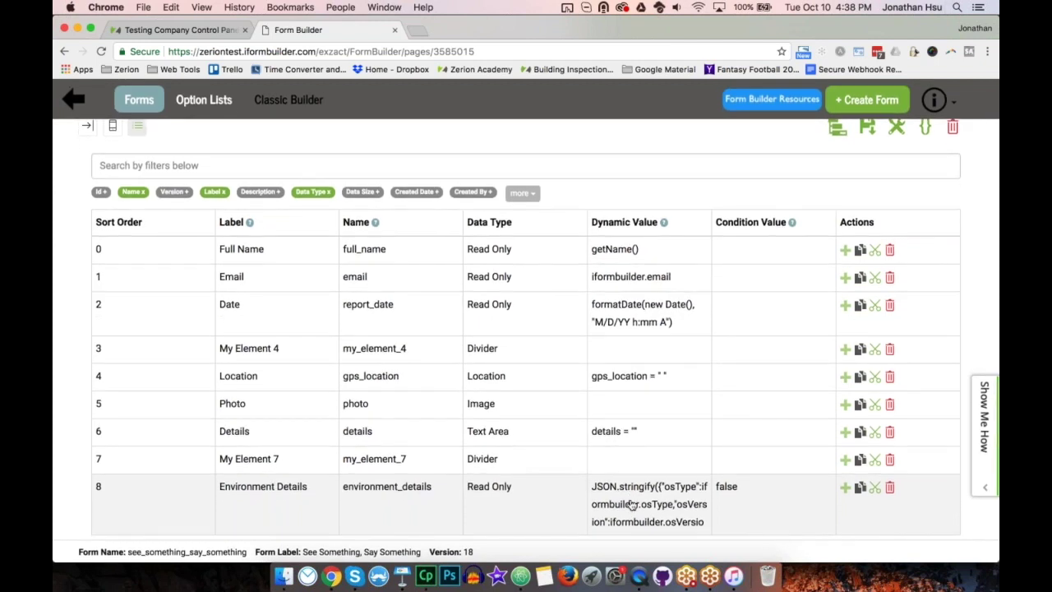
{"action": "left_click", "coordinate": [631, 503]}
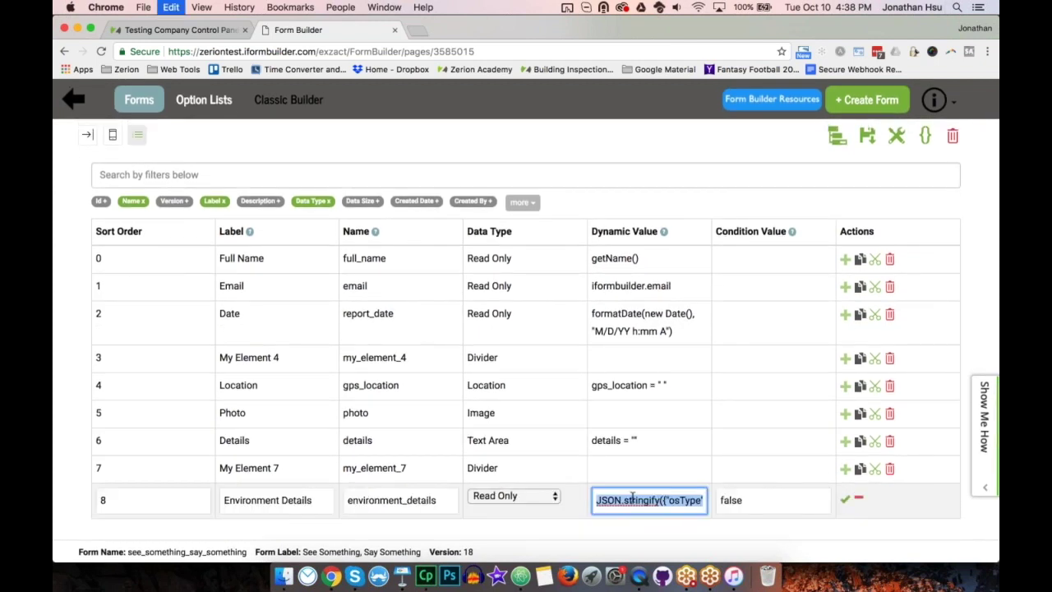
{"action": "left_click", "coordinate": [845, 498]}
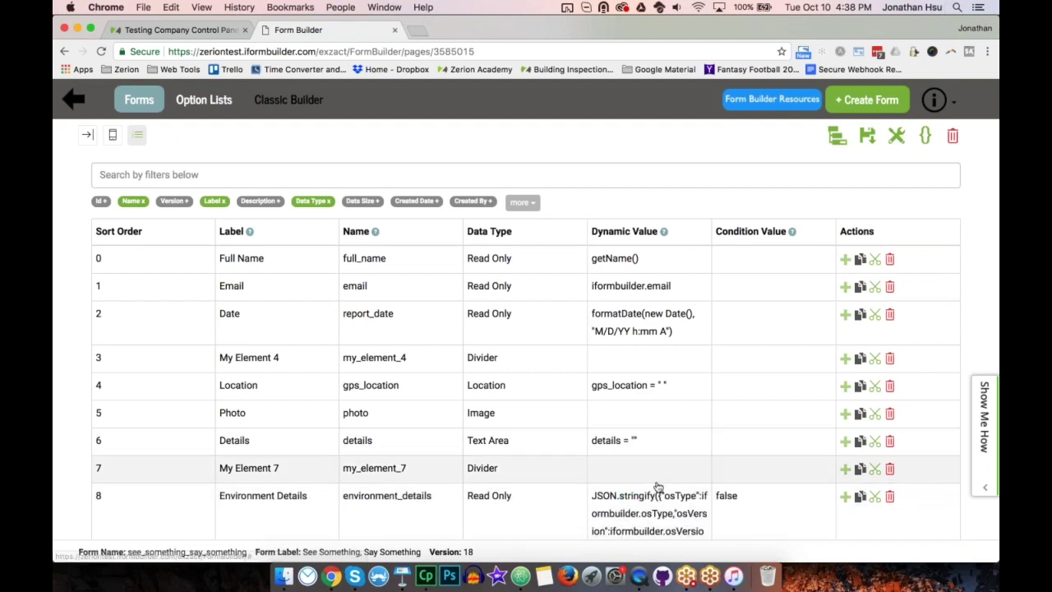
Step: Add a Text element labelled "Env Details 2" after Environment Details, with the copied JSON.stringify expression as its dynamic value
{"action": "scroll", "coordinate": [657, 485], "scroll_direction": "down", "scroll_amount": 1}
{"action": "left_click", "coordinate": [844, 487]}
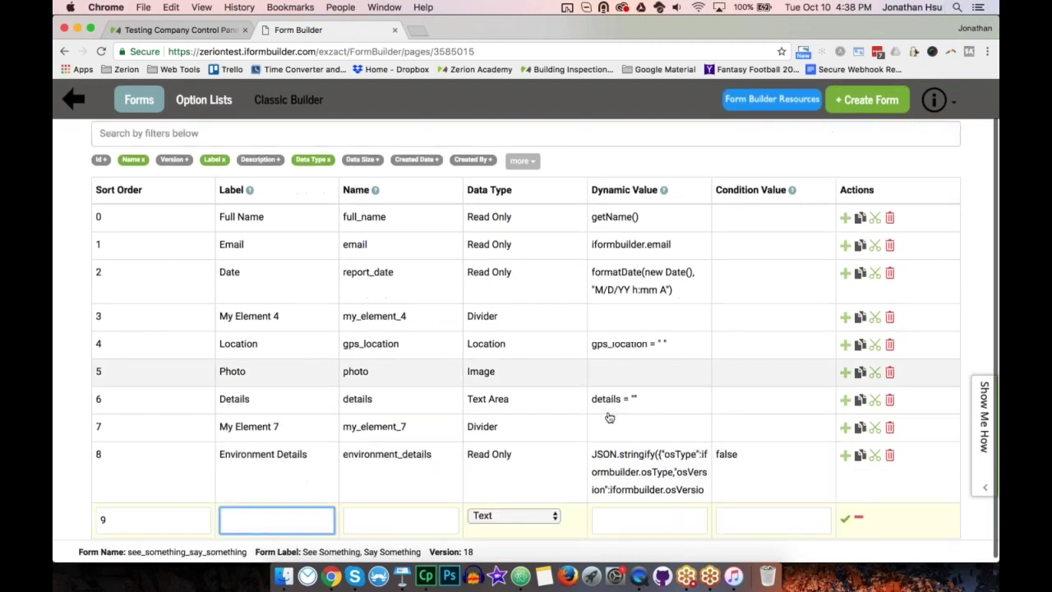
{"action": "type", "text": "C"}
{"action": "key", "text": "BackSpace"}
{"action": "type", "text": "Env Details 2"}
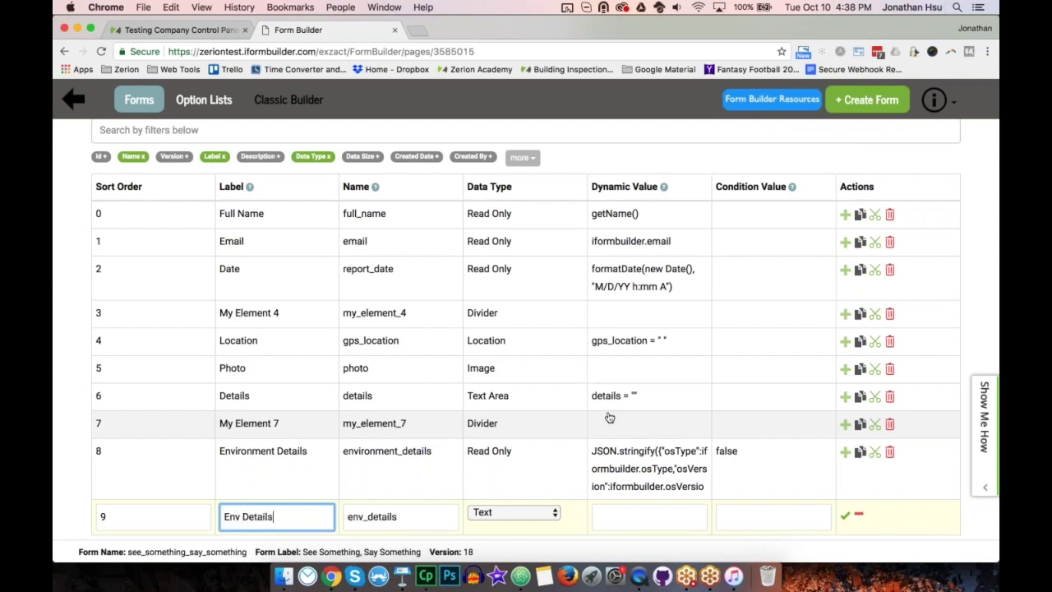
{"action": "left_click", "coordinate": [655, 516]}
{"action": "key", "text": "ctrl+v"}
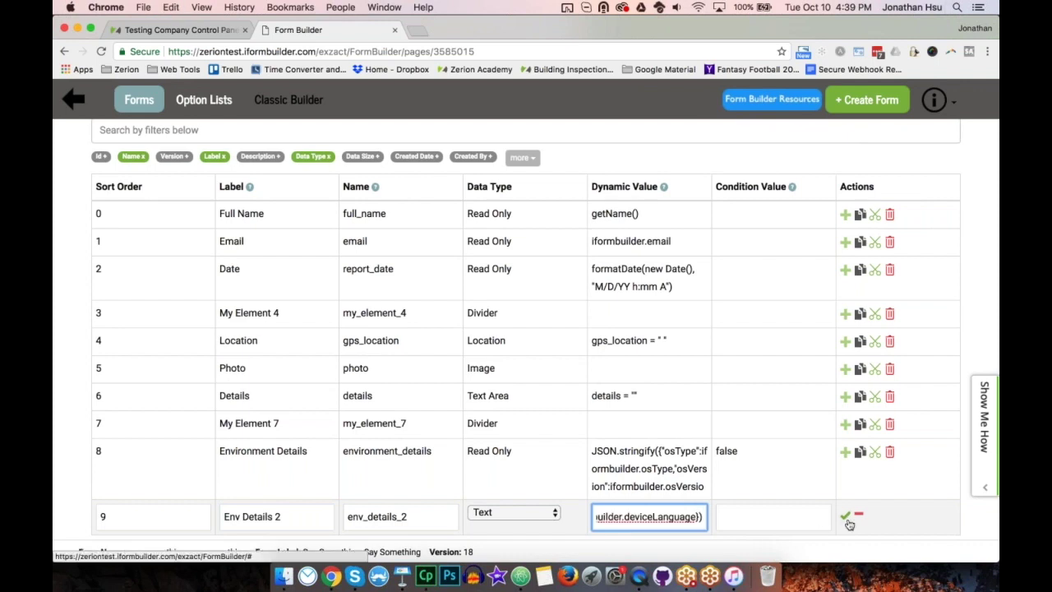
{"action": "left_click", "coordinate": [847, 515]}
{"action": "scroll", "coordinate": [608, 489], "scroll_direction": "down", "scroll_amount": 1}
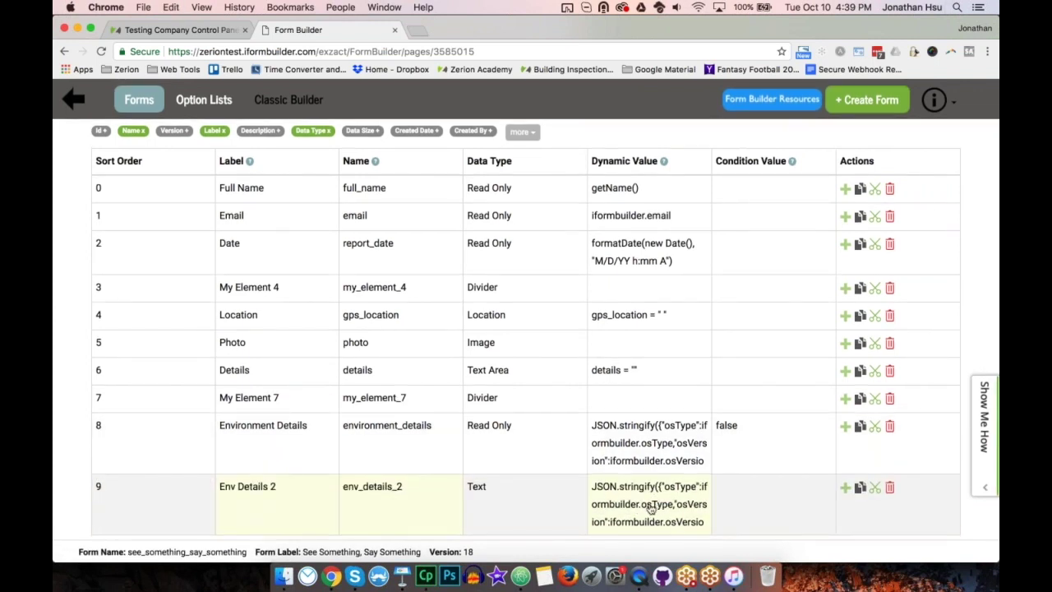
Step: Delete the Env Details 2 element and return to the forms list, discarding the unsaved changes
{"action": "left_click", "coordinate": [890, 488]}
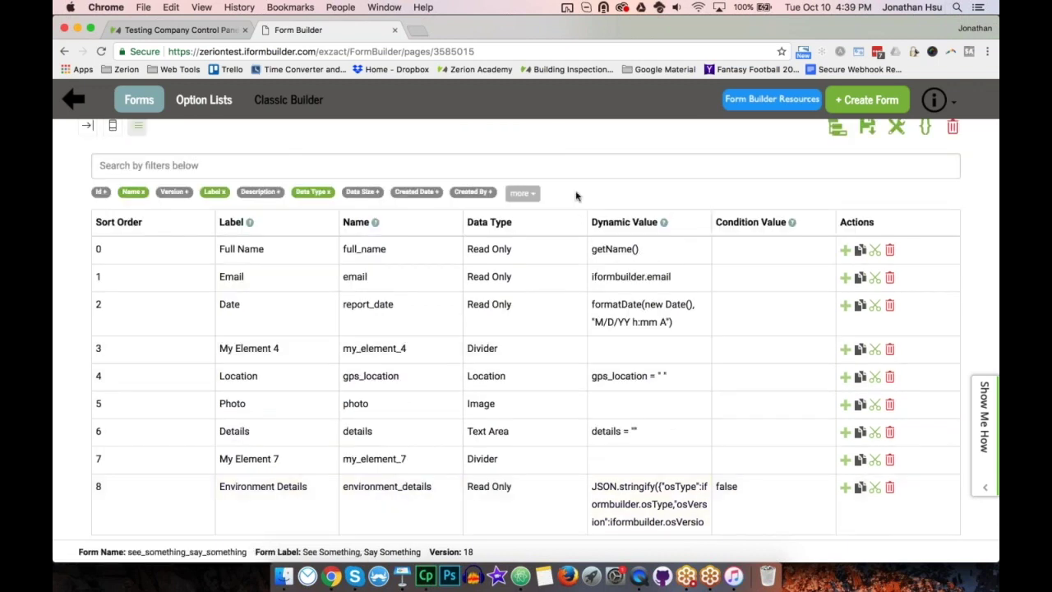
{"action": "left_click", "coordinate": [152, 107]}
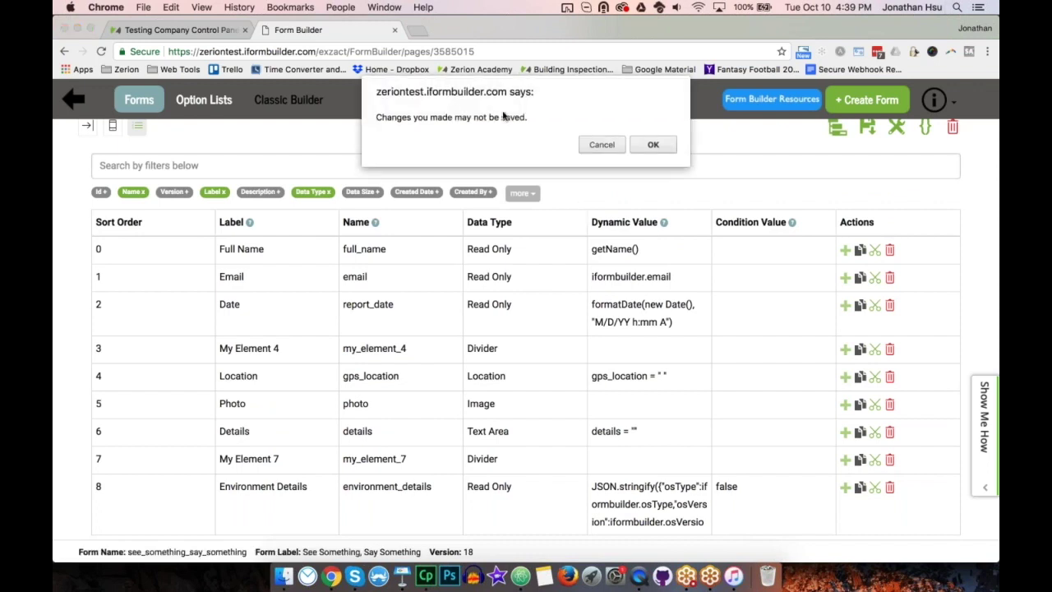
{"action": "left_click", "coordinate": [652, 145]}
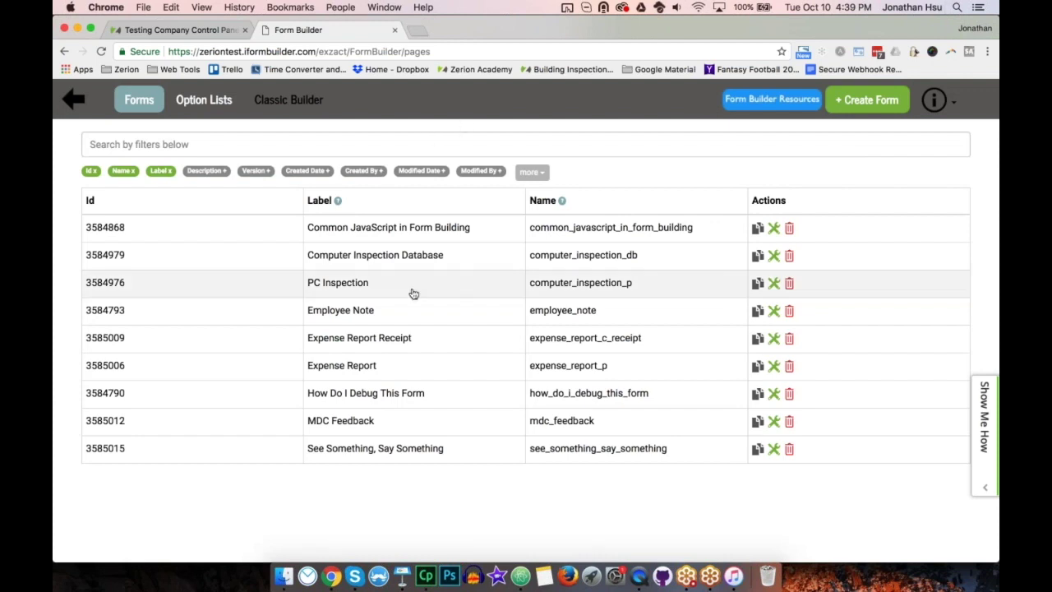
Step: Open the Expense Report form and review its elements, including the read-only environment fields at its end
{"action": "left_click", "coordinate": [410, 371]}
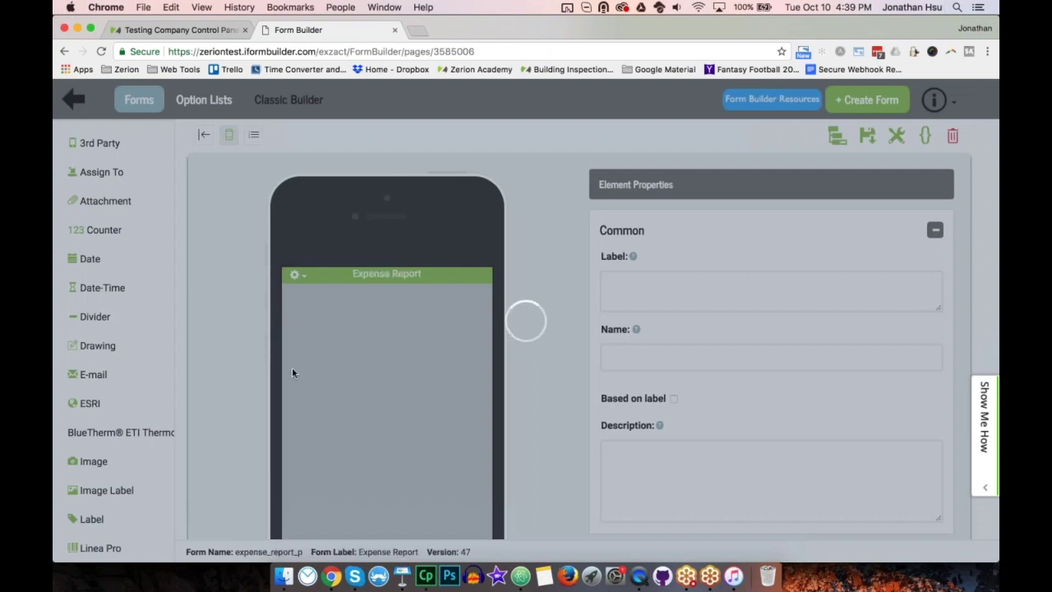
{"action": "scroll", "coordinate": [405, 370], "scroll_direction": "down", "scroll_amount": 10}
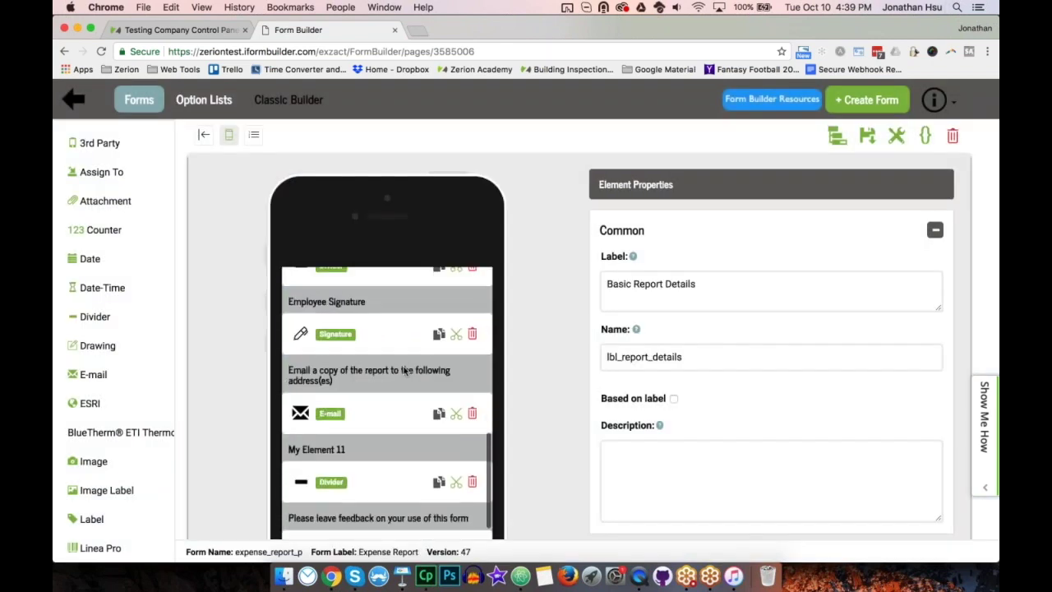
{"action": "scroll", "coordinate": [405, 370], "scroll_direction": "down", "scroll_amount": 5}
{"action": "scroll", "coordinate": [392, 344], "scroll_direction": "down", "scroll_amount": 5}
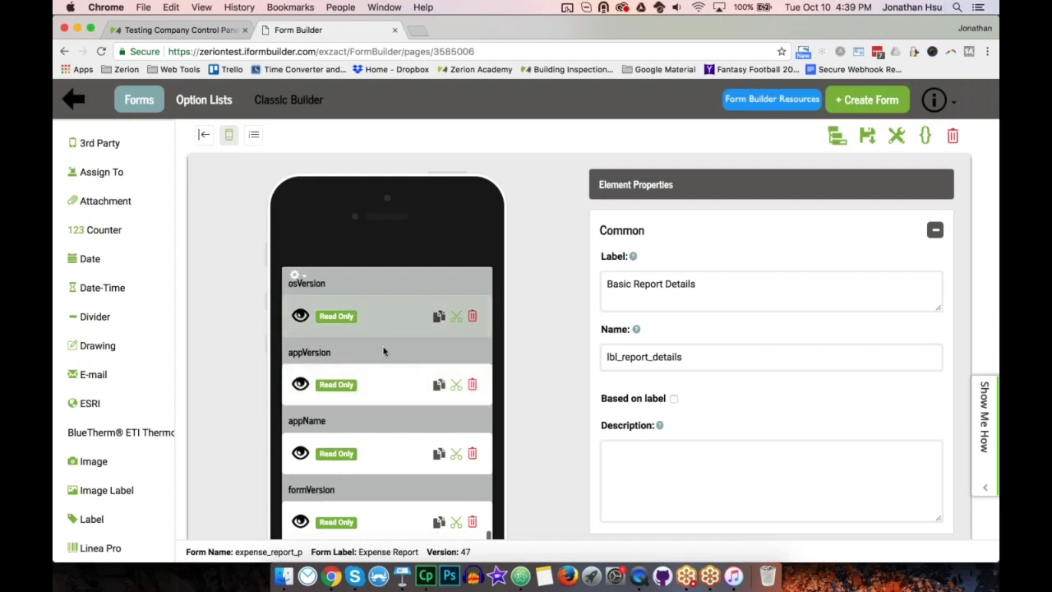
{"action": "scroll", "coordinate": [388, 443], "scroll_direction": "down", "scroll_amount": 5}
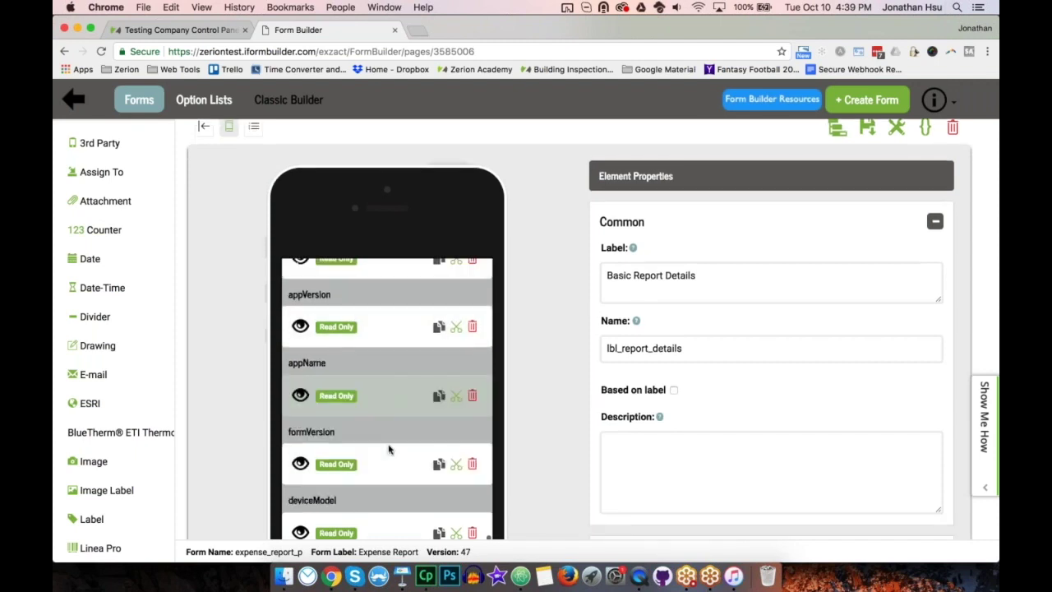
{"action": "scroll", "coordinate": [388, 443], "scroll_direction": "up", "scroll_amount": 10}
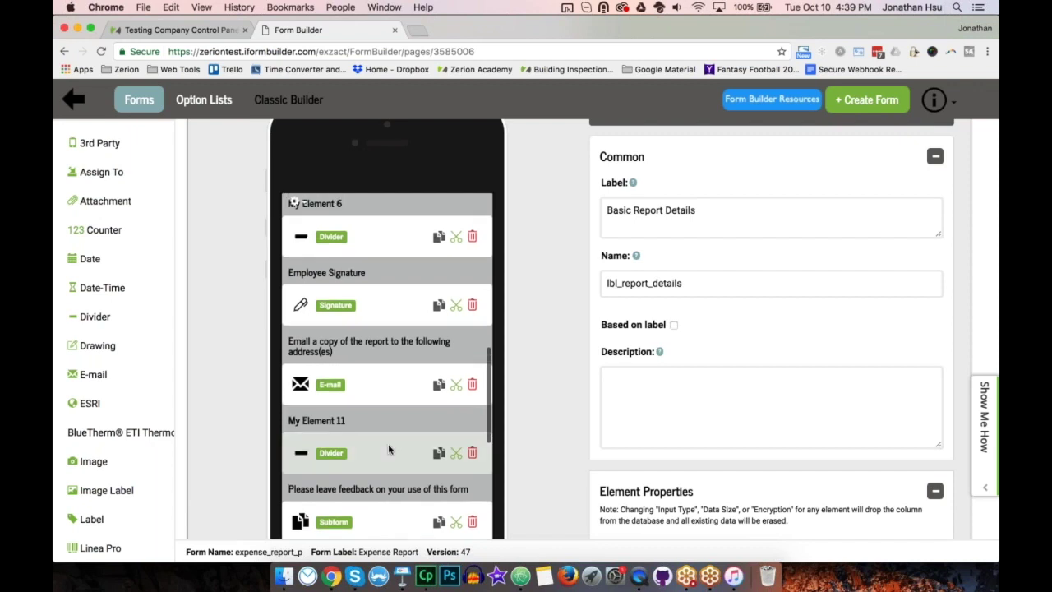
{"action": "scroll", "coordinate": [214, 347], "scroll_direction": "up", "scroll_amount": 3}
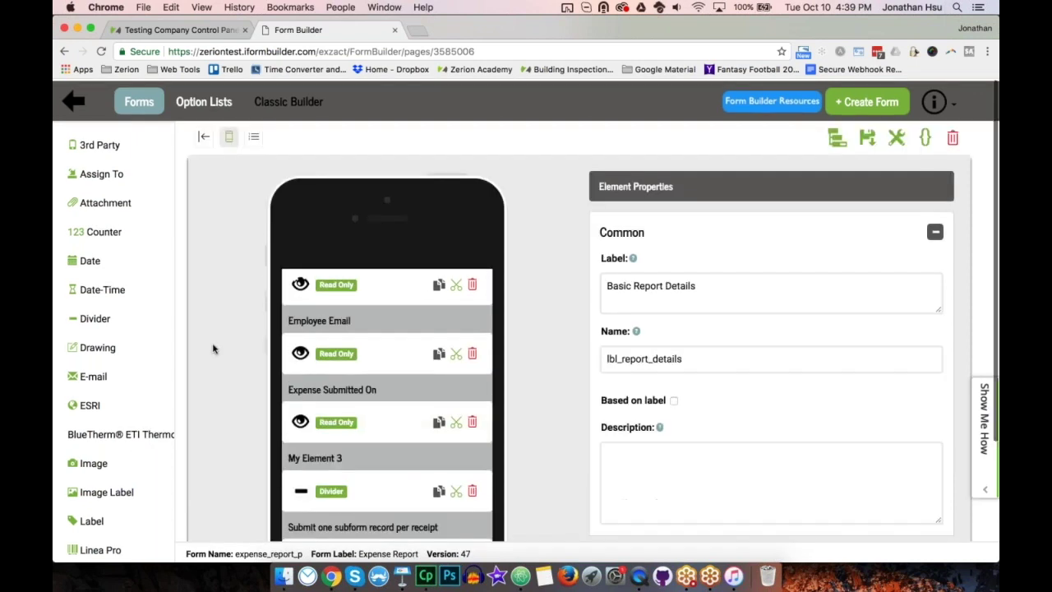
Step: Return to the forms list and make a copy of the Expense Report form (expense_report_p)
{"action": "left_click", "coordinate": [155, 108]}
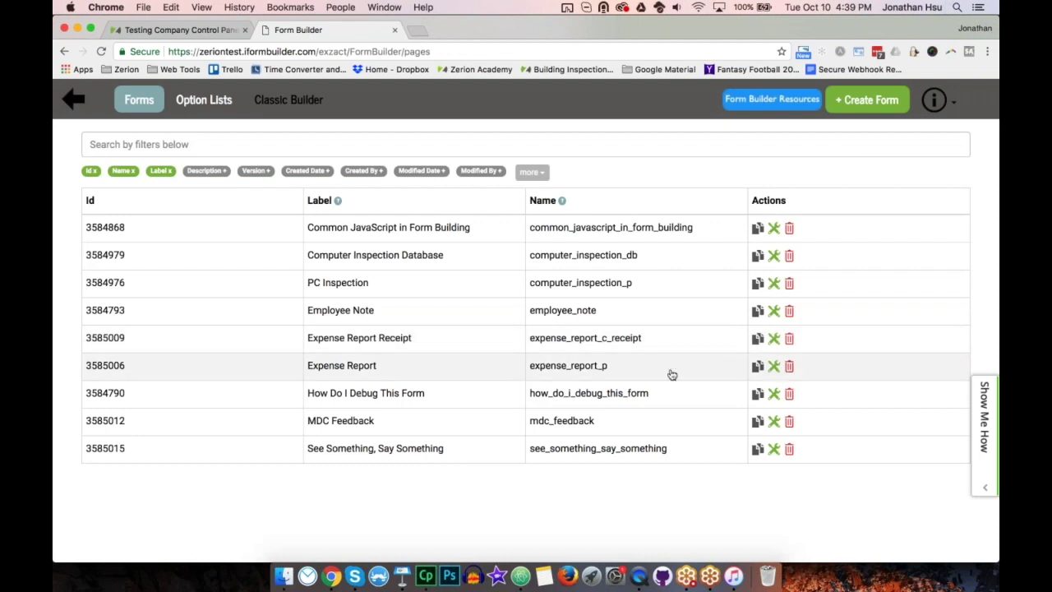
{"action": "left_click", "coordinate": [762, 372]}
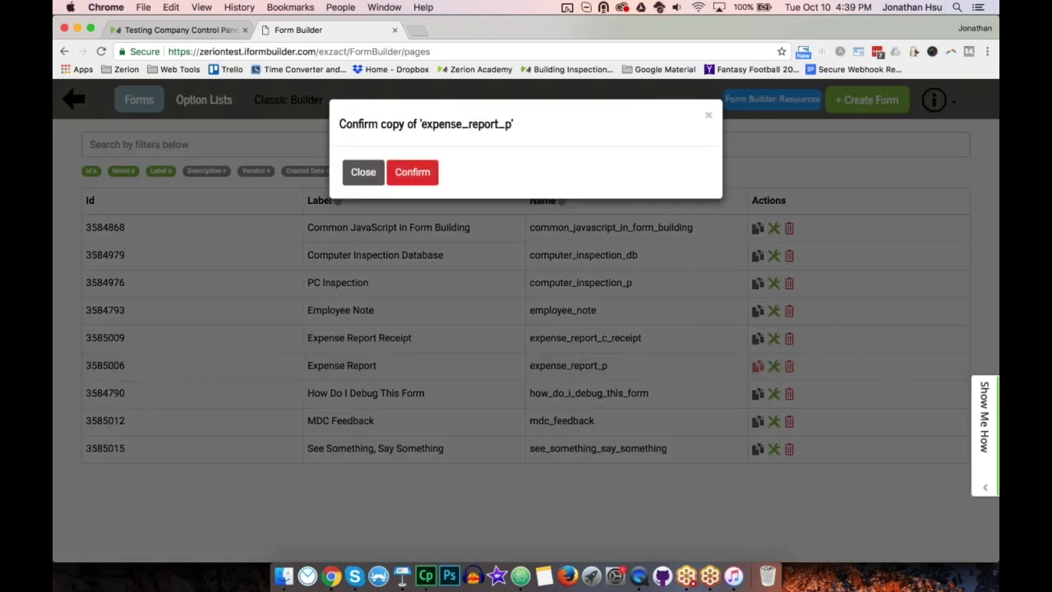
{"action": "left_click", "coordinate": [414, 172]}
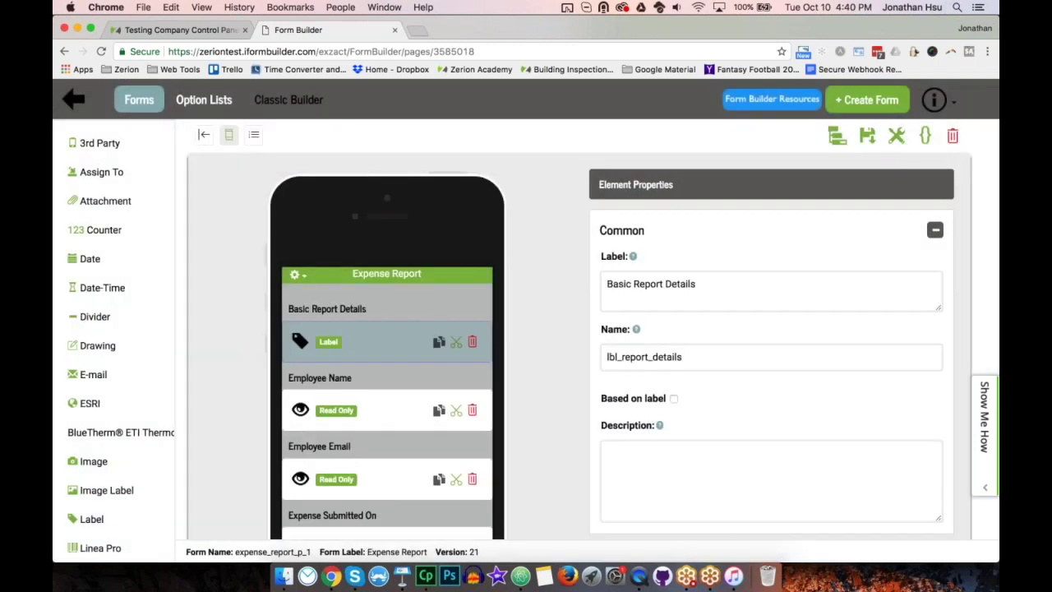
Step: Delete the Basic Report Details label from the copied form, confirming with "DELETE ELEMENT" and turning off further confirmations for the session
{"action": "left_click", "coordinate": [473, 342]}
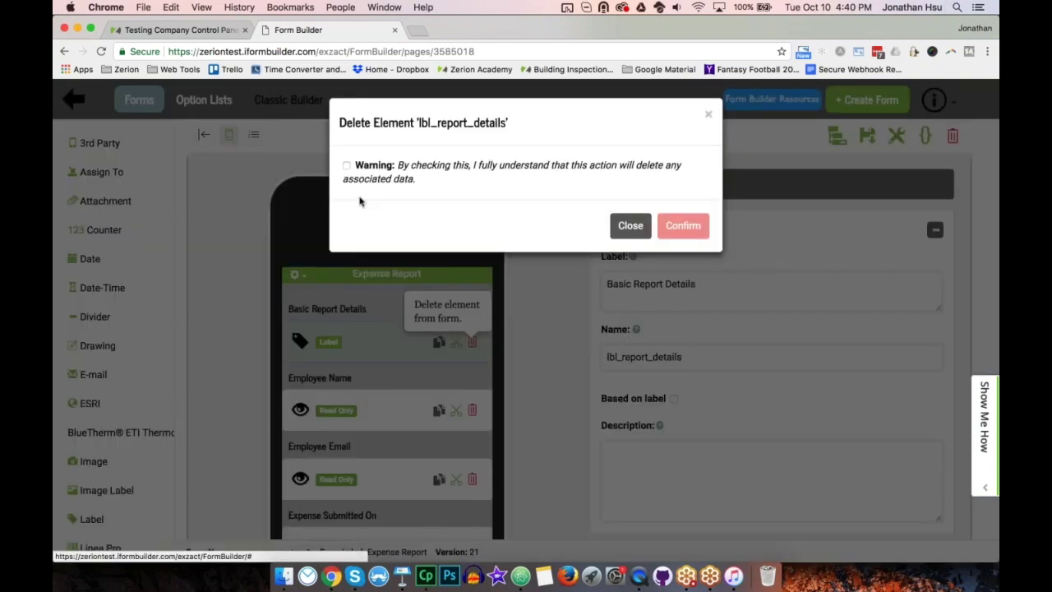
{"action": "left_click", "coordinate": [347, 167]}
{"action": "left_click", "coordinate": [421, 235]}
{"action": "type", "text": "DE"}
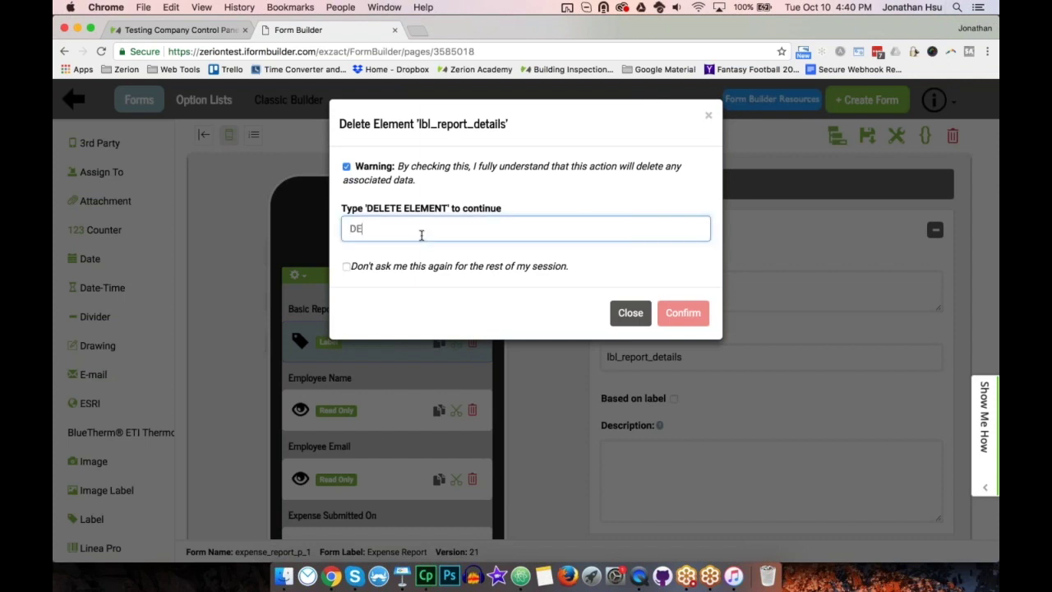
{"action": "type", "text": "LETE ELEMENT"}
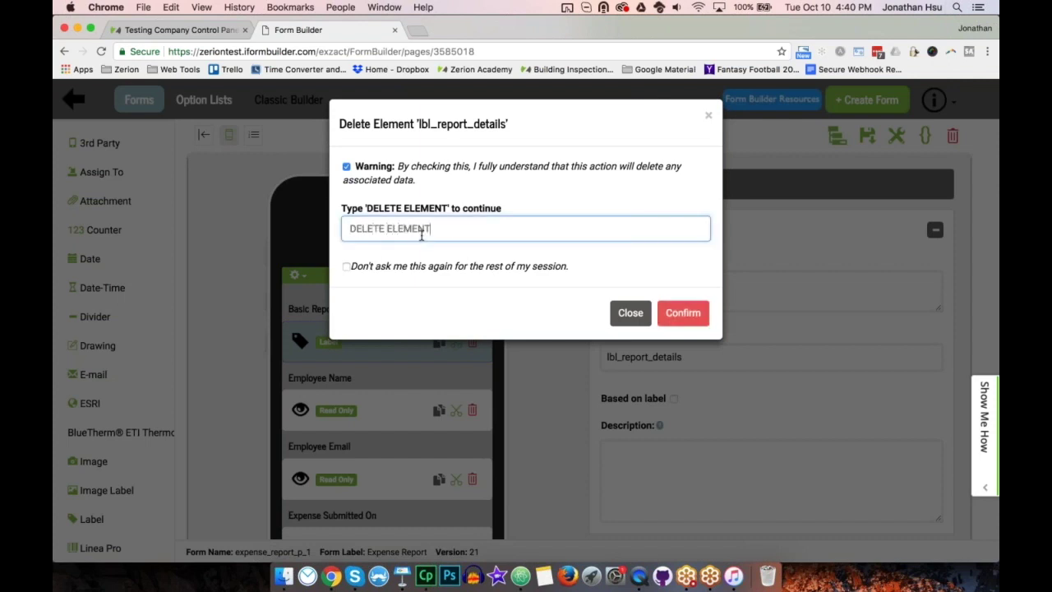
{"action": "left_click", "coordinate": [346, 268]}
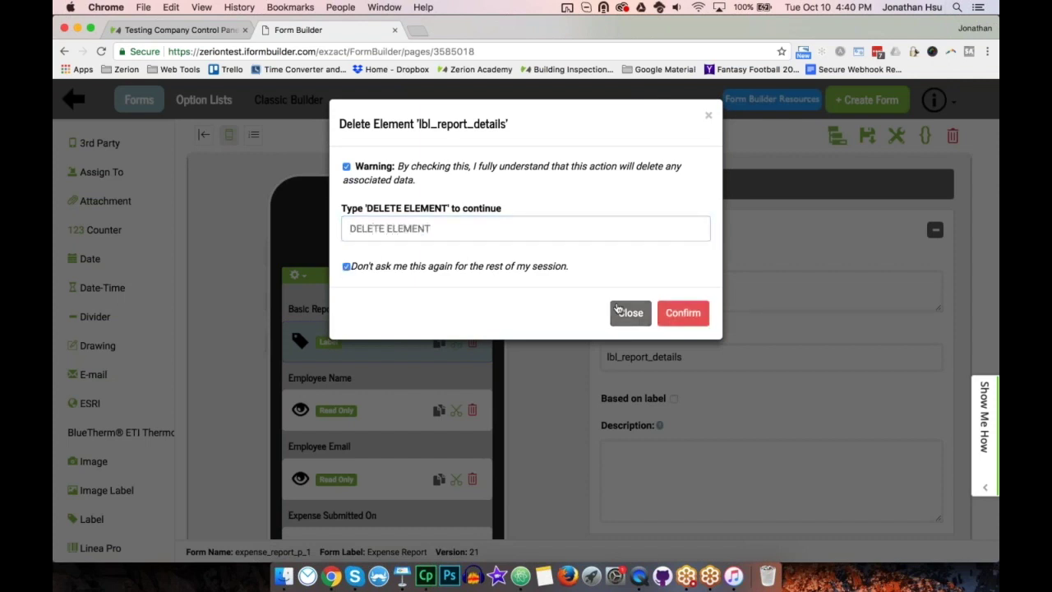
{"action": "left_click", "coordinate": [689, 314]}
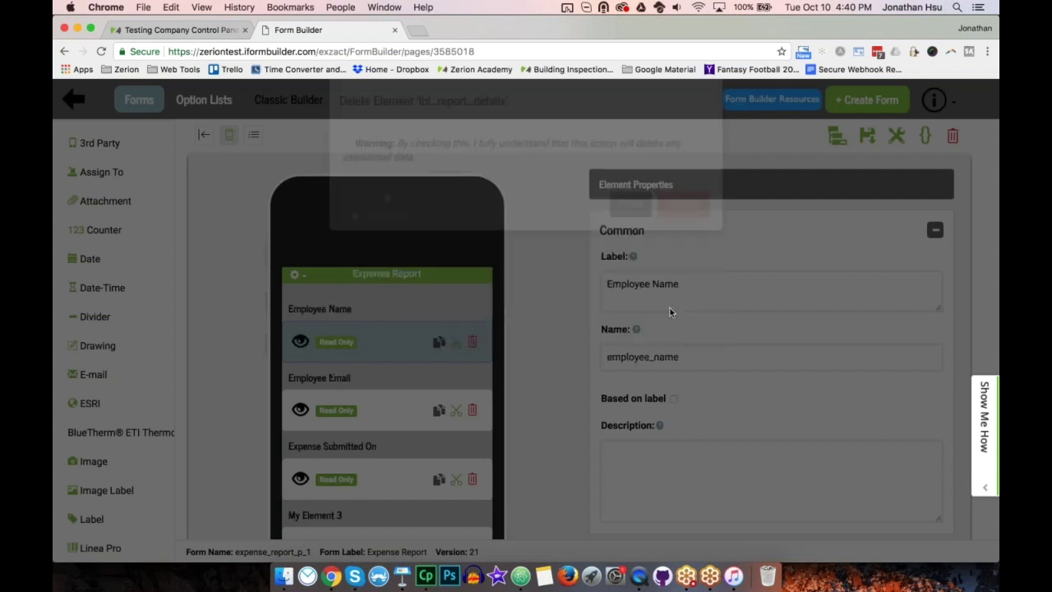
Step: Delete the copied form's elements from Employee Name through Environment Details, keeping osVersion and the fields after it
{"action": "left_click", "coordinate": [472, 341]}
{"action": "left_click", "coordinate": [473, 342]}
{"action": "left_click", "coordinate": [473, 343]}
{"action": "left_click", "coordinate": [472, 343]}
{"action": "left_click", "coordinate": [472, 343]}
{"action": "left_click", "coordinate": [472, 342]}
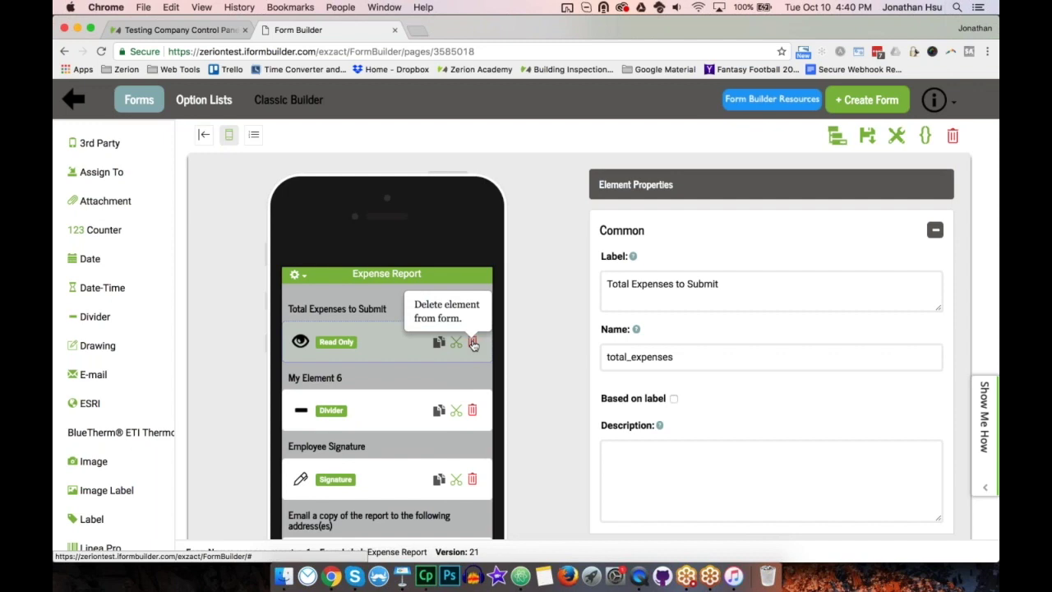
{"action": "left_click", "coordinate": [472, 342]}
{"action": "left_click", "coordinate": [472, 342]}
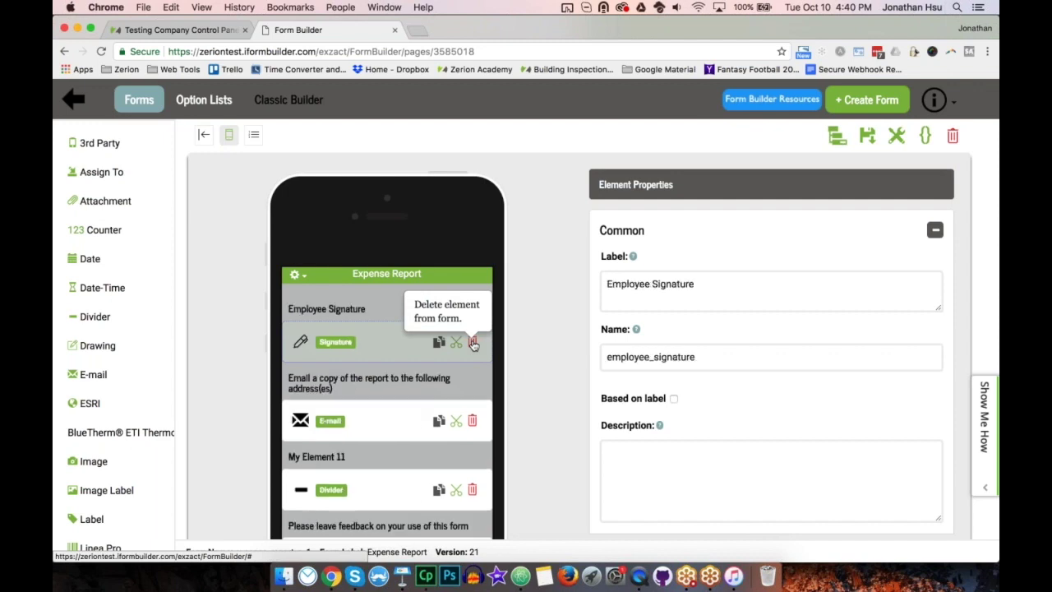
{"action": "left_click", "coordinate": [473, 342]}
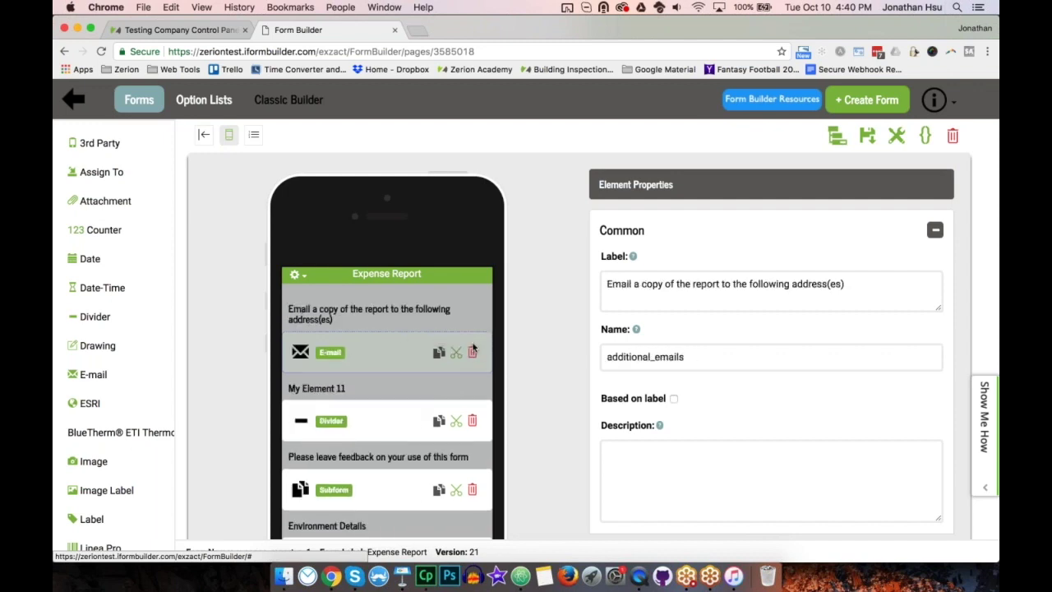
{"action": "left_click", "coordinate": [474, 350]}
{"action": "left_click", "coordinate": [475, 345]}
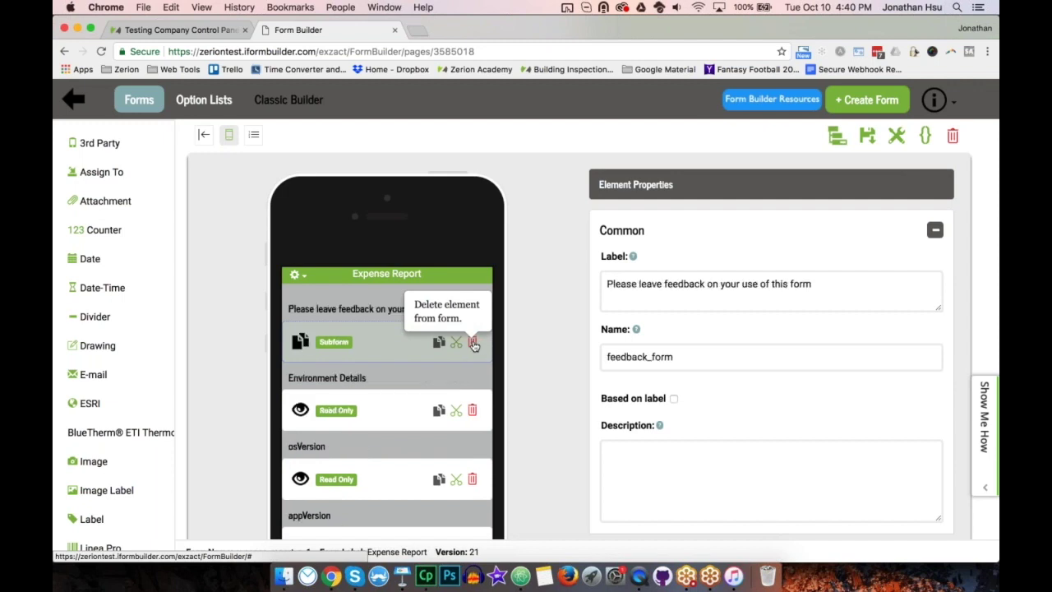
{"action": "left_click", "coordinate": [472, 343]}
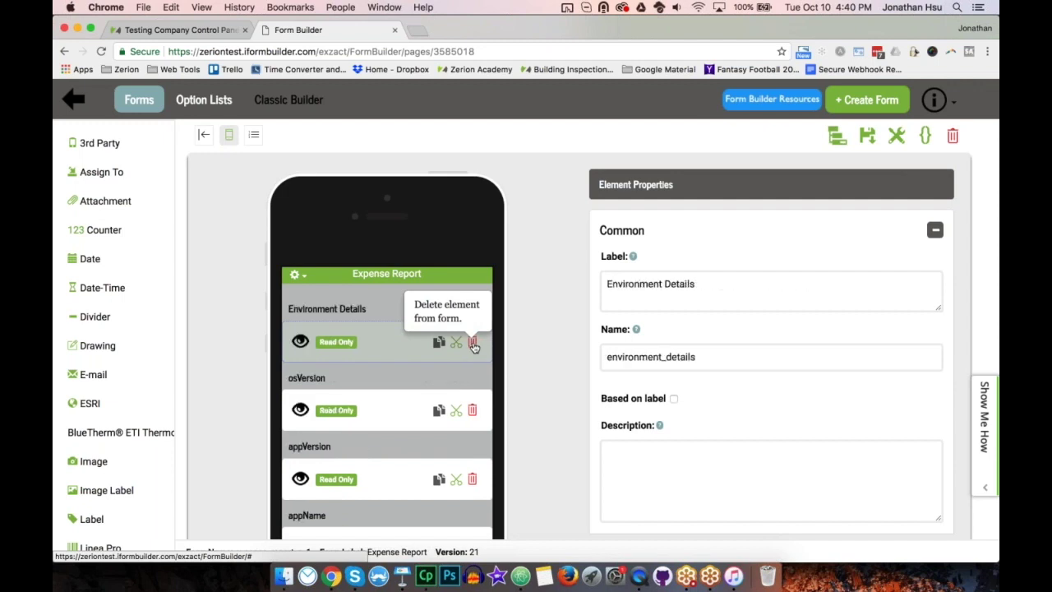
{"action": "left_click", "coordinate": [474, 345]}
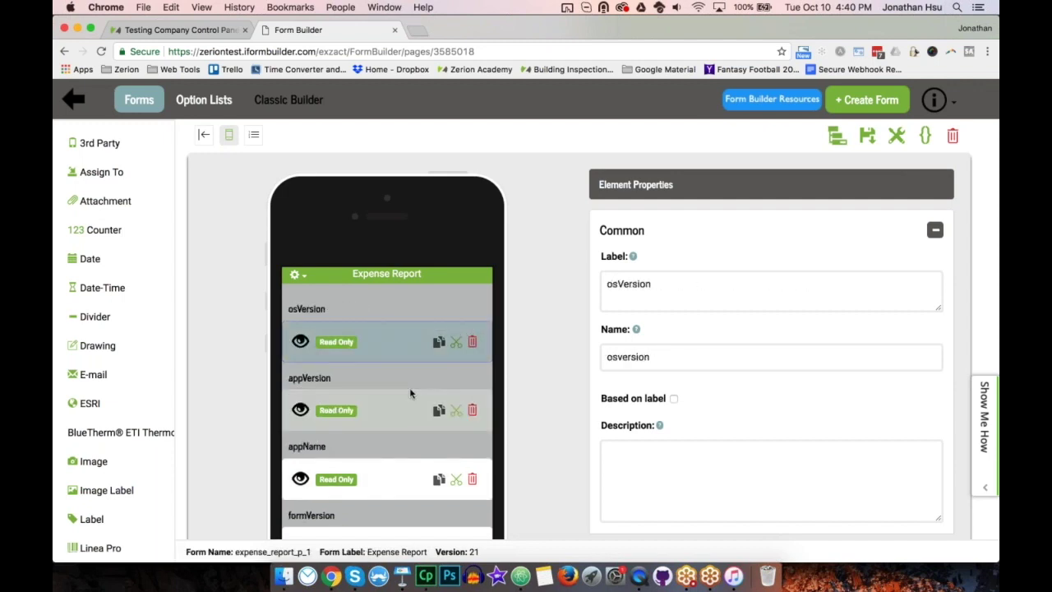
Step: Select the deviceModel element and review its Smart Control dynamic value
{"action": "scroll", "coordinate": [410, 394], "scroll_direction": "down", "scroll_amount": 5}
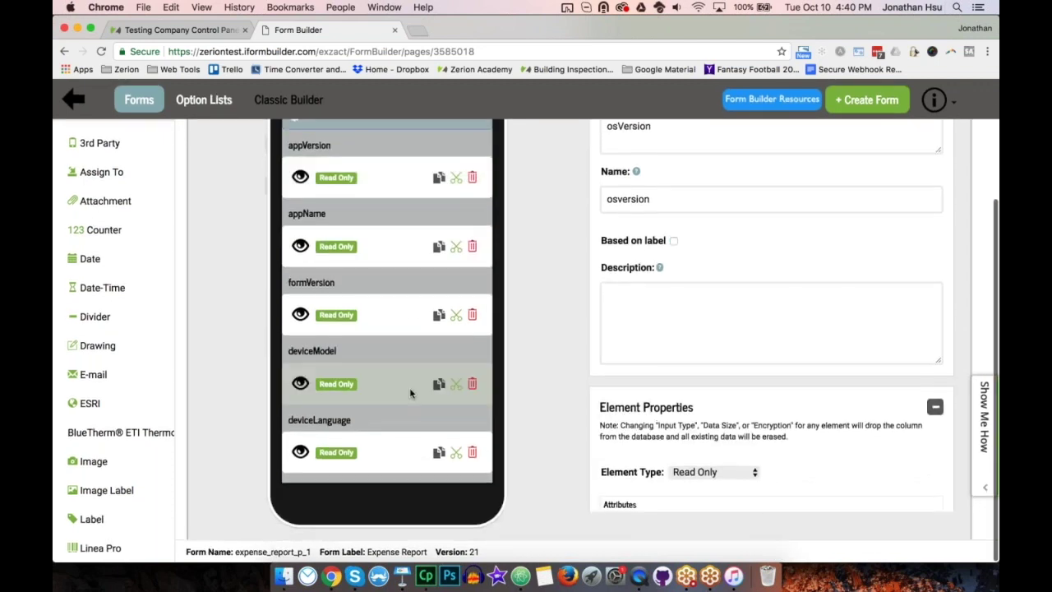
{"action": "left_click", "coordinate": [409, 387]}
{"action": "scroll", "coordinate": [652, 397], "scroll_direction": "down", "scroll_amount": 3}
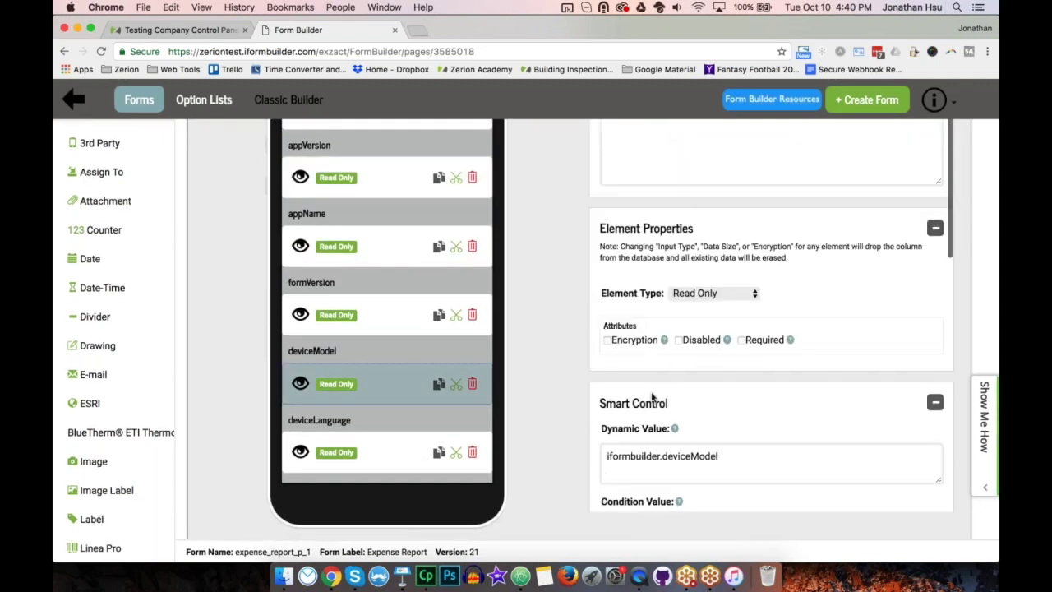
{"action": "scroll", "coordinate": [651, 397], "scroll_direction": "down", "scroll_amount": 2}
{"action": "scroll", "coordinate": [647, 455], "scroll_direction": "up", "scroll_amount": 4}
Step: Change the copied form's label to "New Form Template" in its form properties, keeping the table name based on the label
{"action": "left_click", "coordinate": [895, 136]}
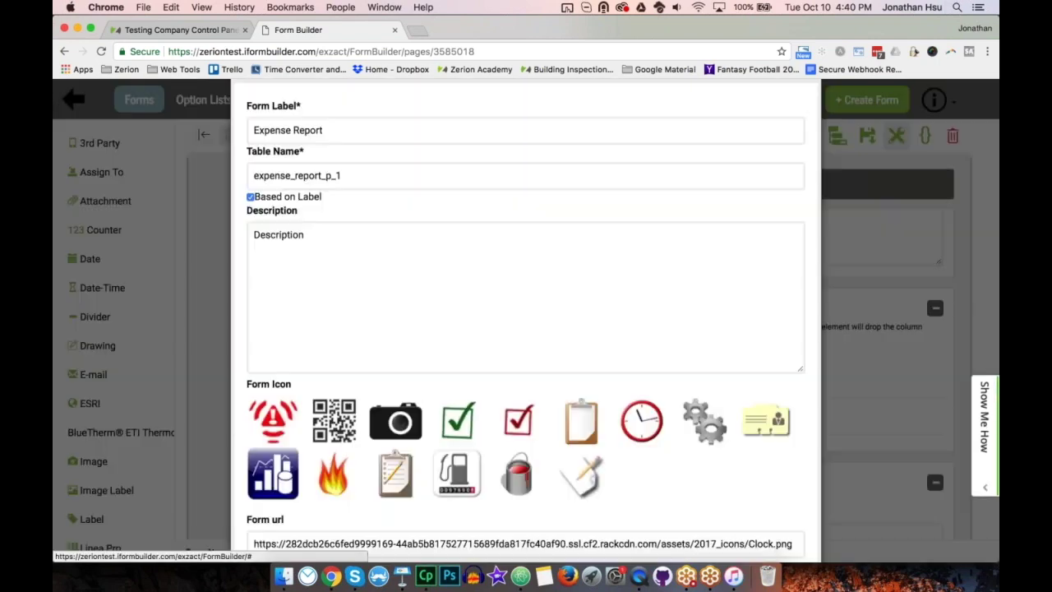
{"action": "triple_click", "coordinate": [387, 181]}
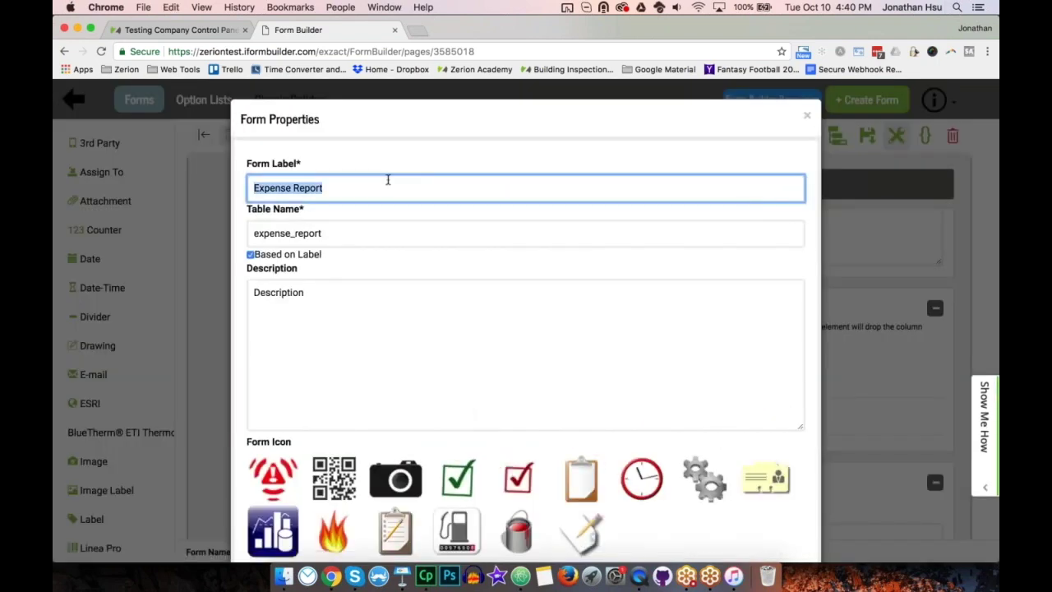
{"action": "type", "text": "New Form T"}
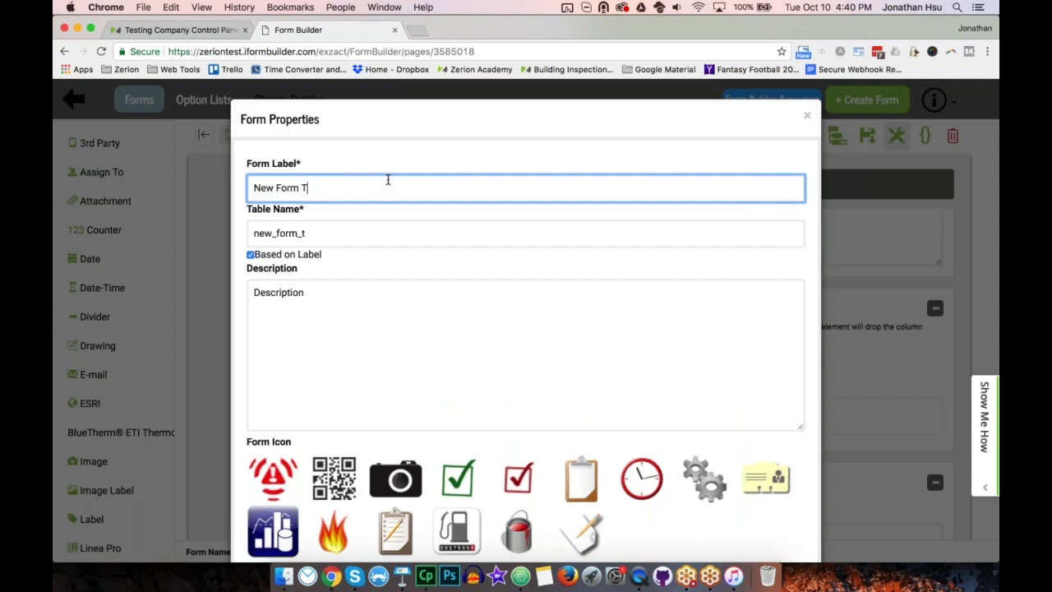
{"action": "type", "text": "emplate"}
Step: Replace the description with "Use this form template to include details such as operating system, form name, app name, and device language" and save the properties
{"action": "key", "text": "Tab"}
{"action": "key", "text": "Tab"}
{"action": "key", "text": "Tab"}
{"action": "key", "text": "super+a"}
{"action": "type", "text": "Use this for"}
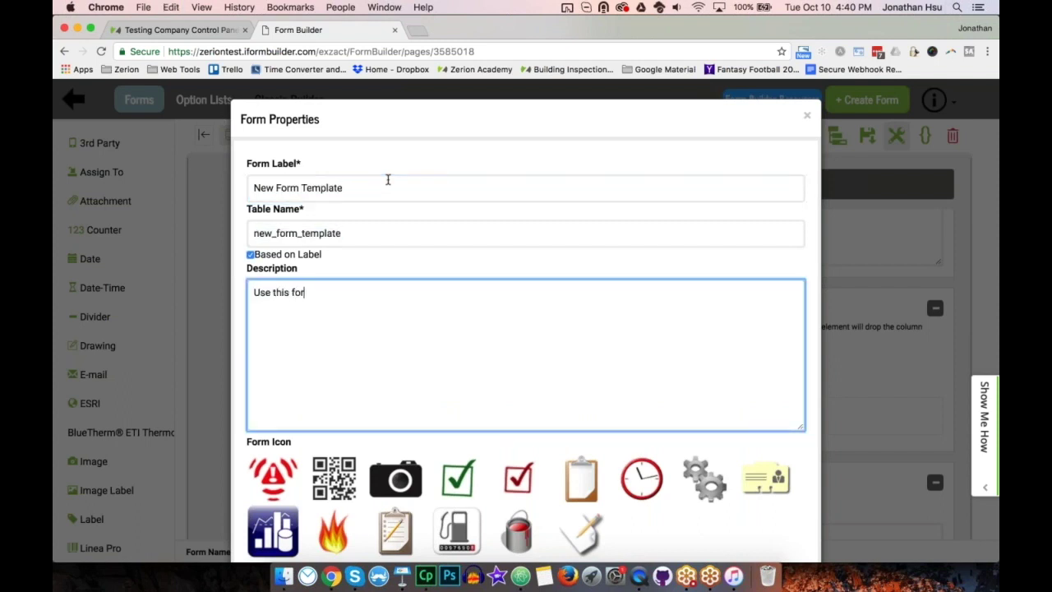
{"action": "type", "text": "m template to include"}
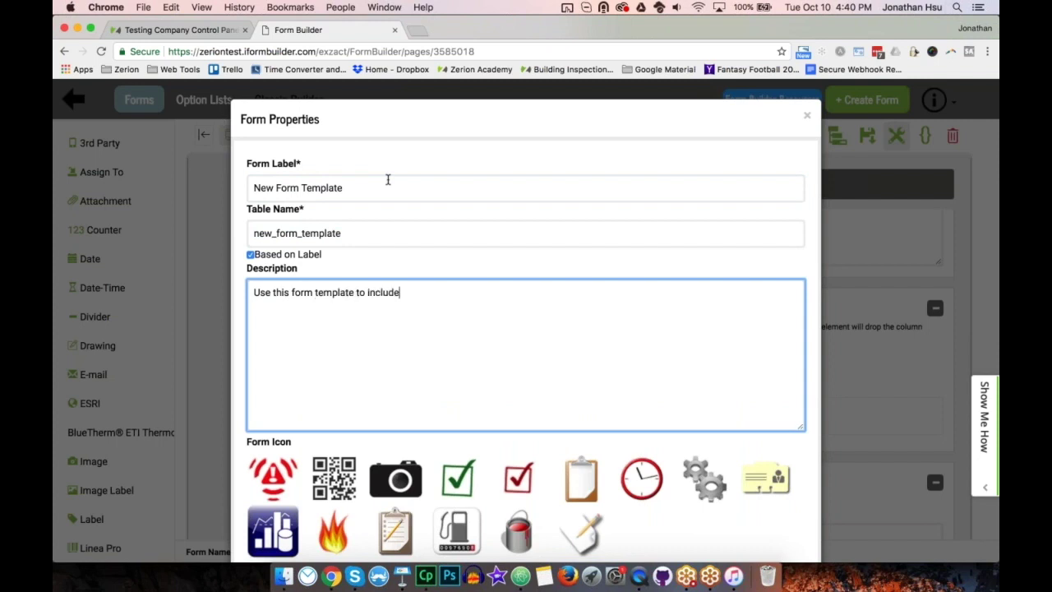
{"action": "type", "text": " details such as operat"}
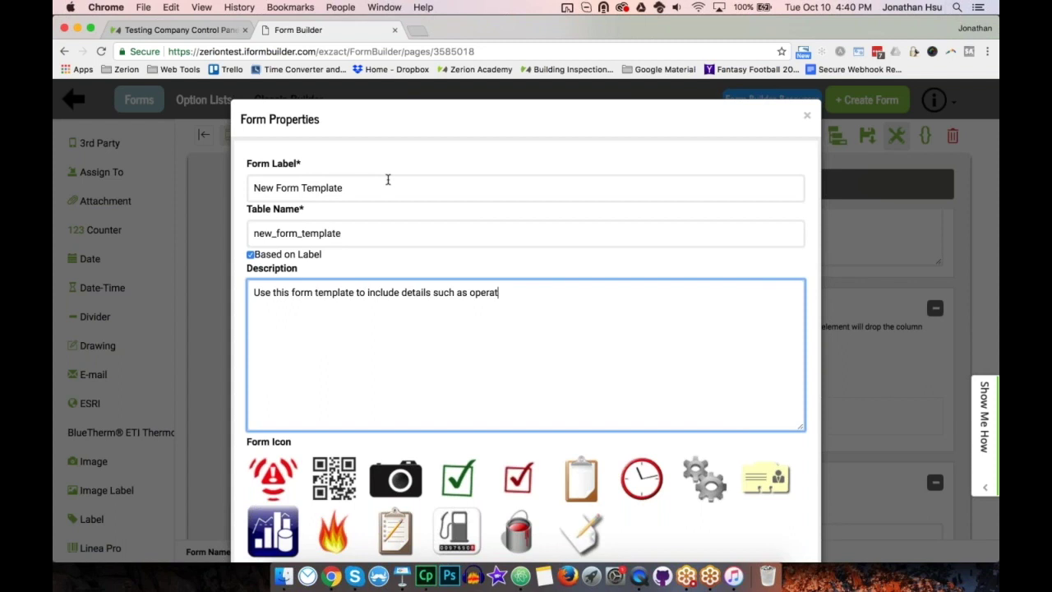
{"action": "type", "text": "ing system, form name, app name, and device language"}
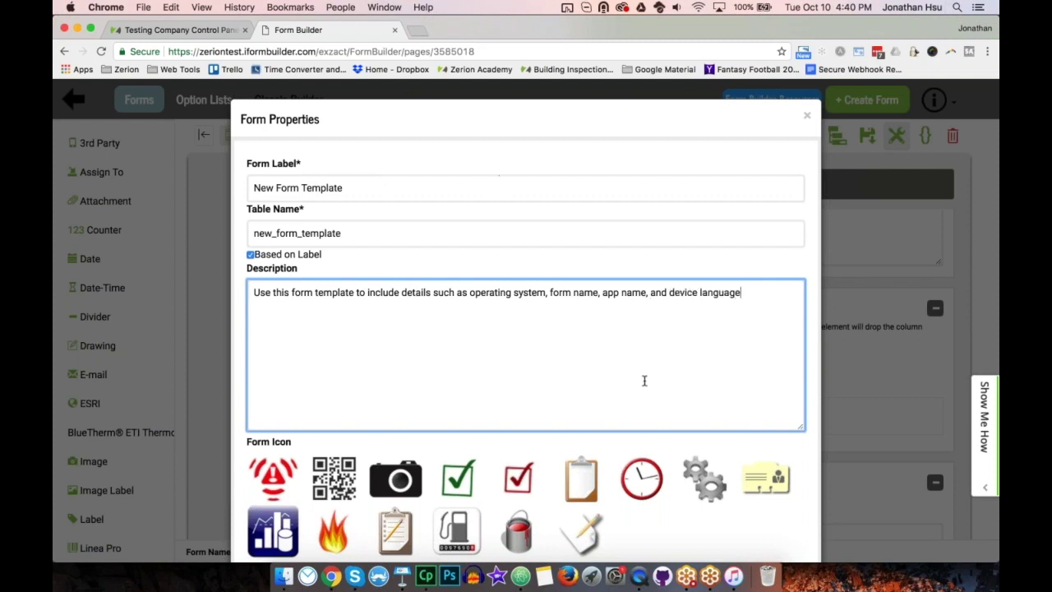
{"action": "scroll", "coordinate": [707, 395], "scroll_direction": "down", "scroll_amount": 5}
{"action": "left_click", "coordinate": [770, 516]}
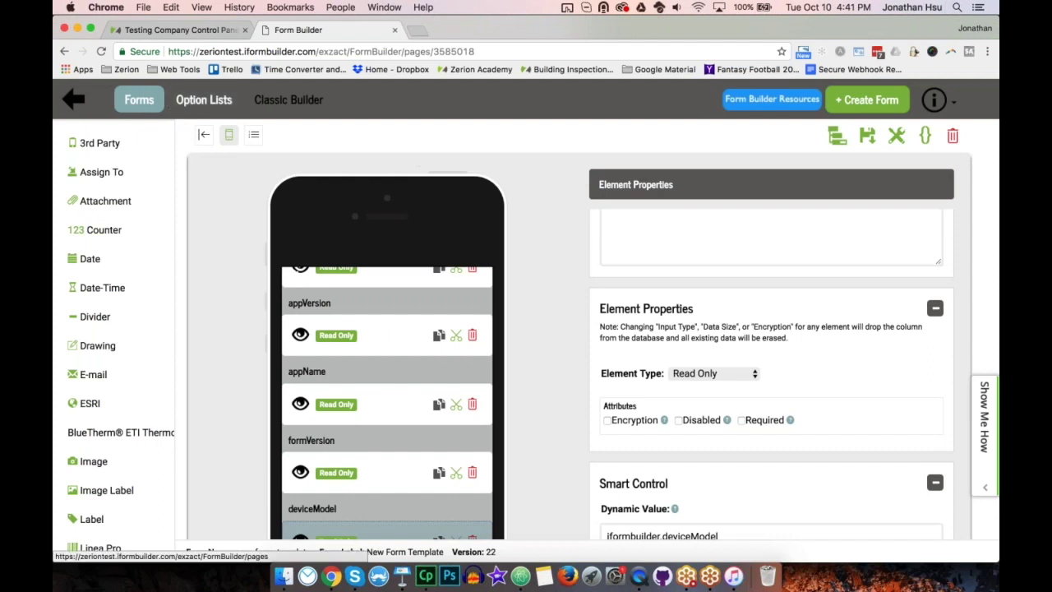
Step: Stay on the New Form Template page instead of leaving with unsaved changes, and save the form
{"action": "left_click", "coordinate": [203, 100]}
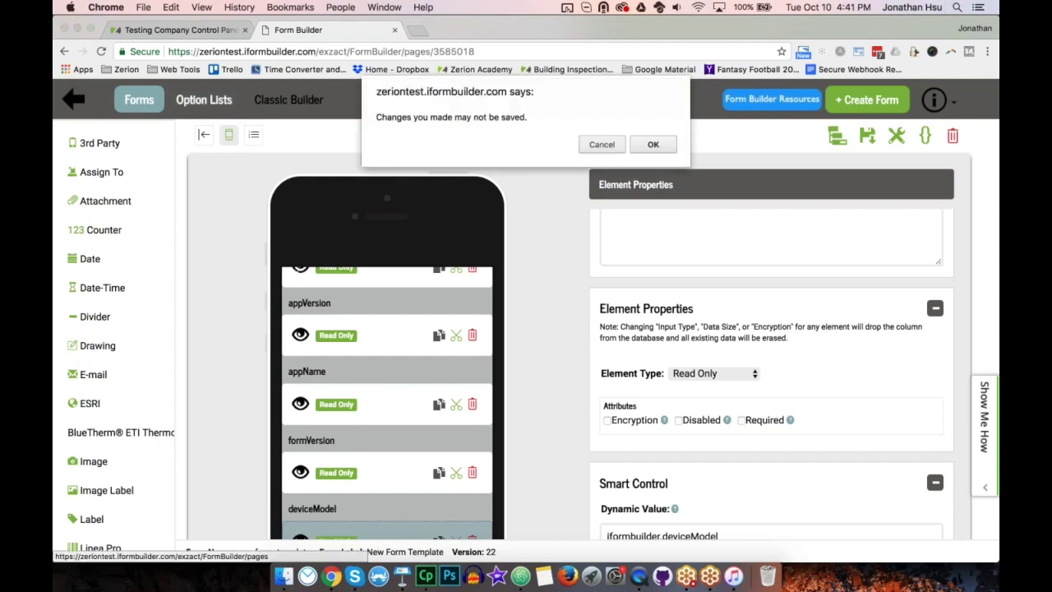
{"action": "left_click", "coordinate": [604, 145]}
{"action": "left_click", "coordinate": [867, 135]}
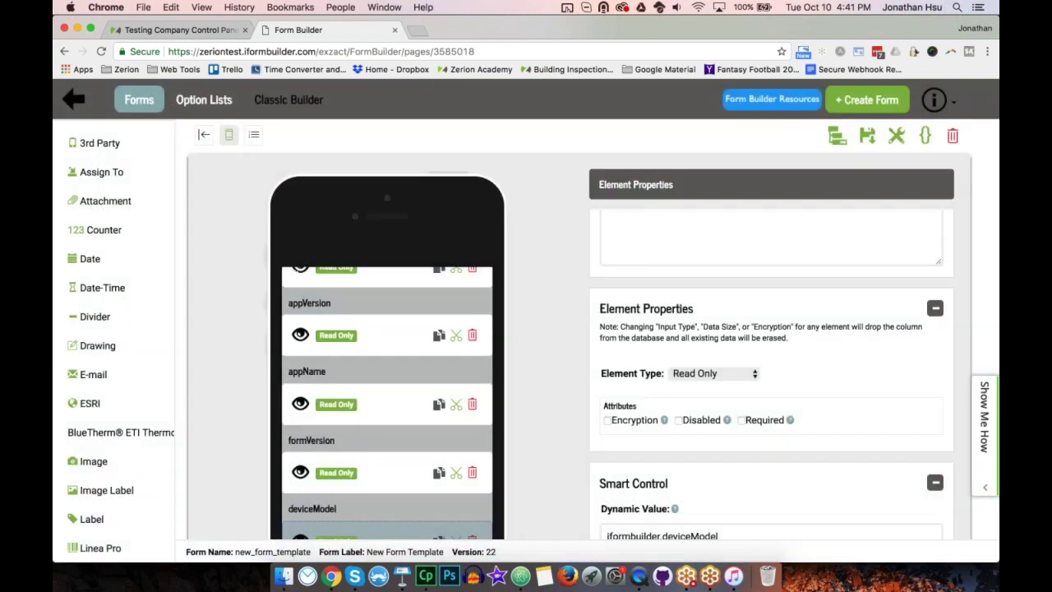
Step: Return to the forms list and make a copy of the New Form Template form (new_form_template)
{"action": "left_click", "coordinate": [138, 100]}
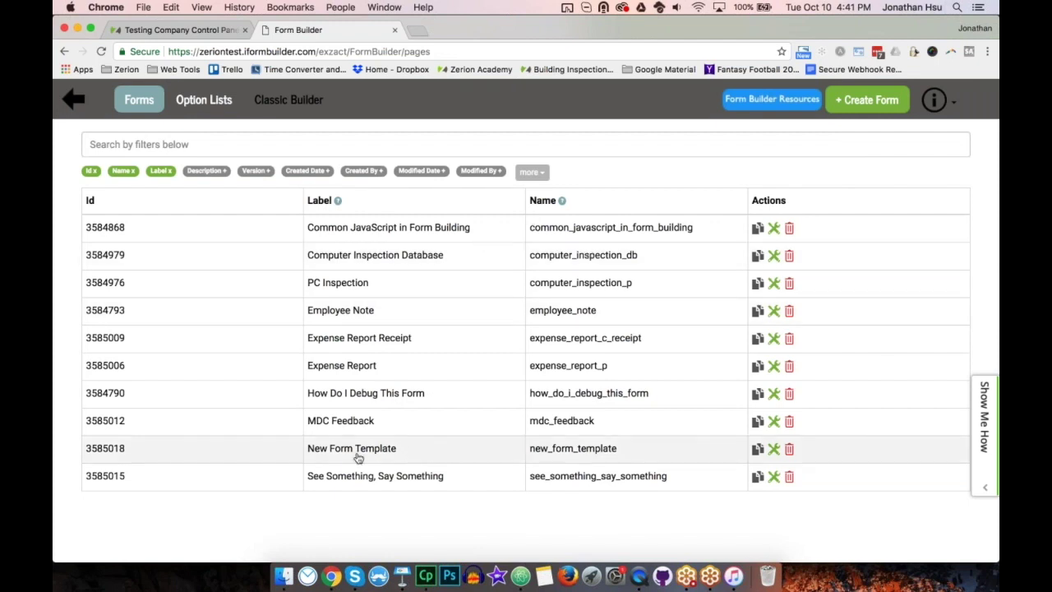
{"action": "left_click", "coordinate": [757, 449]}
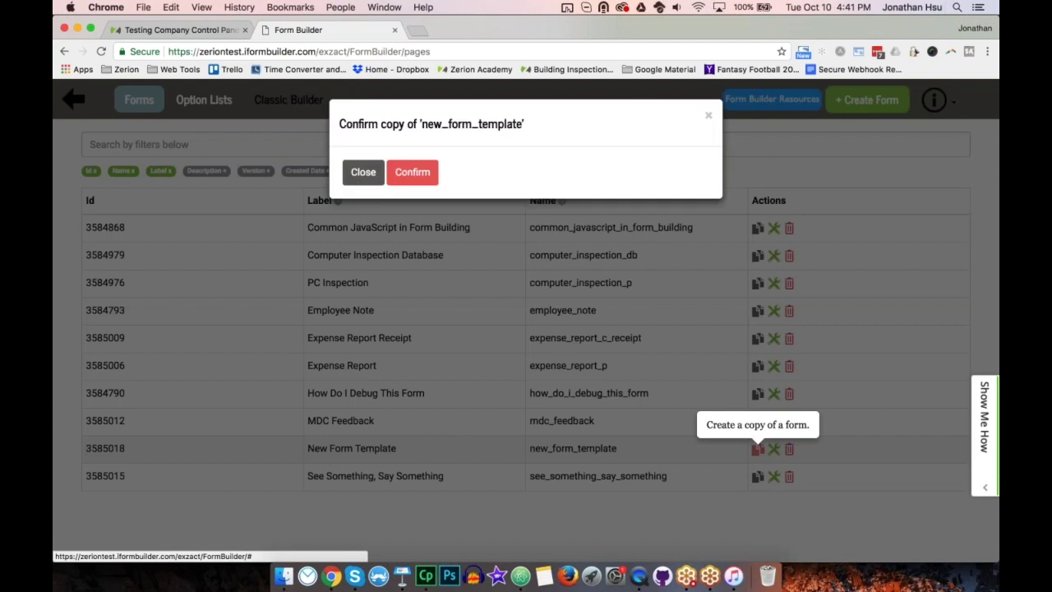
{"action": "left_click", "coordinate": [413, 173]}
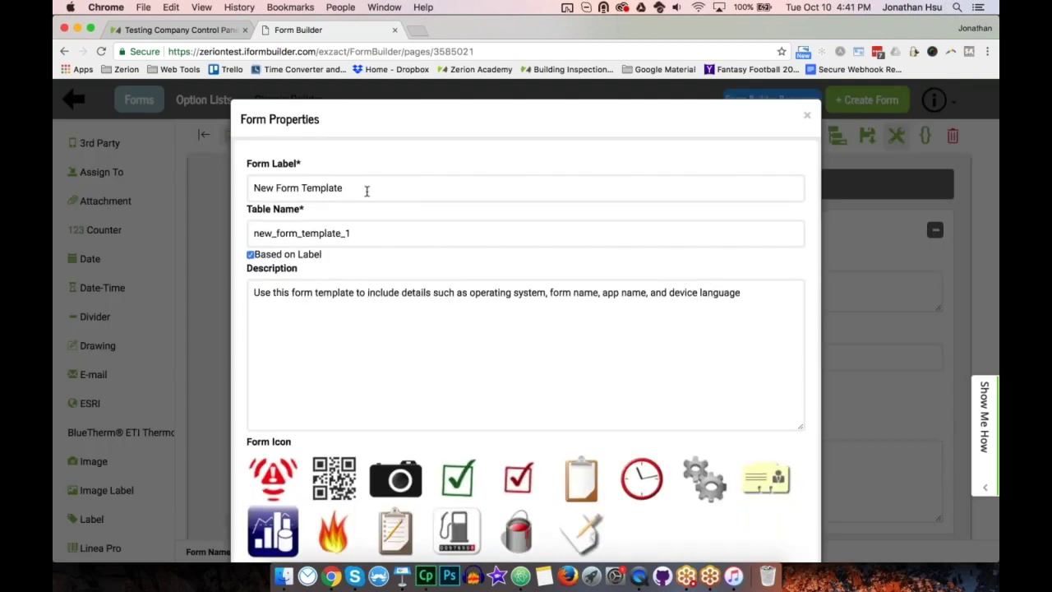
Step: Label the new copy "Vacation Request Form", describe it as "Use this form to submit requests for vacation and paid time off." and save the properties
{"action": "left_click_drag", "start_coordinate": [366, 190], "coordinate": [183, 186]}
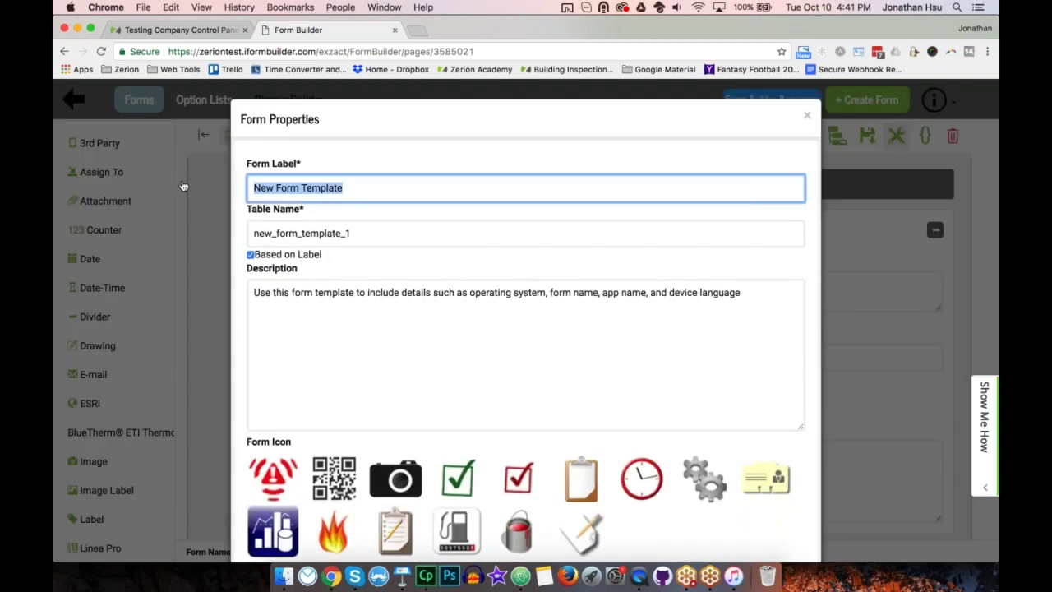
{"action": "type", "text": "Vacation Request Form"}
{"action": "key", "text": "Tab"}
{"action": "key", "text": "Tab"}
{"action": "key", "text": "Tab"}
{"action": "key", "text": "super+a"}
{"action": "key", "text": "BackSpace"}
{"action": "type", "text": "Use this form to submit requests for vacation and p"}
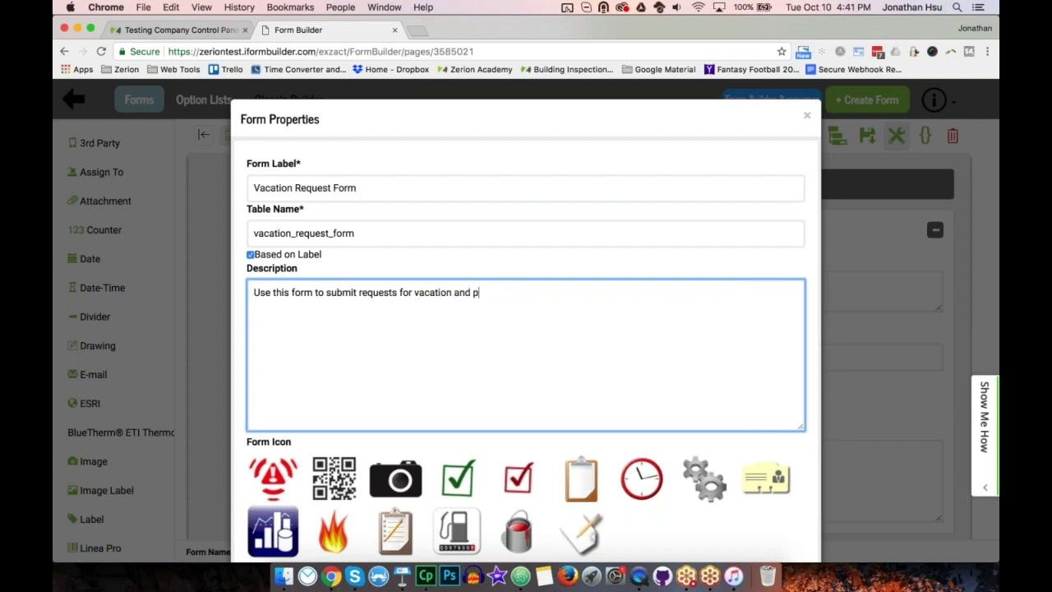
{"action": "type", "text": "aid time off."}
{"action": "scroll", "coordinate": [784, 404], "scroll_direction": "down", "scroll_amount": 5}
{"action": "scroll", "coordinate": [784, 406], "scroll_direction": "down", "scroll_amount": 2}
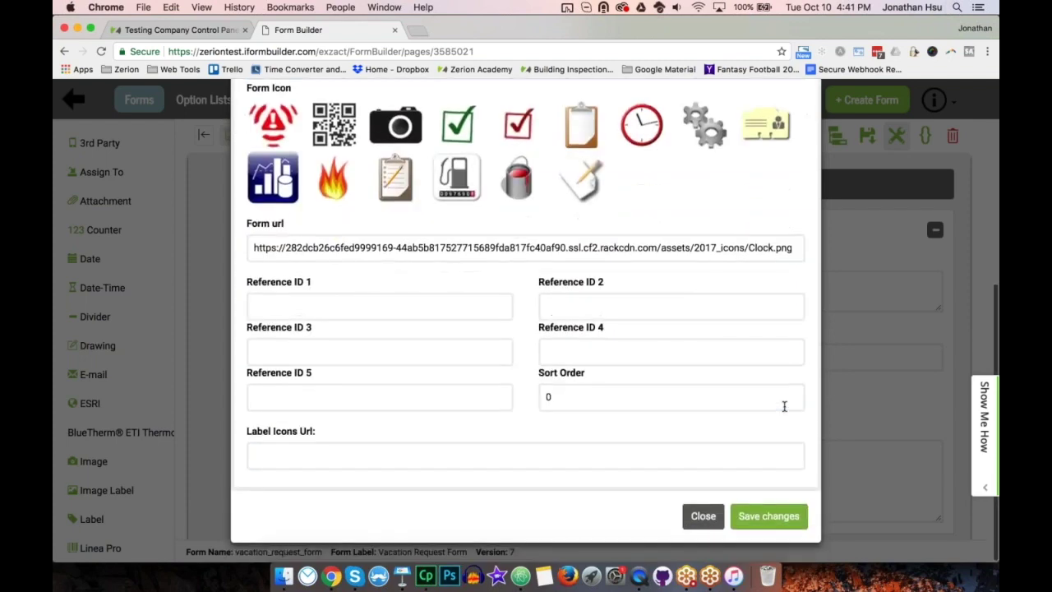
{"action": "left_click", "coordinate": [768, 515]}
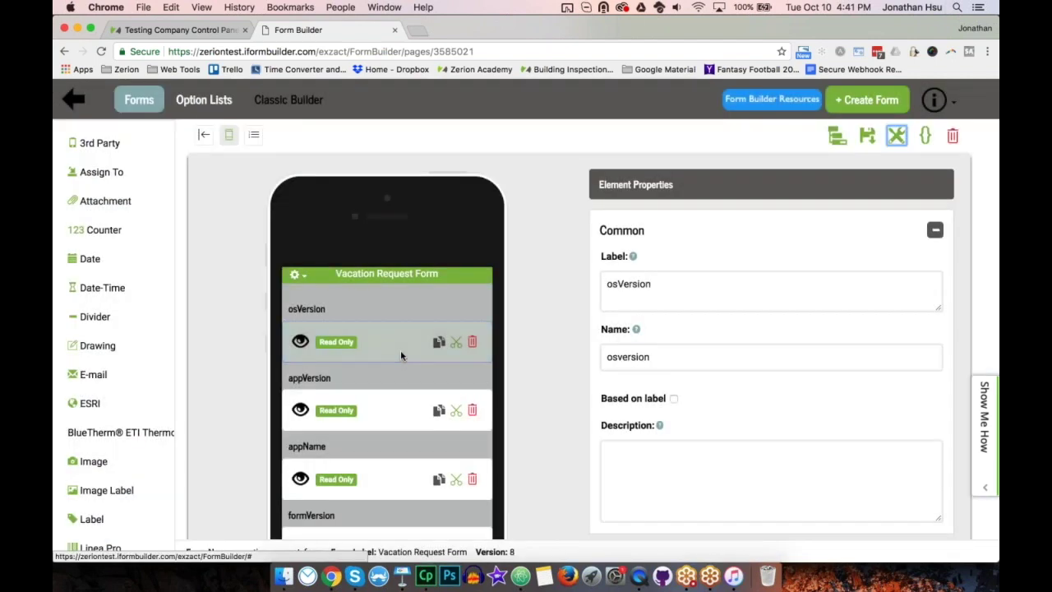
Step: Review the elements carried over into the Vacation Request Form and switch to the Keynote presentation "Three Forms Every Company Should Be Using"
{"action": "scroll", "coordinate": [394, 350], "scroll_direction": "down", "scroll_amount": 5}
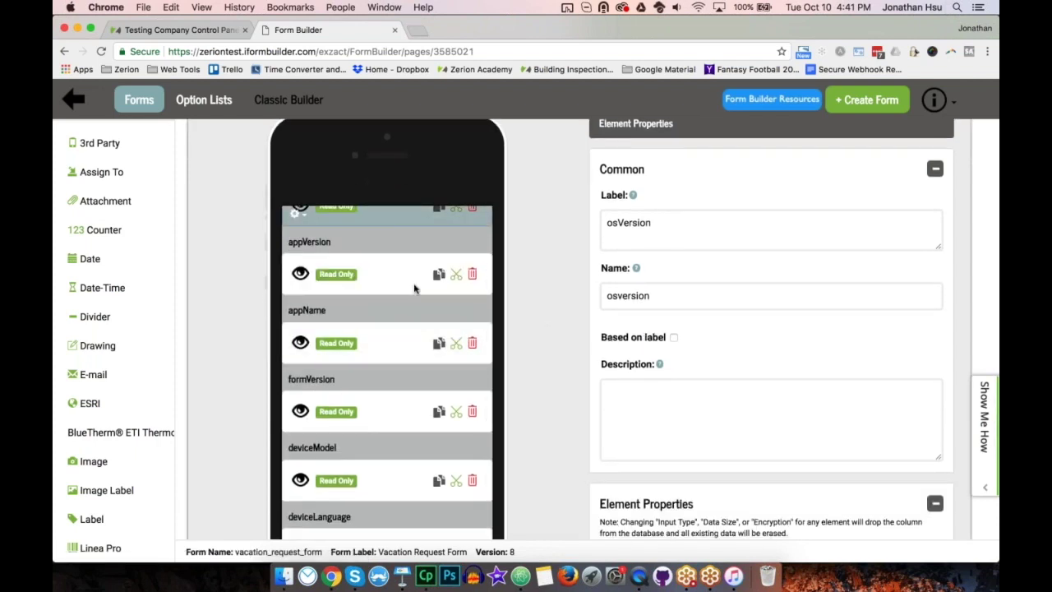
{"action": "scroll", "coordinate": [395, 291], "scroll_direction": "up", "scroll_amount": 5}
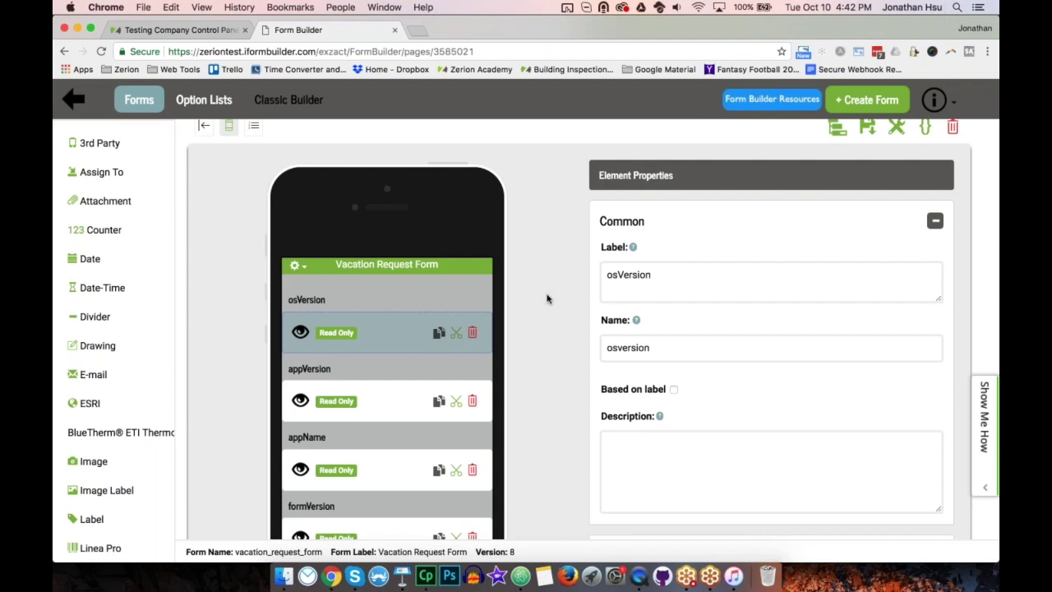
{"action": "left_click", "coordinate": [403, 576]}
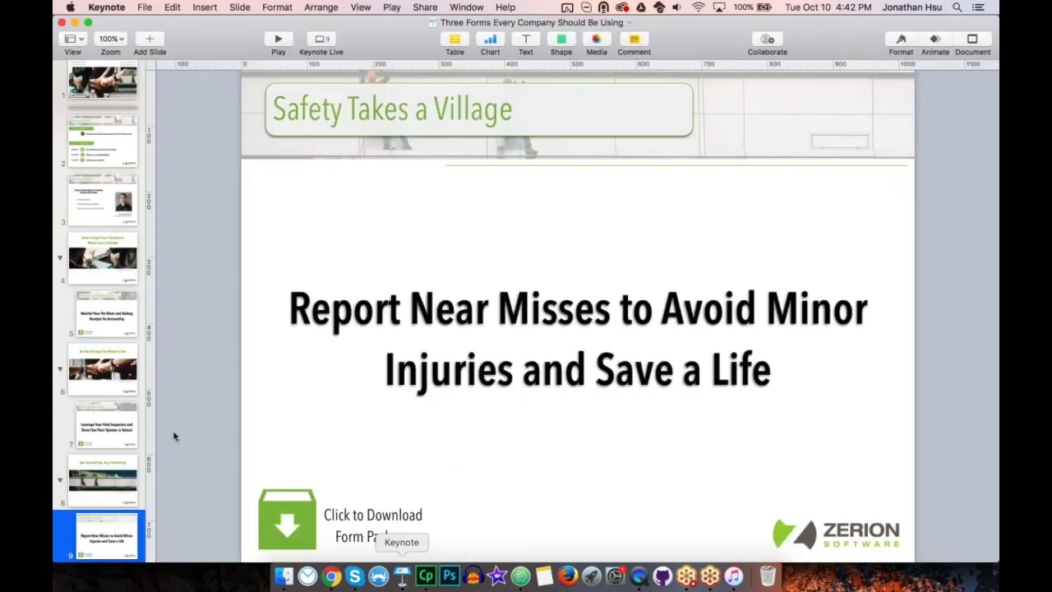
{"action": "scroll", "coordinate": [115, 536], "scroll_direction": "down", "scroll_amount": 2}
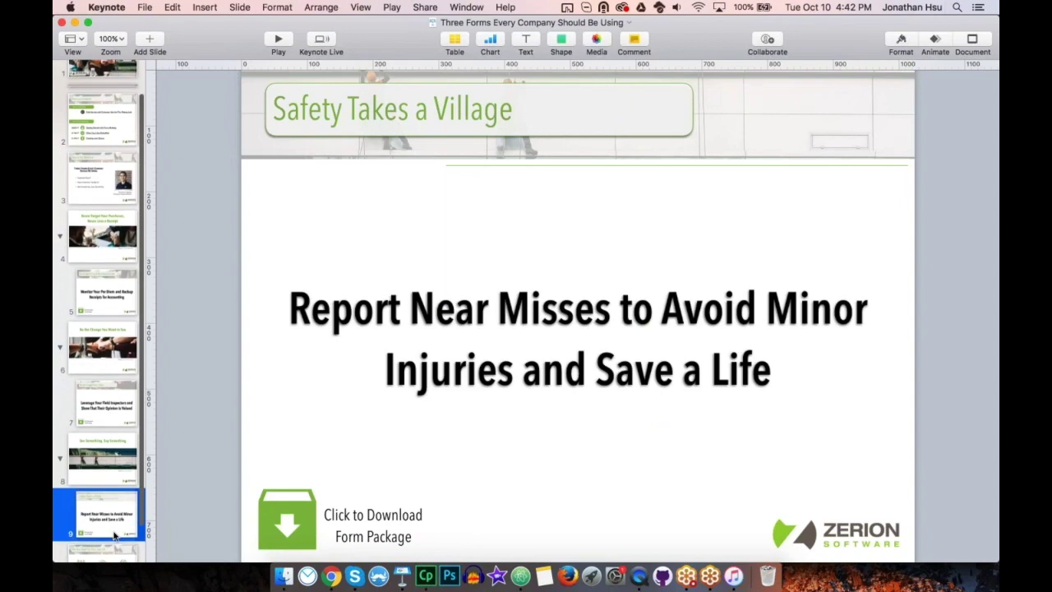